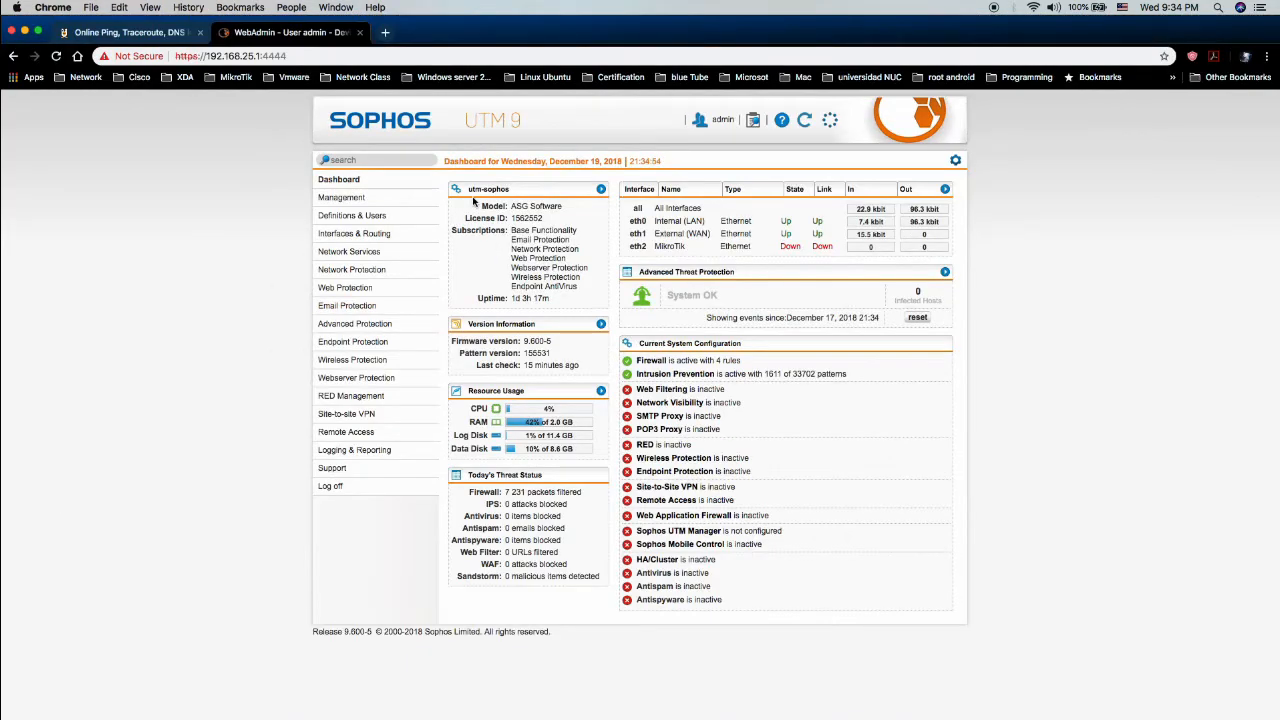
# Start a new user definition and enter the username and the user's real name.
pyautogui.click(368, 218)
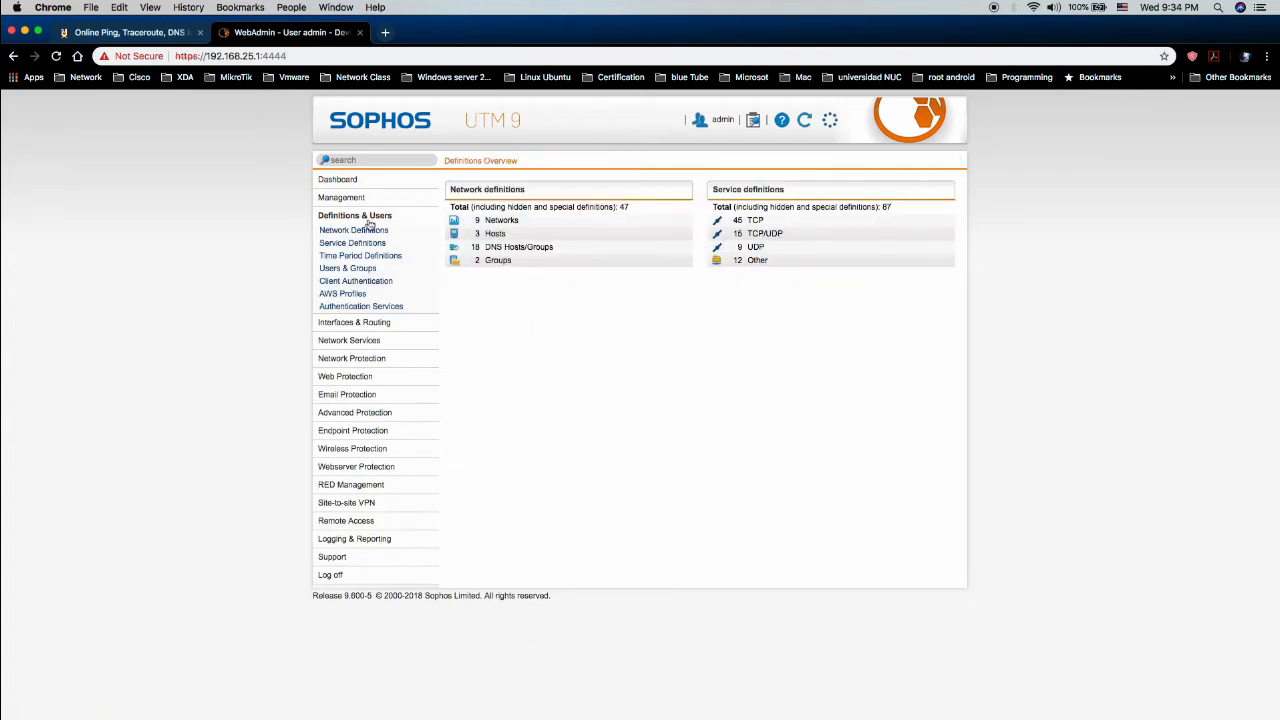
pyautogui.click(333, 270)
pyautogui.click(503, 206)
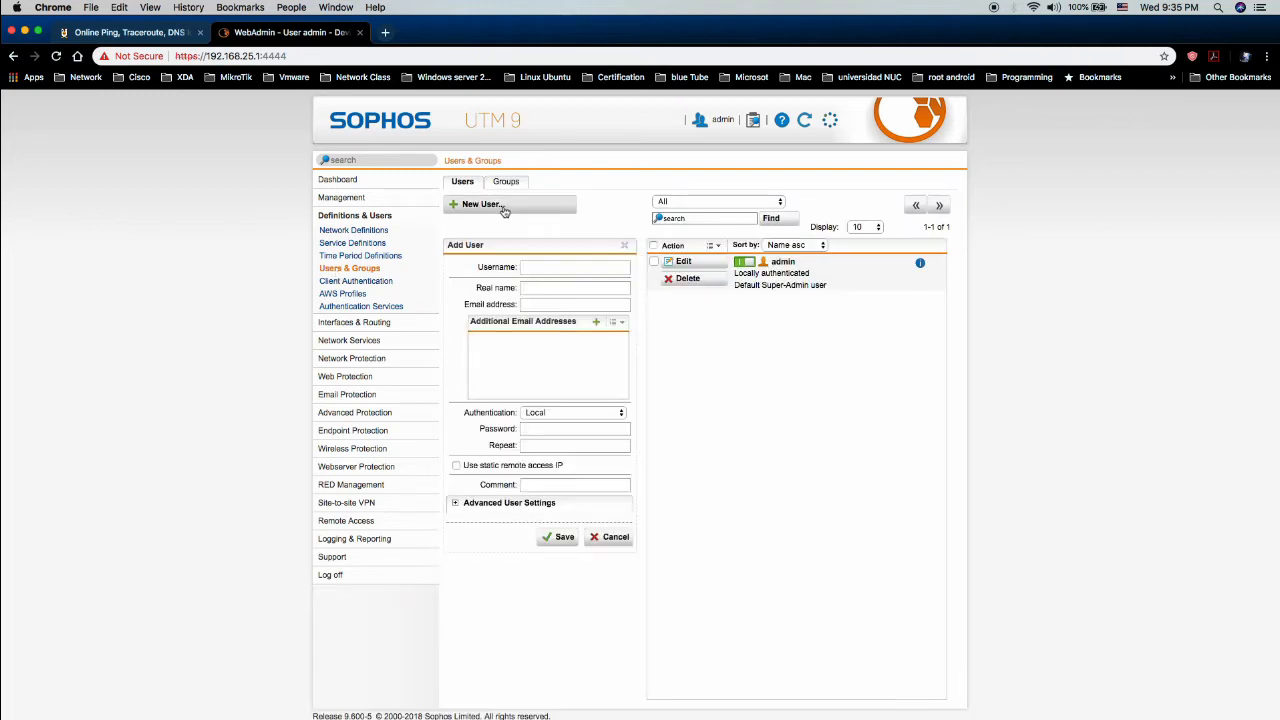
pyautogui.write('acgar')
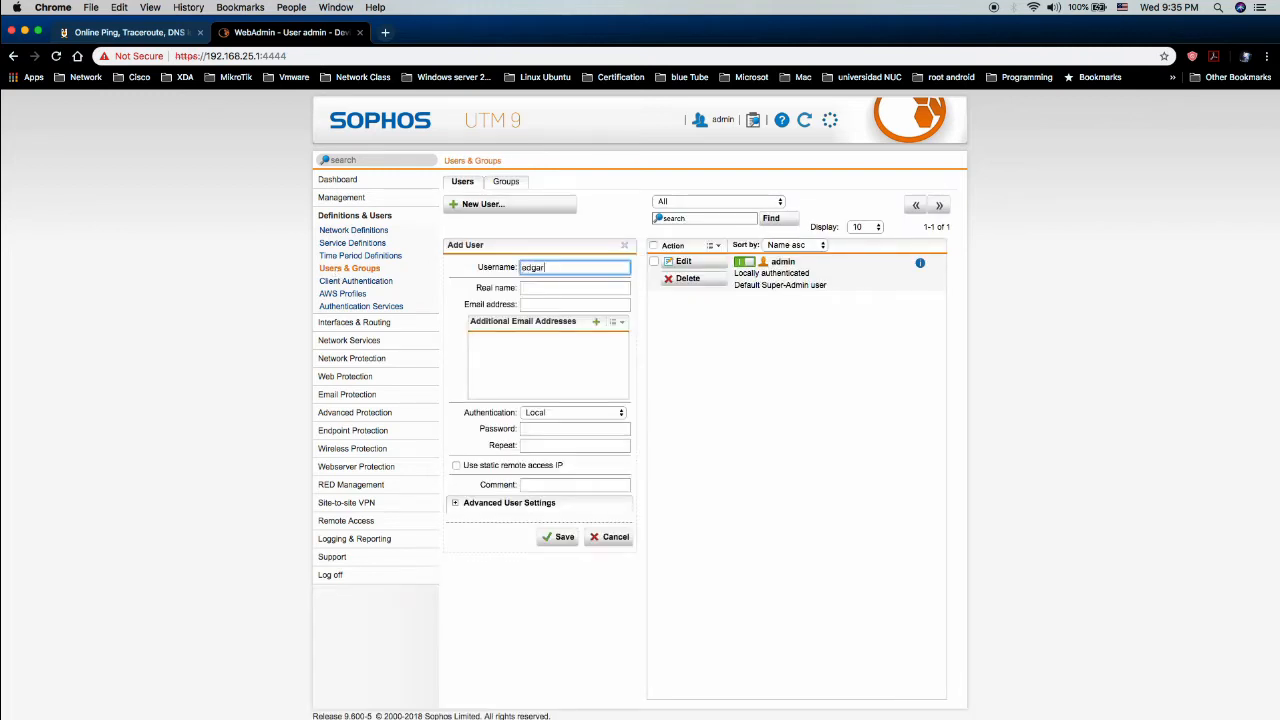
pyautogui.click(540, 287)
pyautogui.write('Edgar SA')
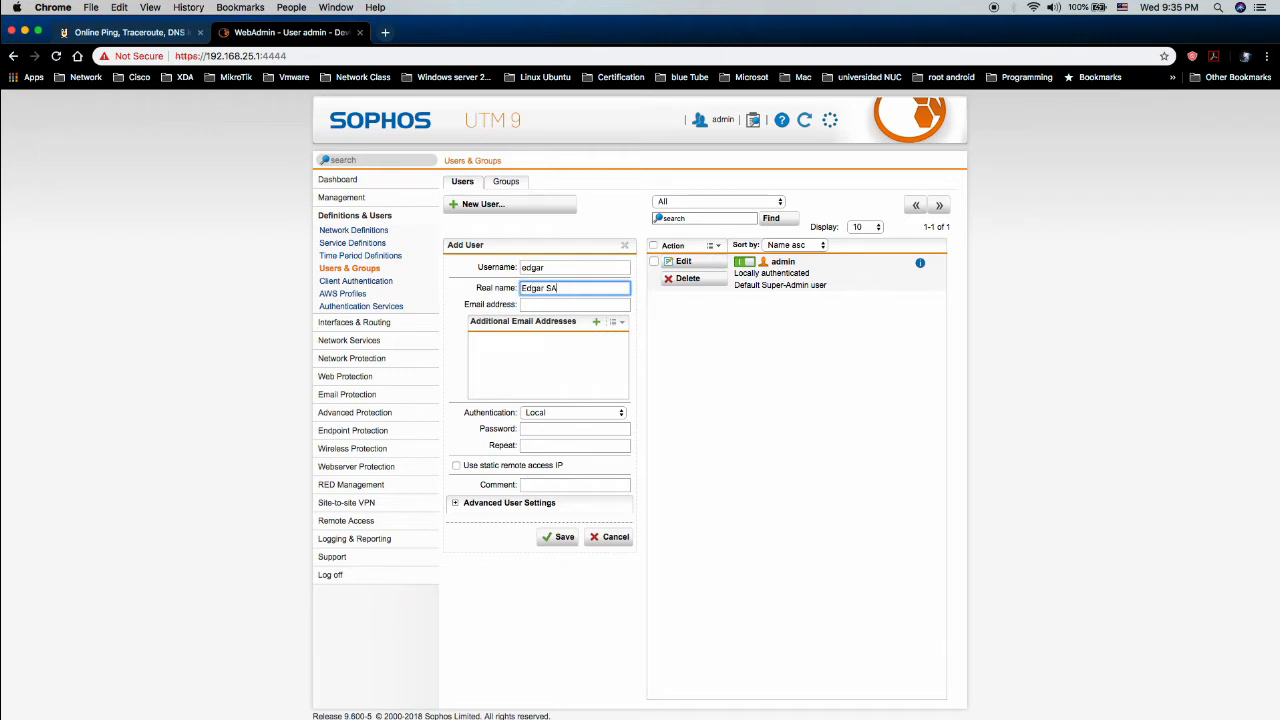
pyautogui.press('BackSpace')
pyautogui.write('tgo')
# Enter and repeat the new user's password with local authentication, and save the account.
pyautogui.click(553, 430)
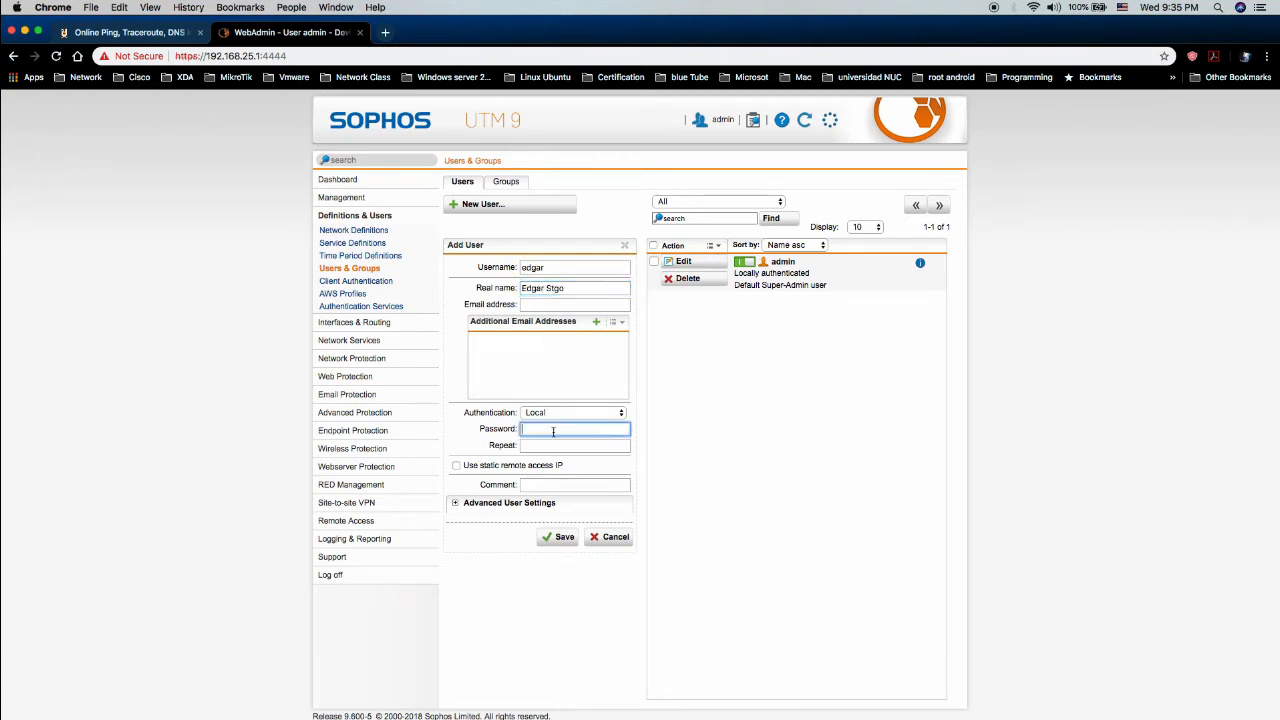
pyautogui.write('********')
pyautogui.press('Tab')
pyautogui.write('********')
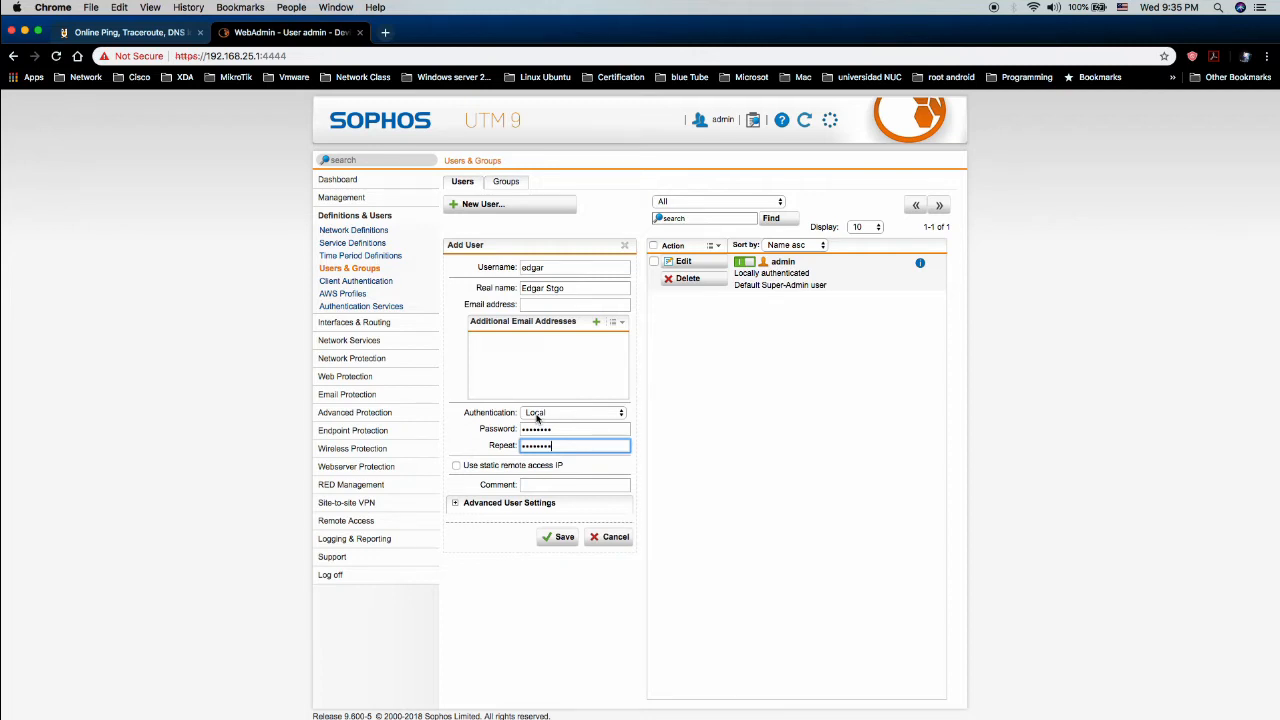
pyautogui.click(559, 541)
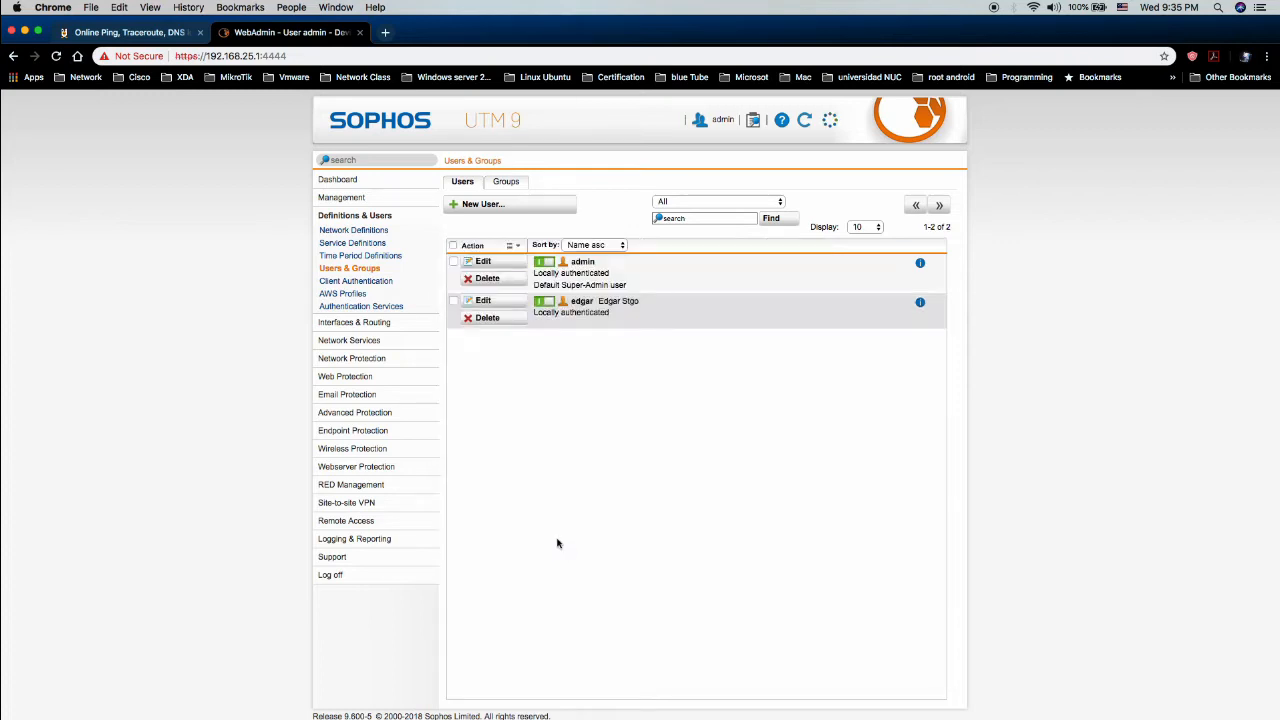
# Disable the newly created user account and enable it again.
pyautogui.click(548, 304)
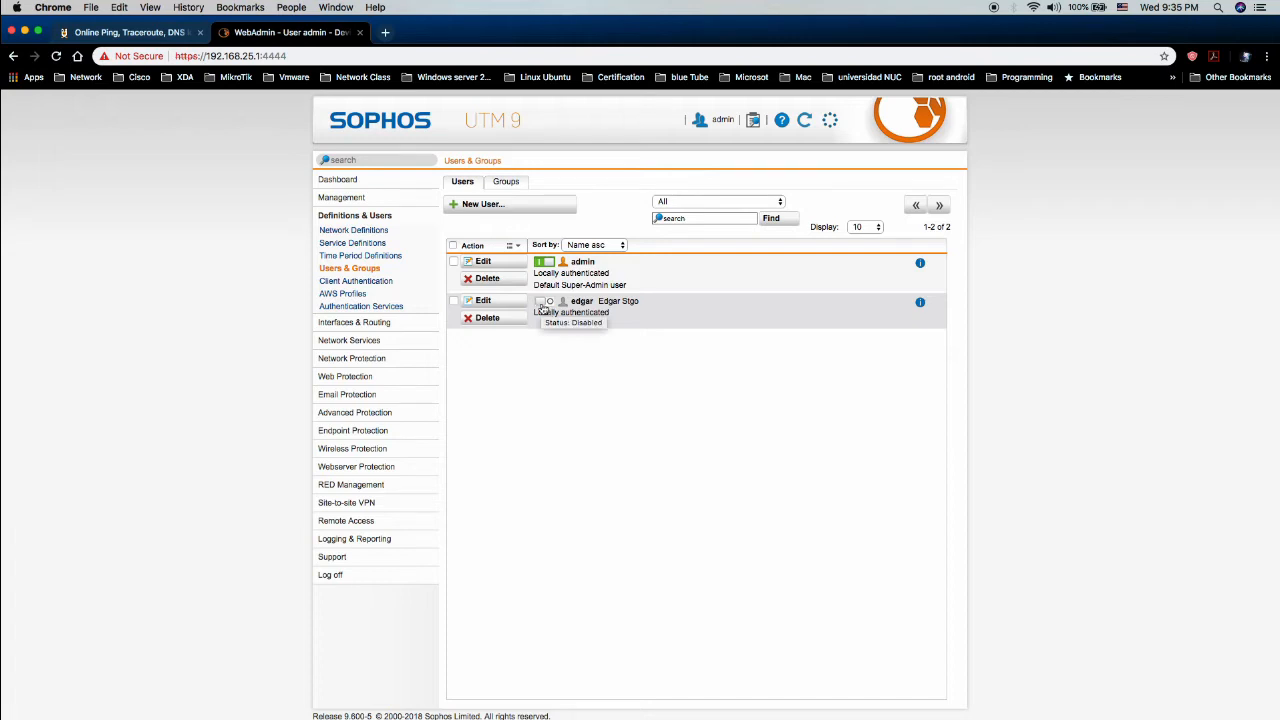
pyautogui.click(543, 304)
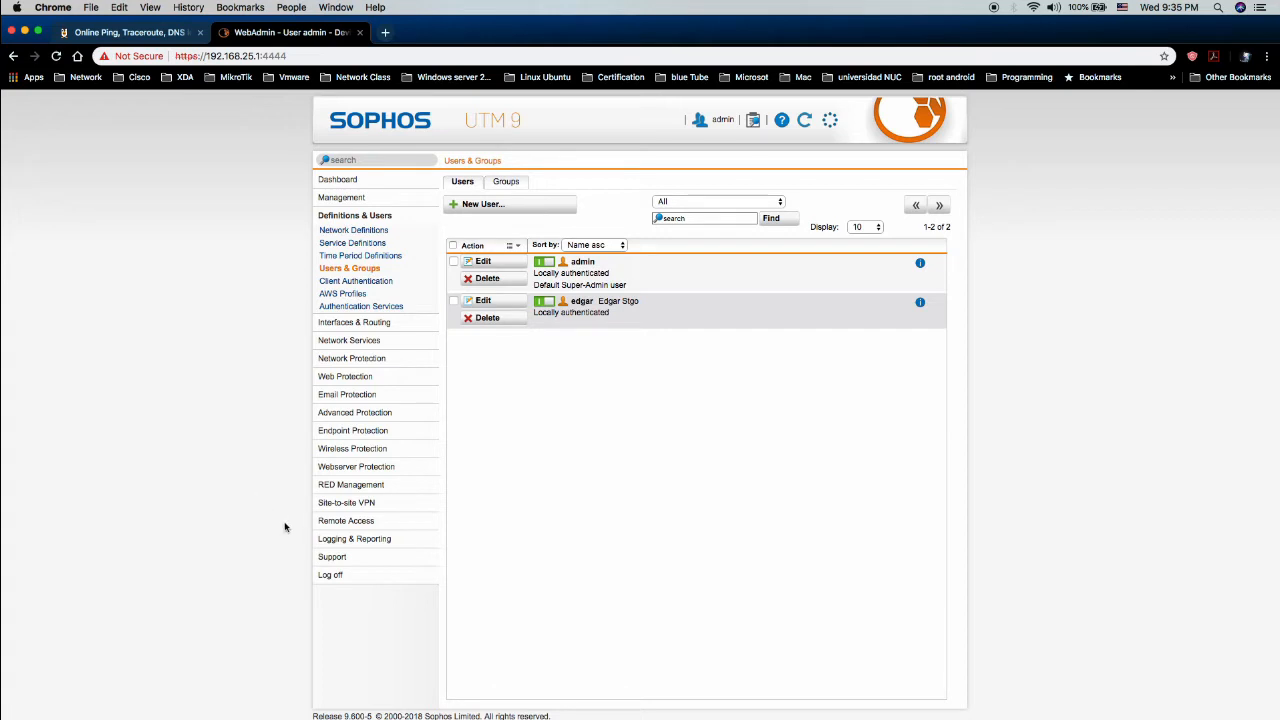
# Switch on L2TP over IPsec in the remote access settings.
pyautogui.click(325, 527)
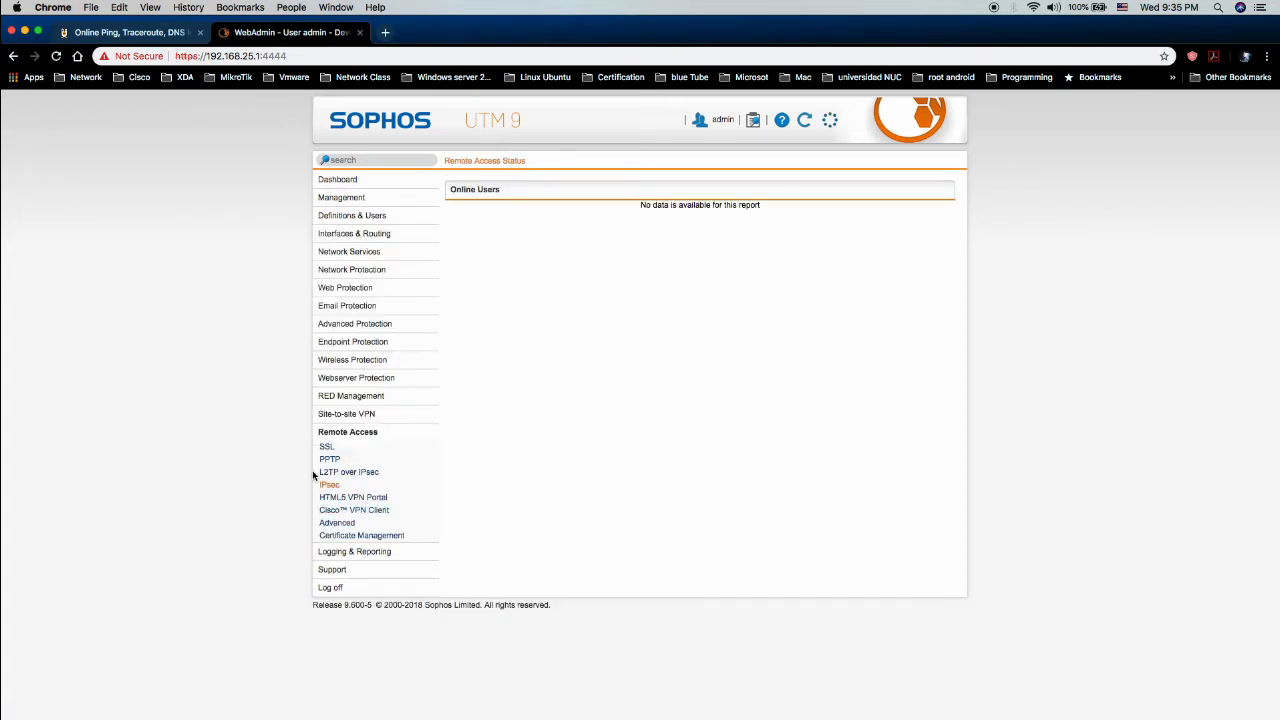
pyautogui.click(341, 474)
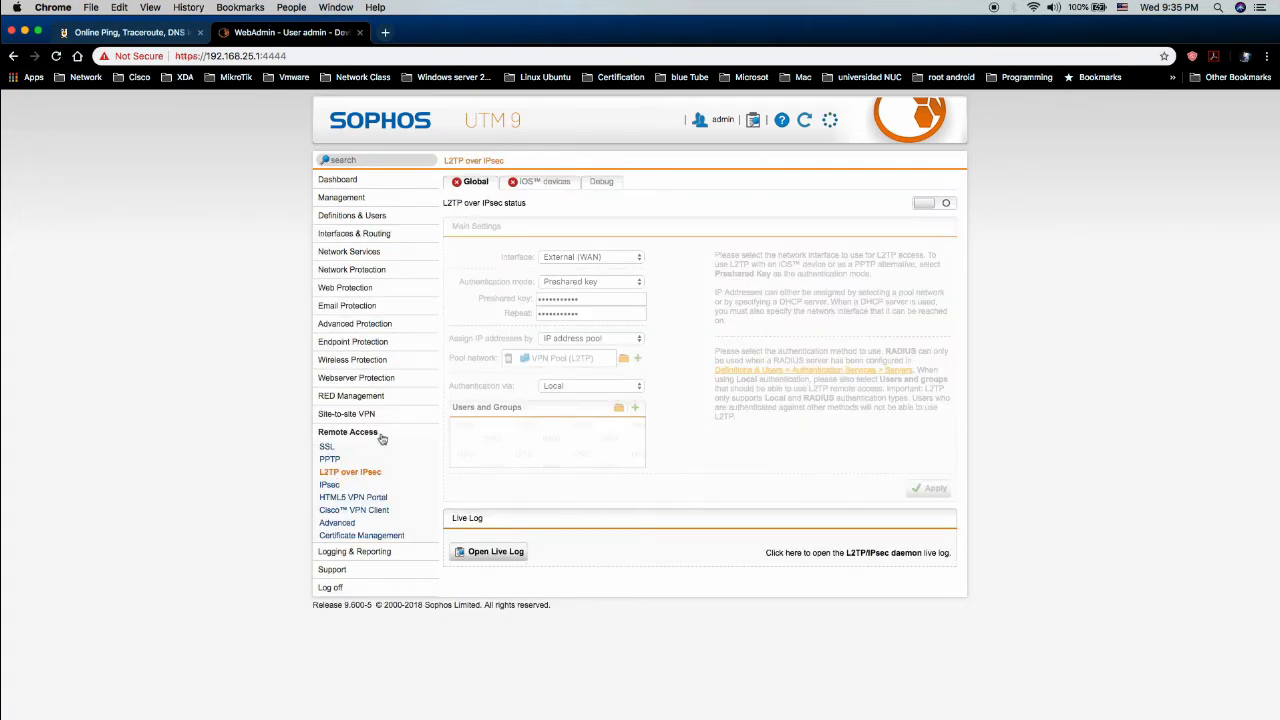
pyautogui.click(924, 206)
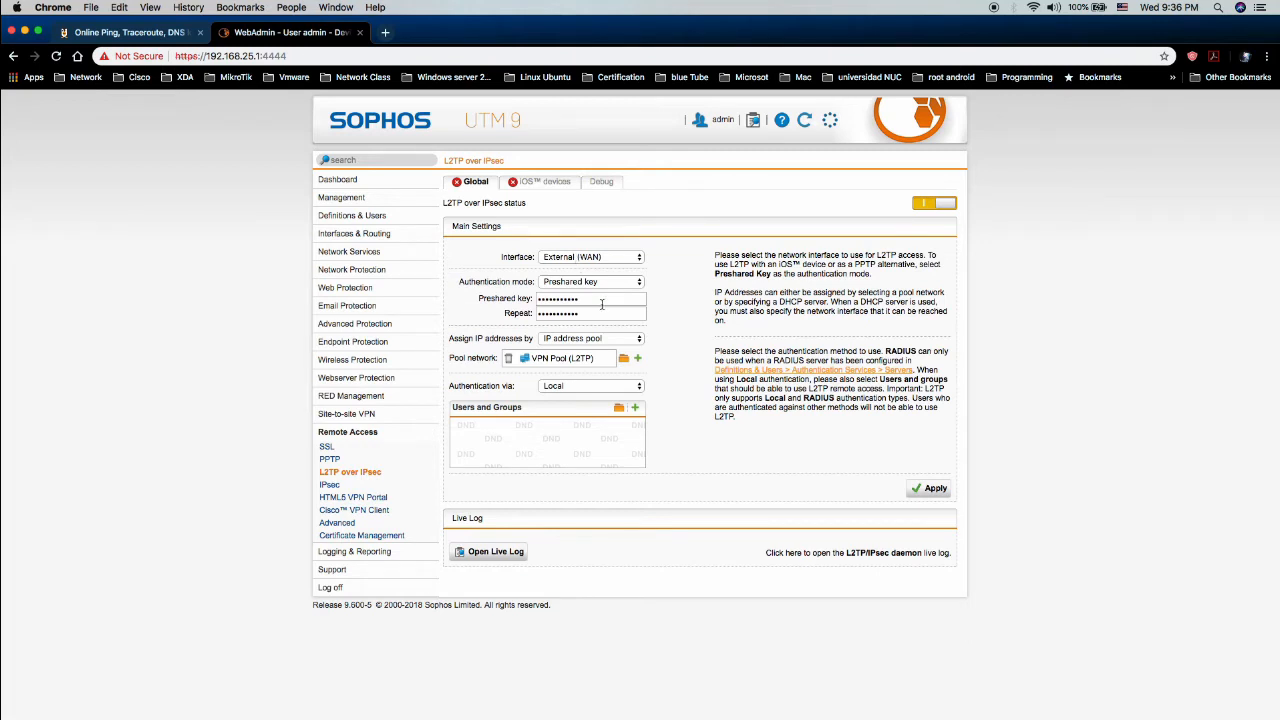
# Replace the L2TP over IPsec preshared key and enter the same key in the repeat field.
pyautogui.moveTo(601, 300); pyautogui.dragTo(535, 298)
pyautogui.write('•••••••••')
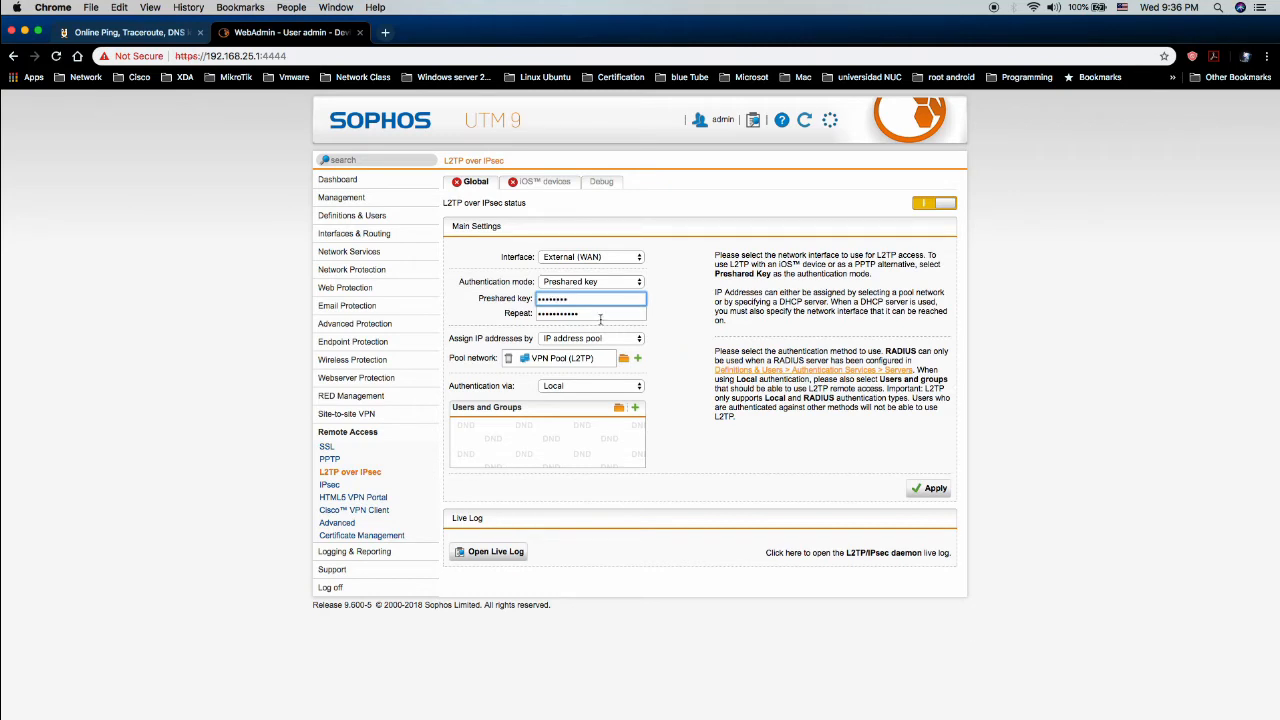
pyautogui.moveTo(601, 314); pyautogui.dragTo(541, 314)
pyautogui.press('BackSpace')
pyautogui.write('••••••••')
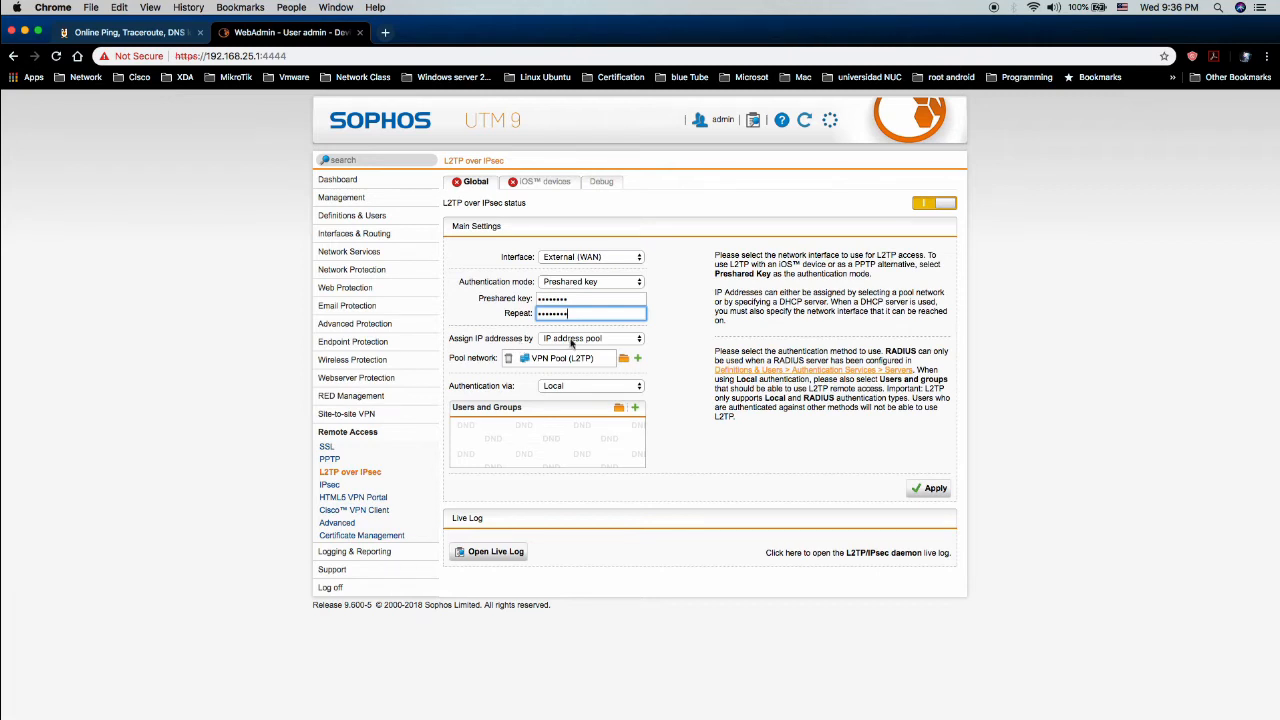
# Keep IP address pool assignment, then clear the pool network and assign VPN Pool (L2TP) to it again.
pyautogui.click(566, 339)
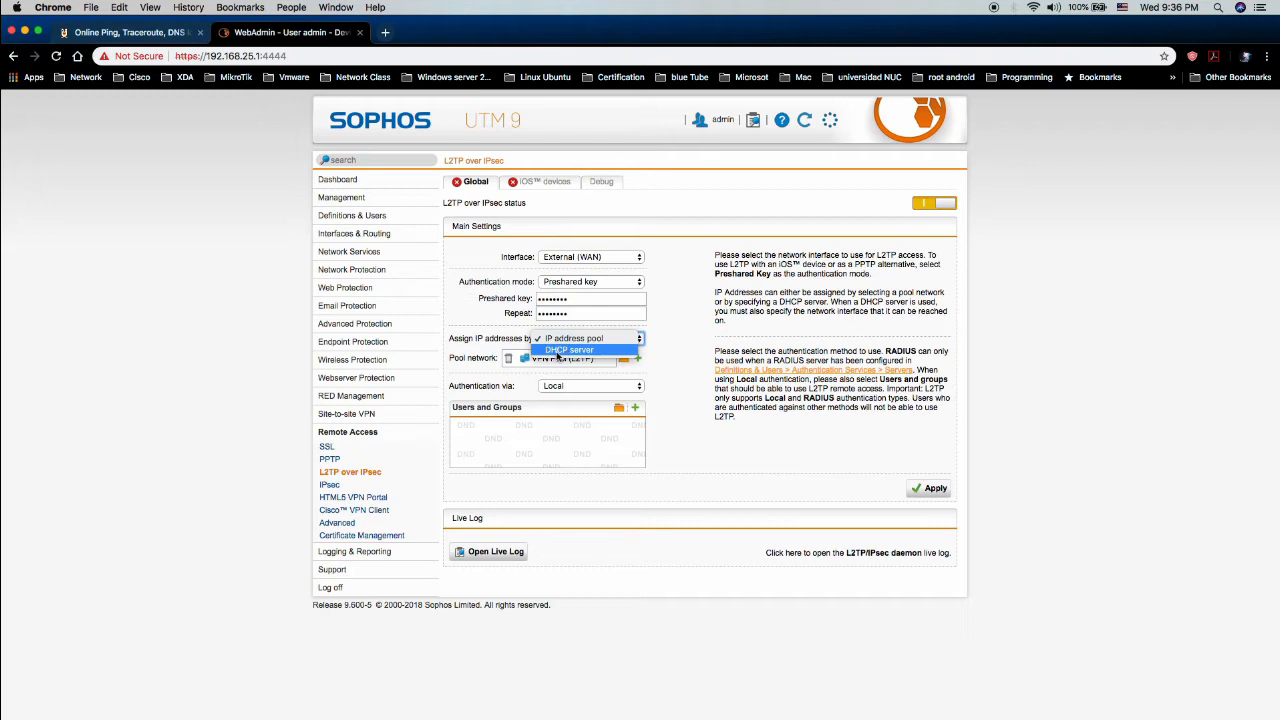
pyautogui.click(566, 339)
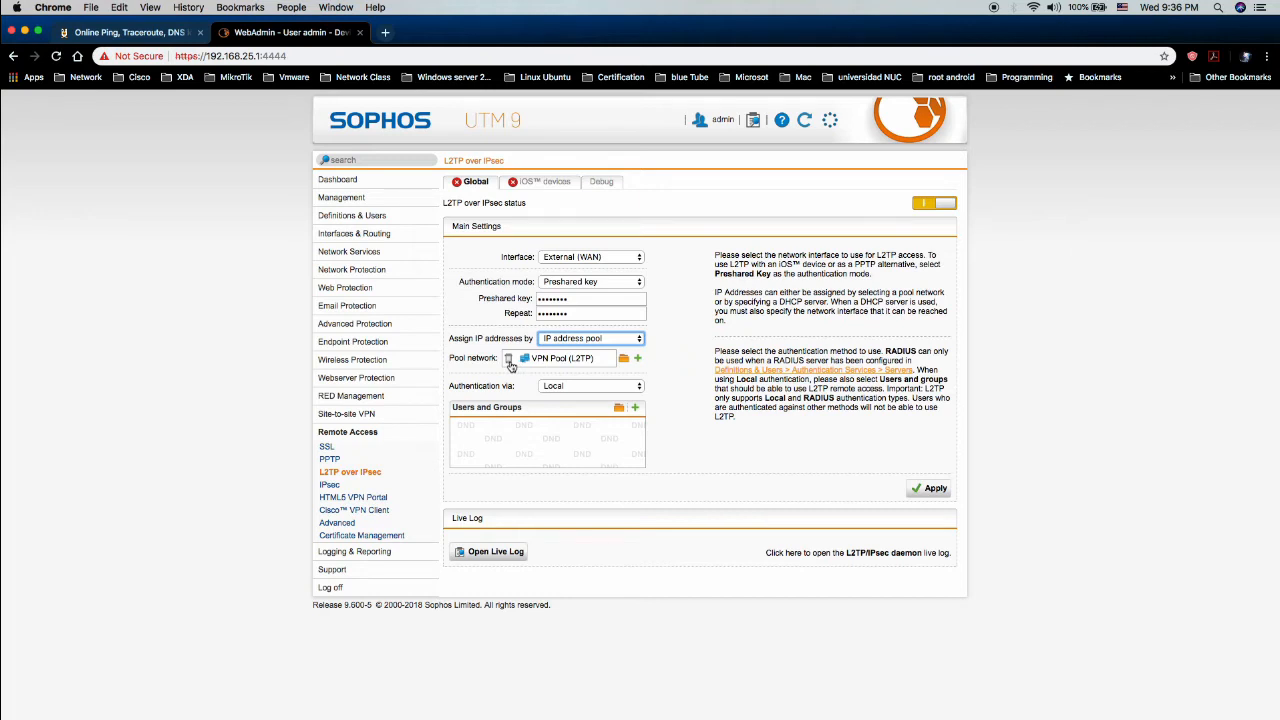
pyautogui.click(510, 364)
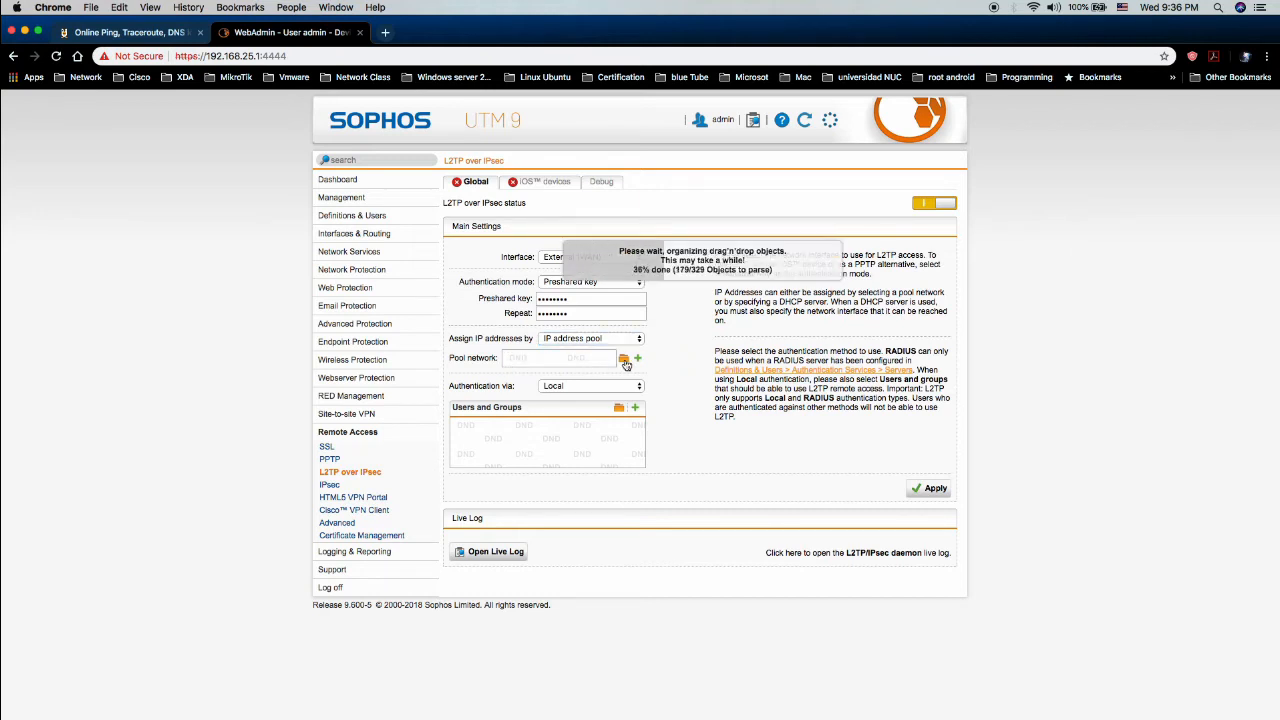
pyautogui.click(624, 360)
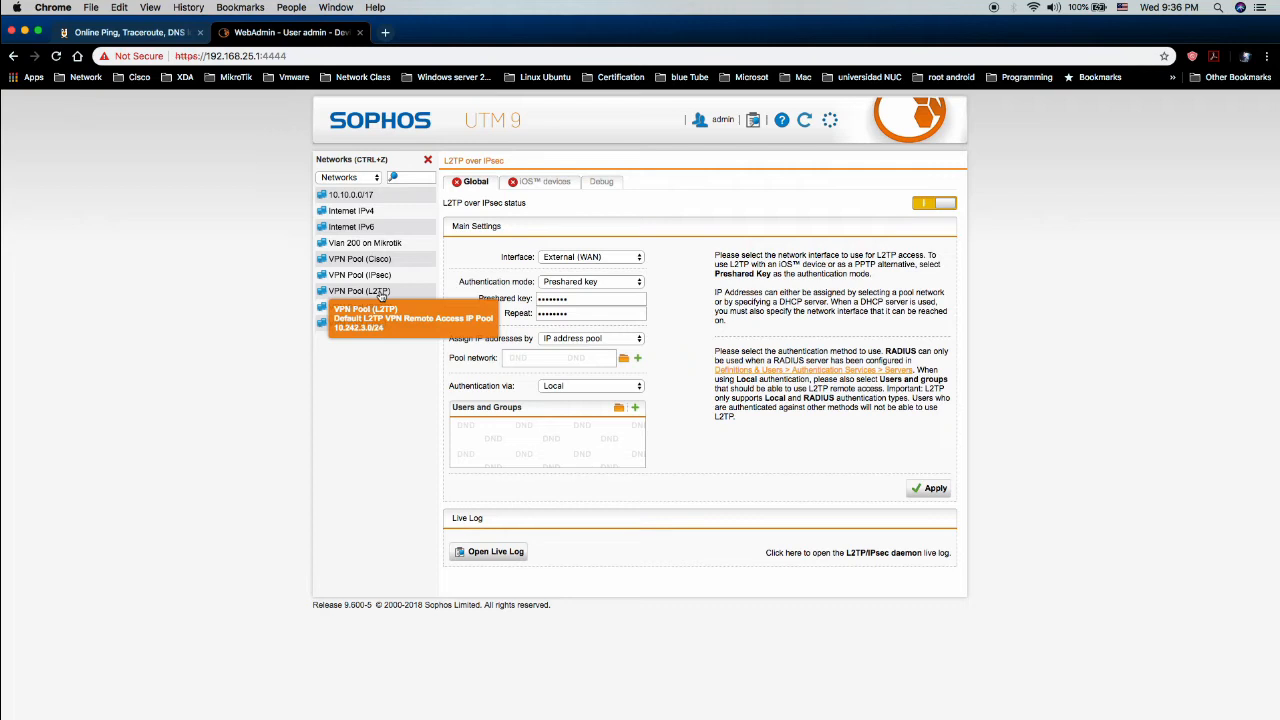
pyautogui.moveTo(381, 297); pyautogui.dragTo(505, 381)
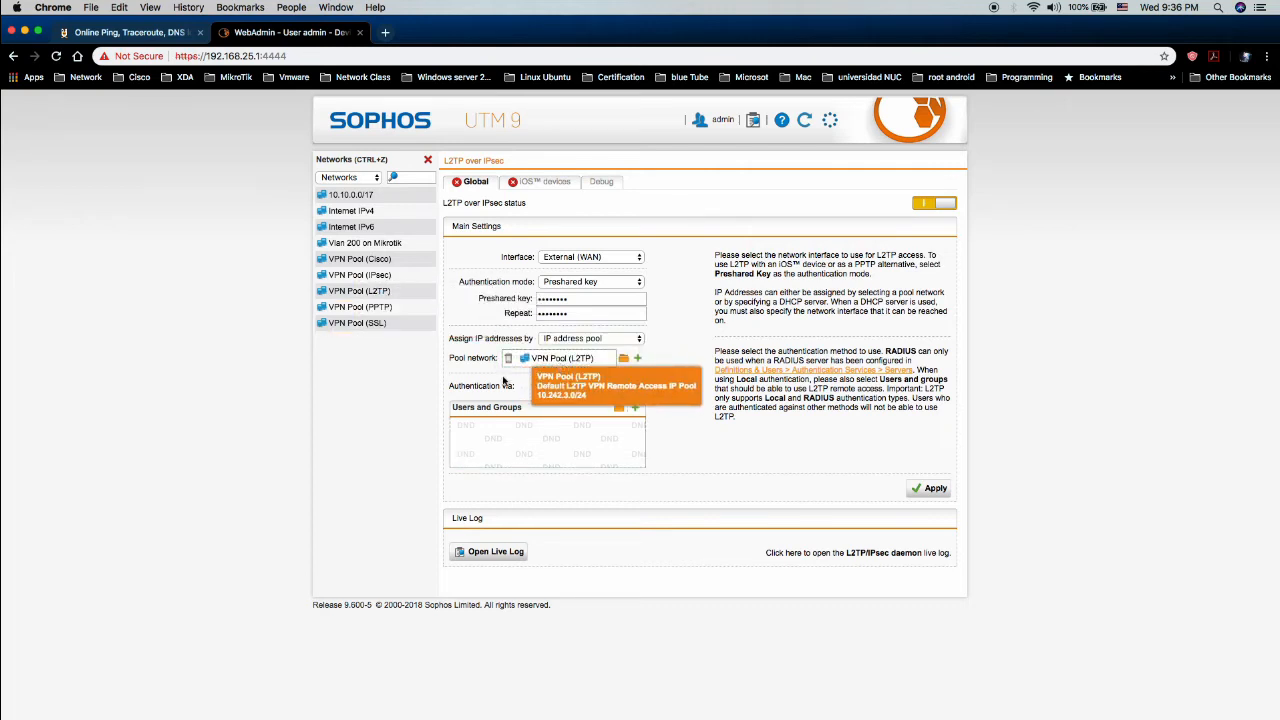
# Add the newly created user to the L2TP Users and Groups and apply the server settings.
pyautogui.click(619, 409)
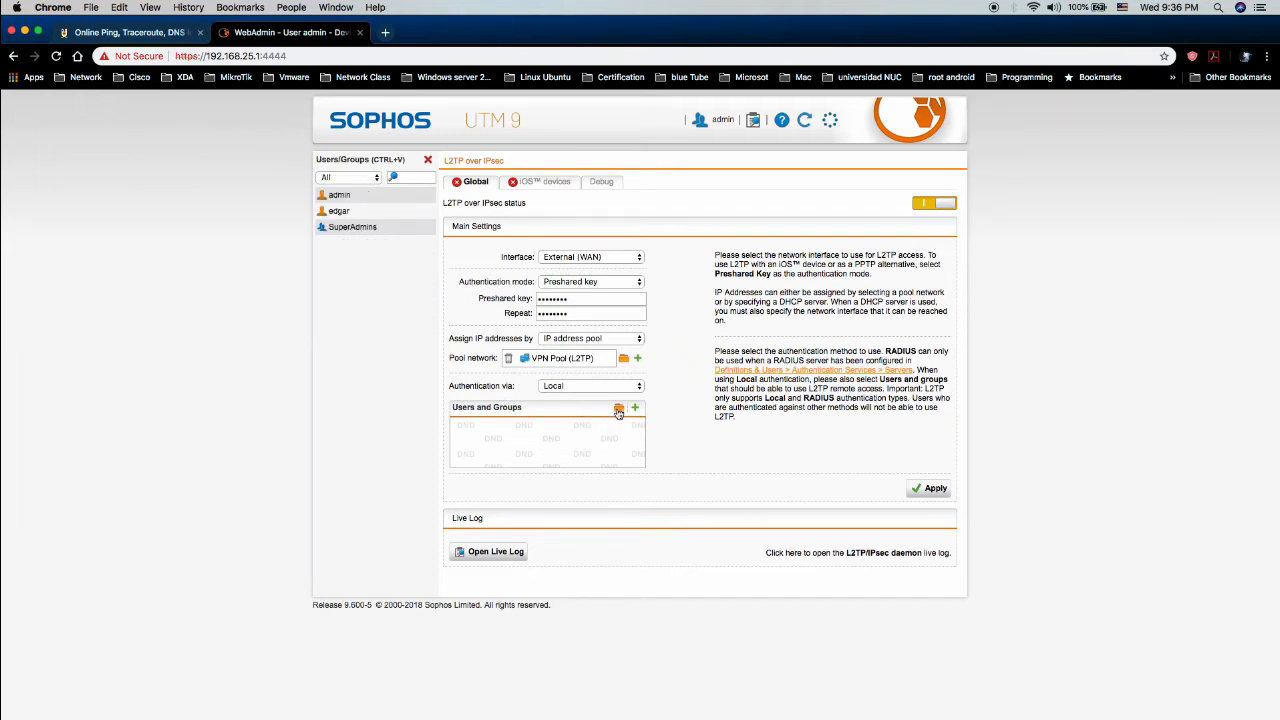
pyautogui.moveTo(339, 211); pyautogui.dragTo(487, 430)
pyautogui.click(912, 490)
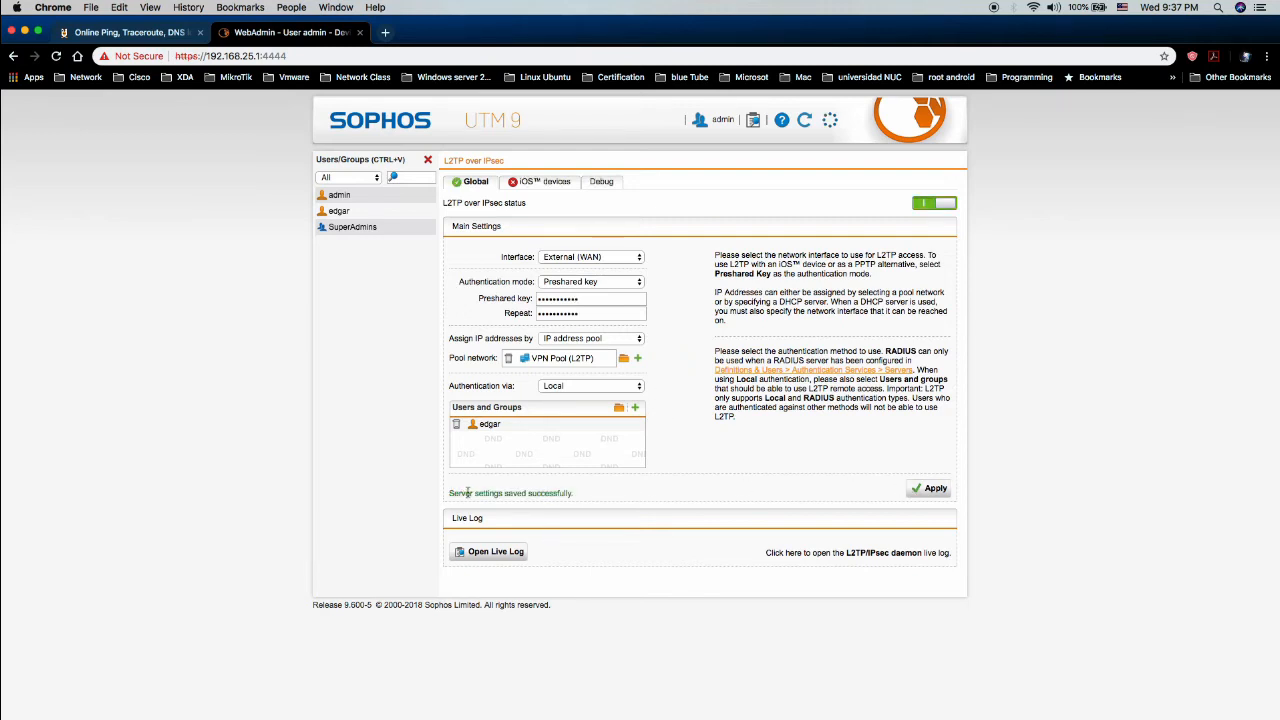
pyautogui.click(428, 160)
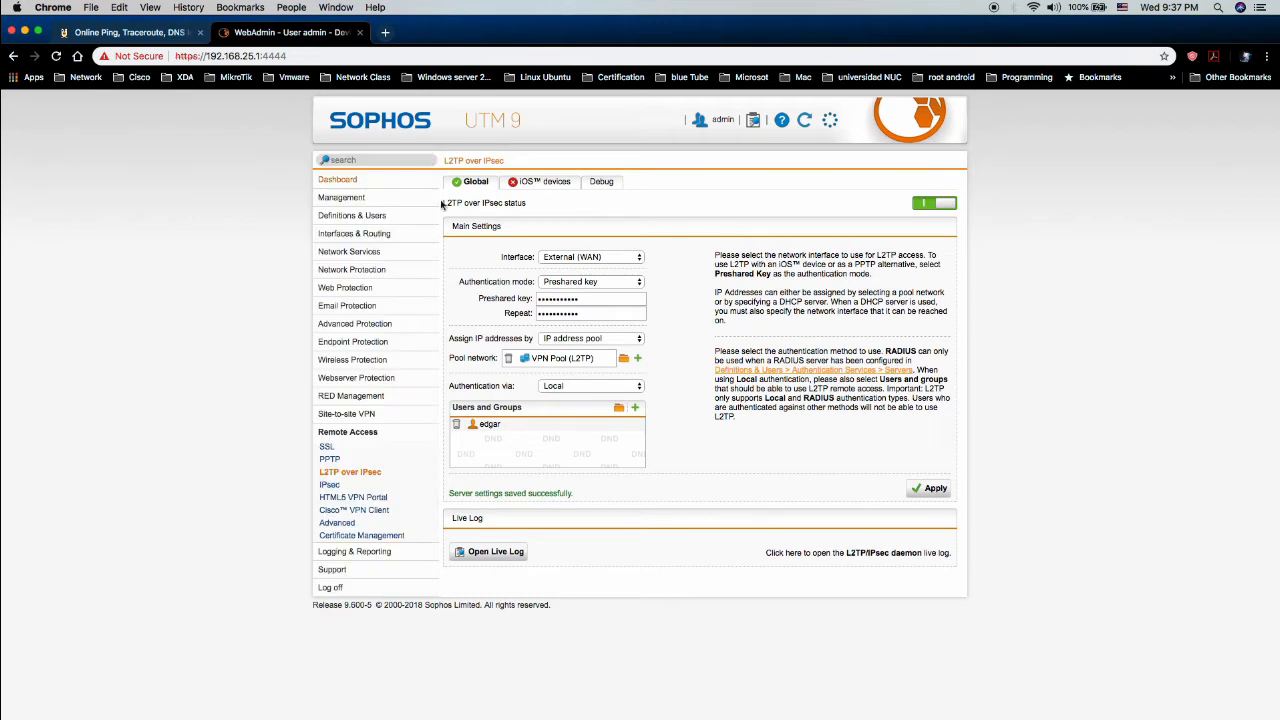
# Set DNS server #1 to 8.8.8.8 in the advanced remote access client options and apply.
pyautogui.click(337, 523)
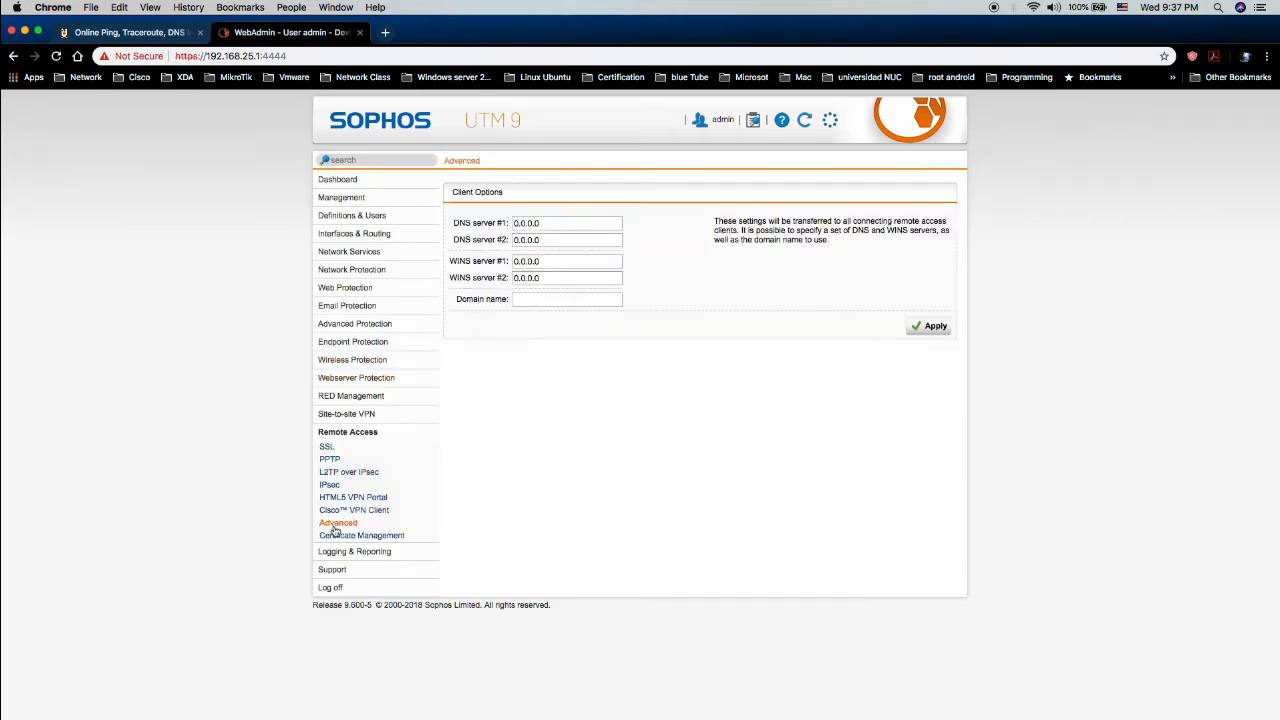
pyautogui.moveTo(560, 223); pyautogui.dragTo(504, 223)
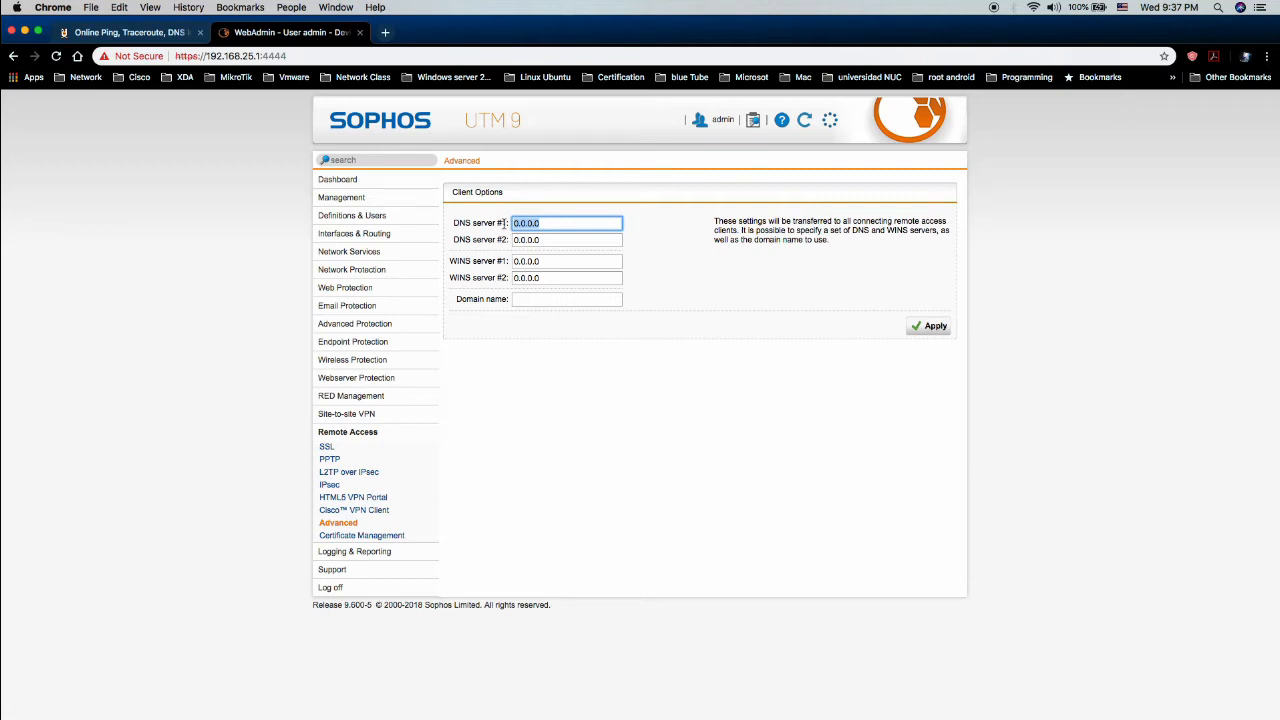
pyautogui.write('8.8.8.8')
pyautogui.click(930, 326)
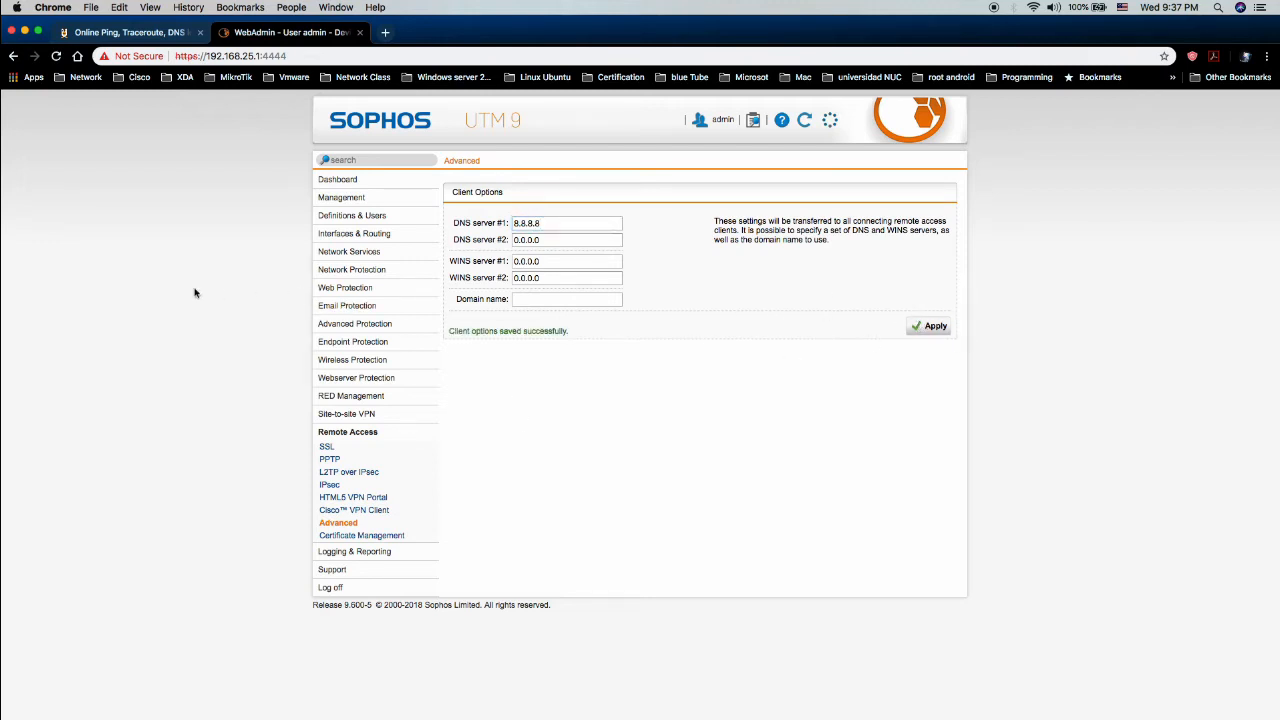
# Start a new firewall rule in Network Protection with VPN Pool (L2TP) as its source.
pyautogui.click(340, 269)
pyautogui.click(334, 285)
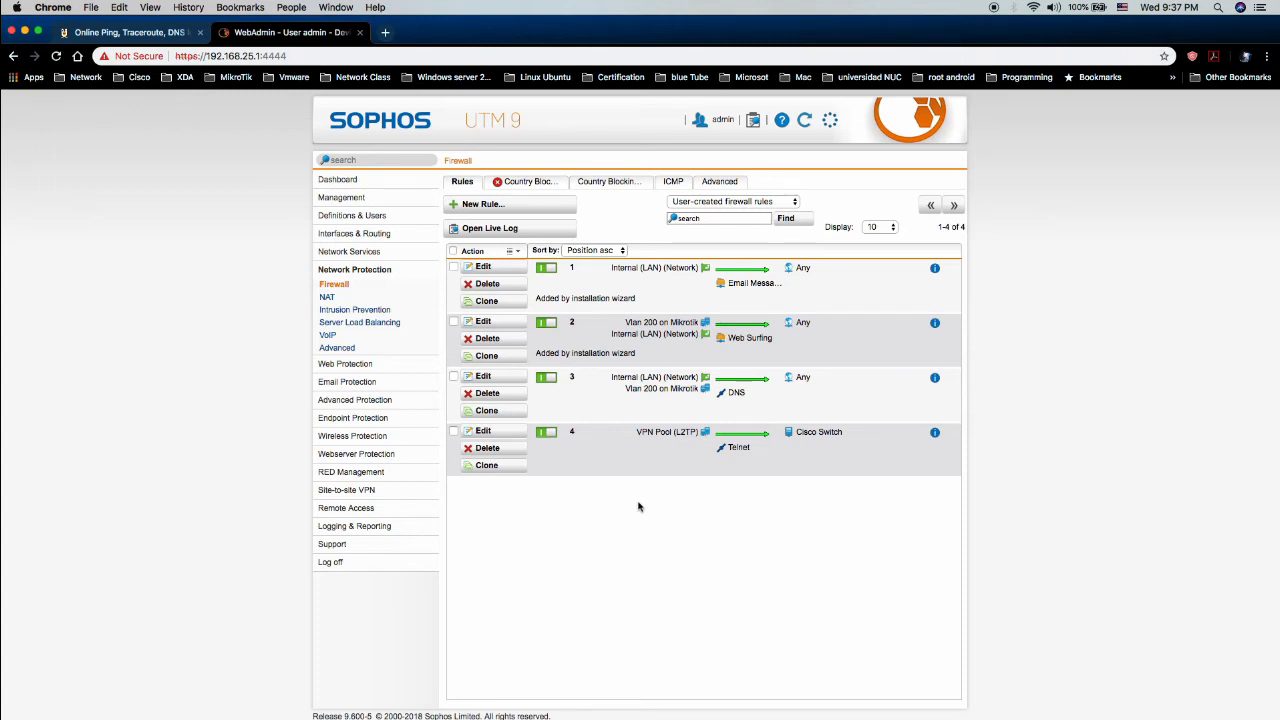
pyautogui.click(474, 205)
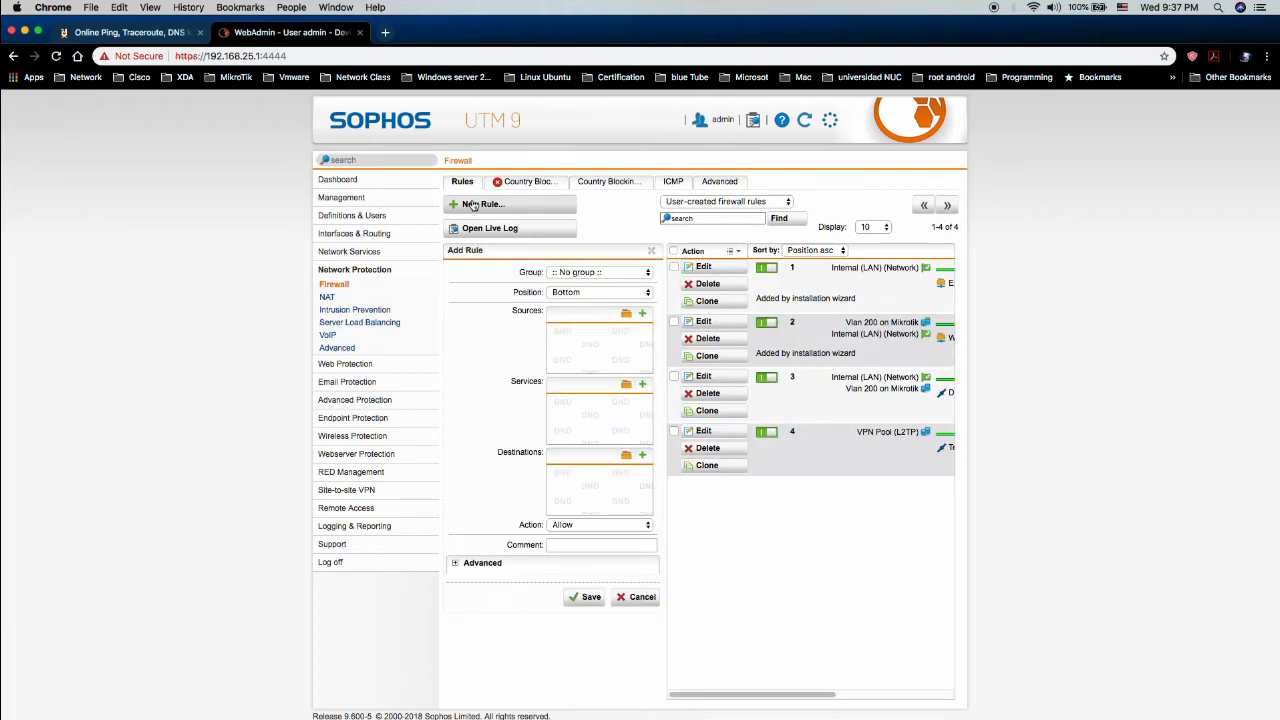
pyautogui.click(625, 315)
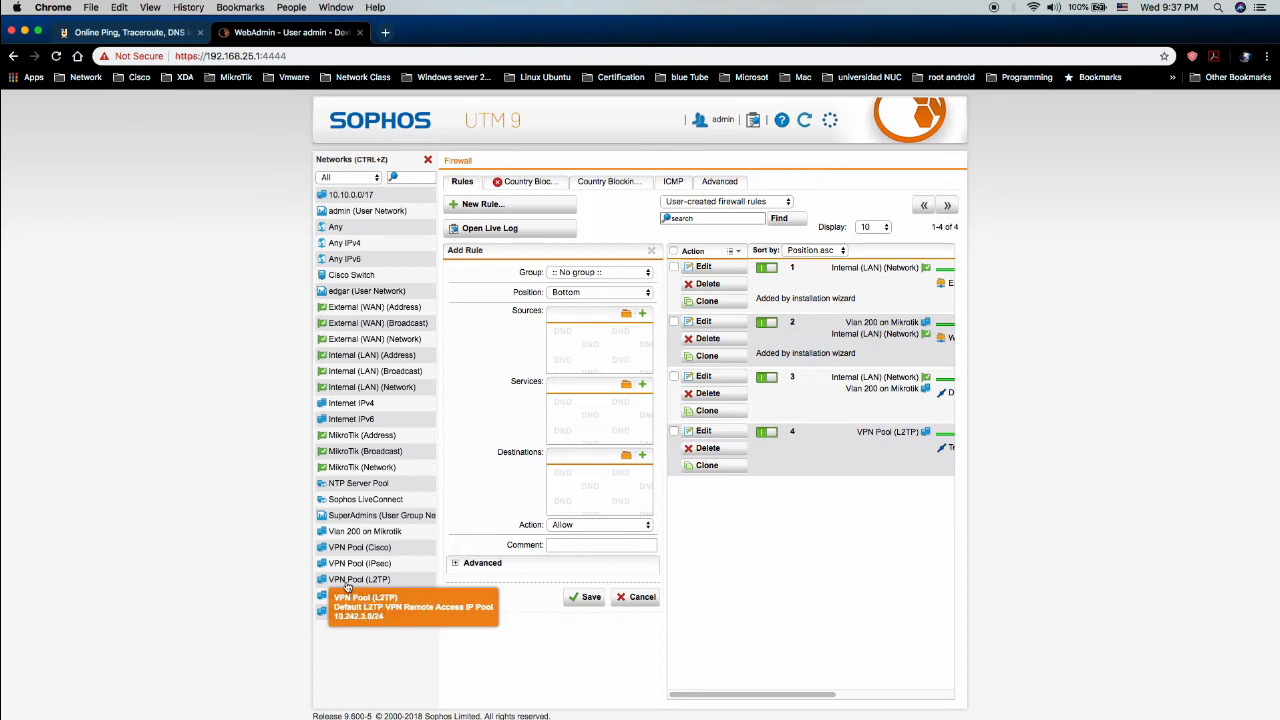
pyautogui.moveTo(346, 582); pyautogui.dragTo(448, 512)
pyautogui.moveTo(600, 365); pyautogui.dragTo(598, 364)
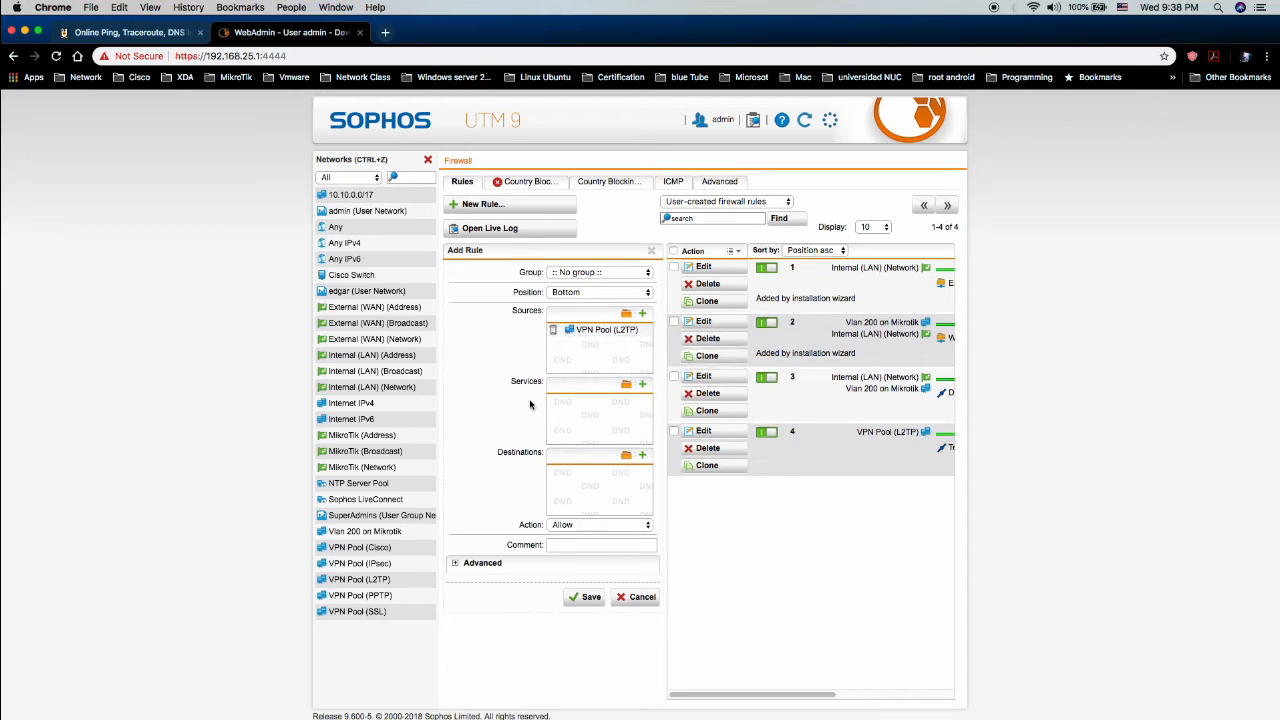
# Set the new firewall rule's service to Any and close the service list.
pyautogui.click(626, 386)
pyautogui.moveTo(335, 195); pyautogui.dragTo(607, 416)
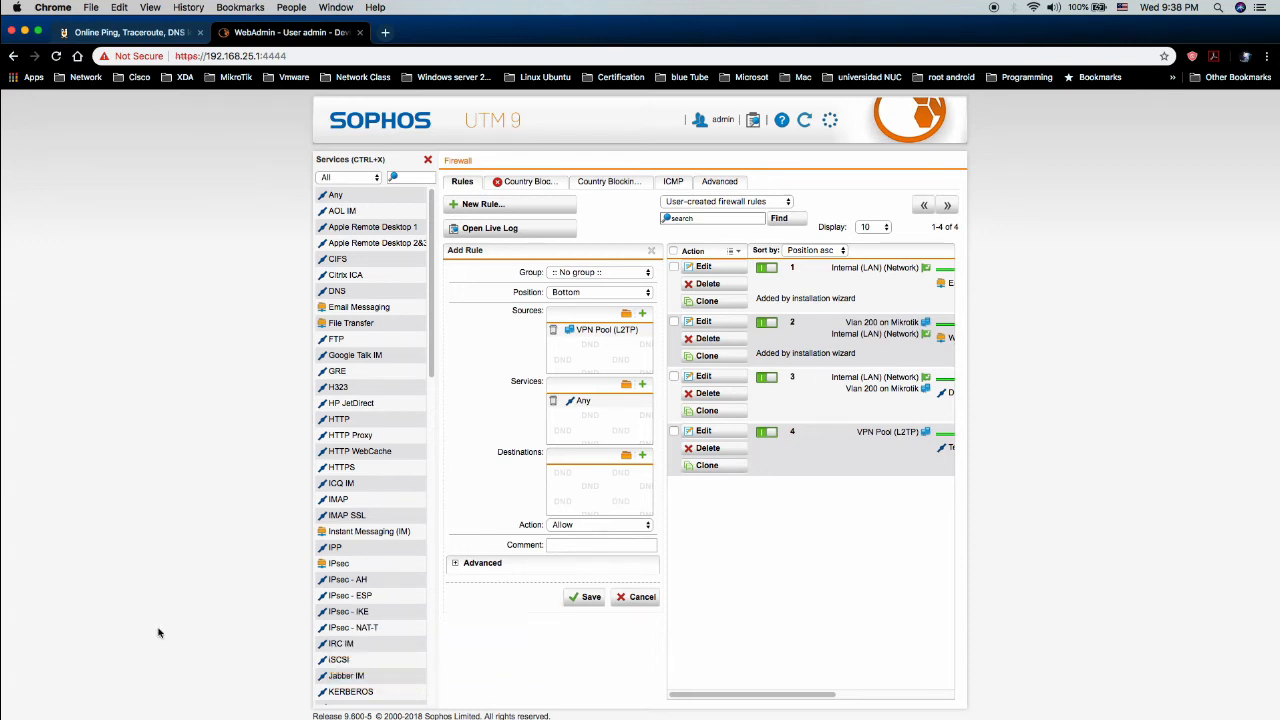
pyautogui.moveTo(338, 568)
pyautogui.mouseDown()
pyautogui.moveTo(606, 517)
pyautogui.moveTo(605, 498)
pyautogui.moveTo(341, 556)
pyautogui.moveTo(347, 569)
pyautogui.mouseUp()
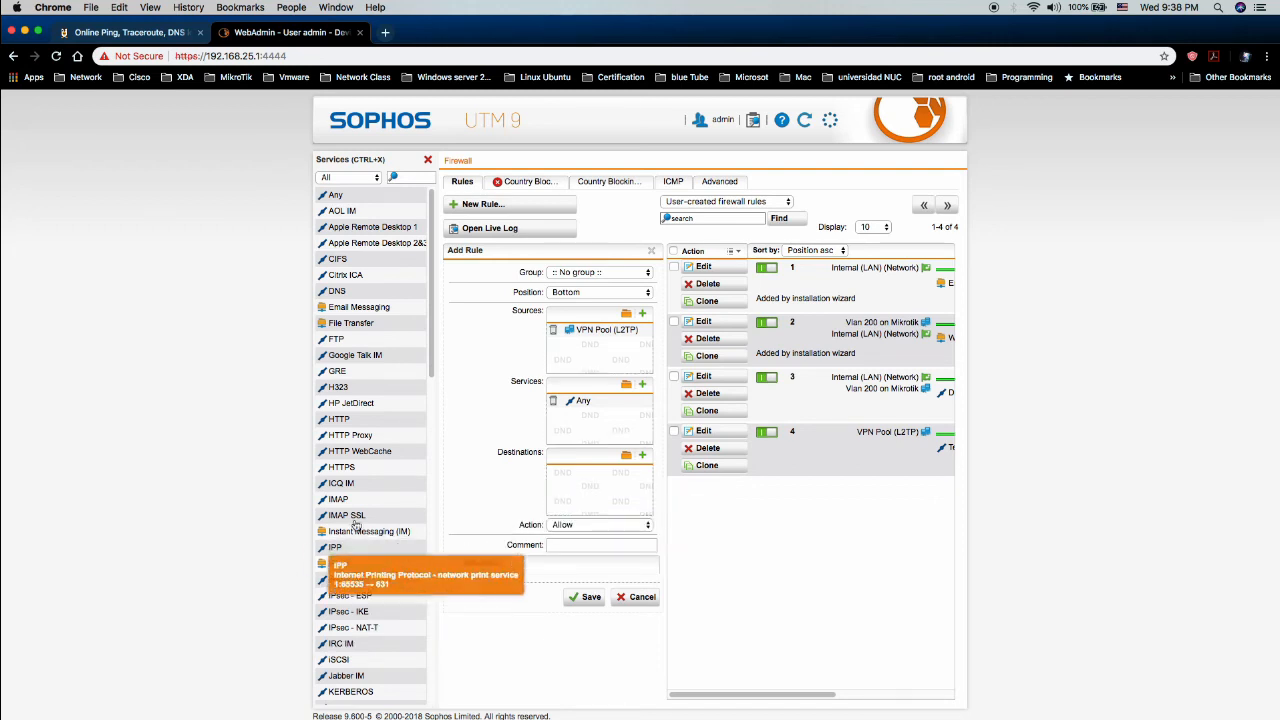
pyautogui.scroll(-10, 365, 420)
pyautogui.scroll(10, 368, 412)
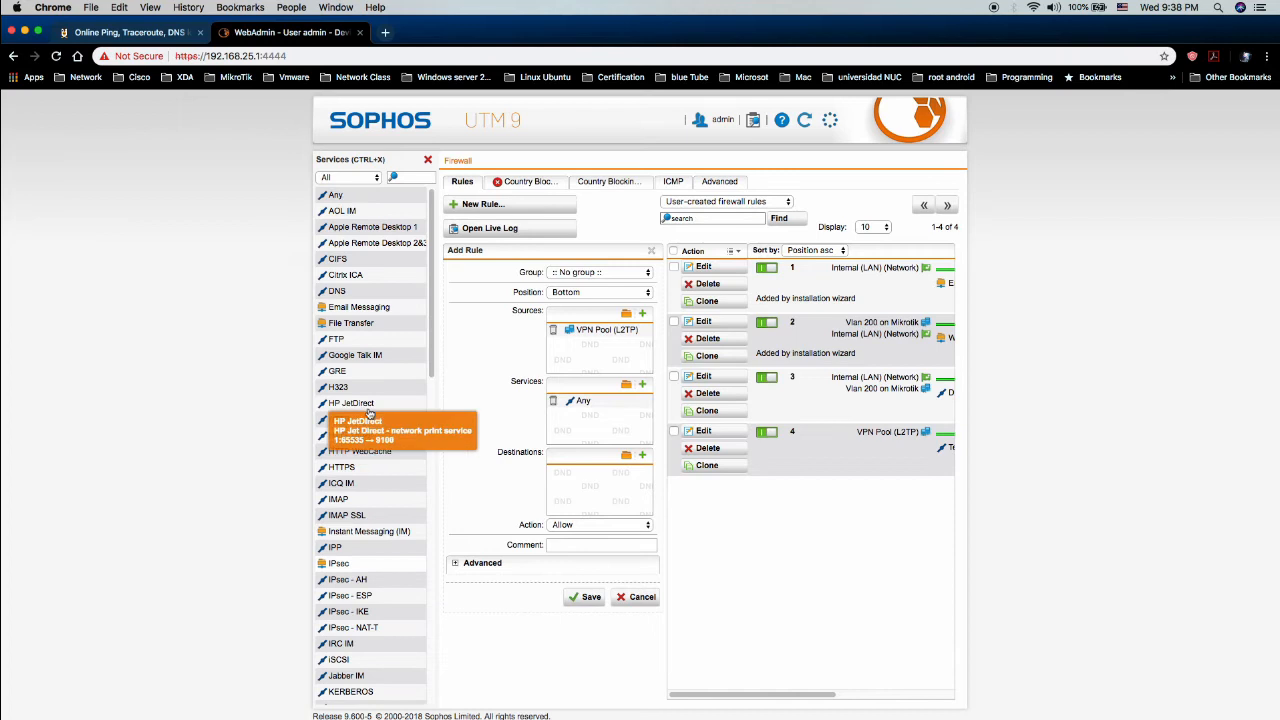
pyautogui.click(427, 160)
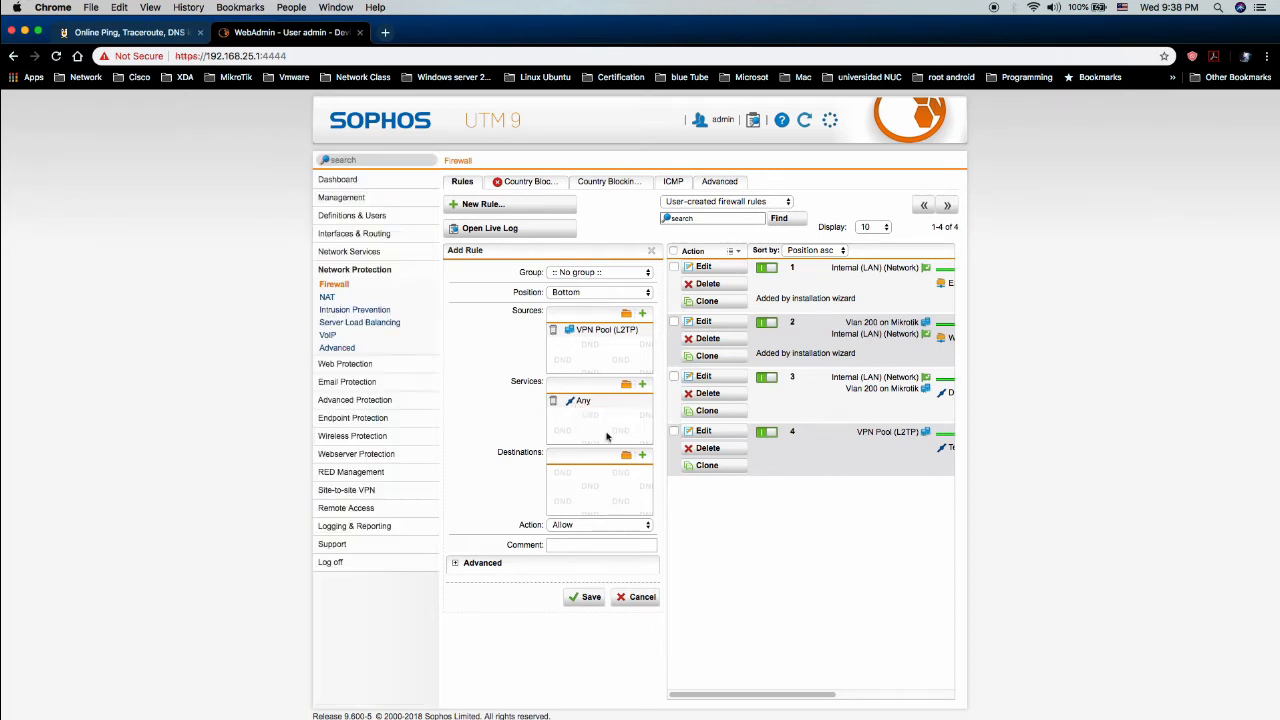
# Set the new firewall rule's destination to Any and save the rule with the Allow action.
pyautogui.click(625, 456)
pyautogui.moveTo(336, 227); pyautogui.dragTo(586, 472)
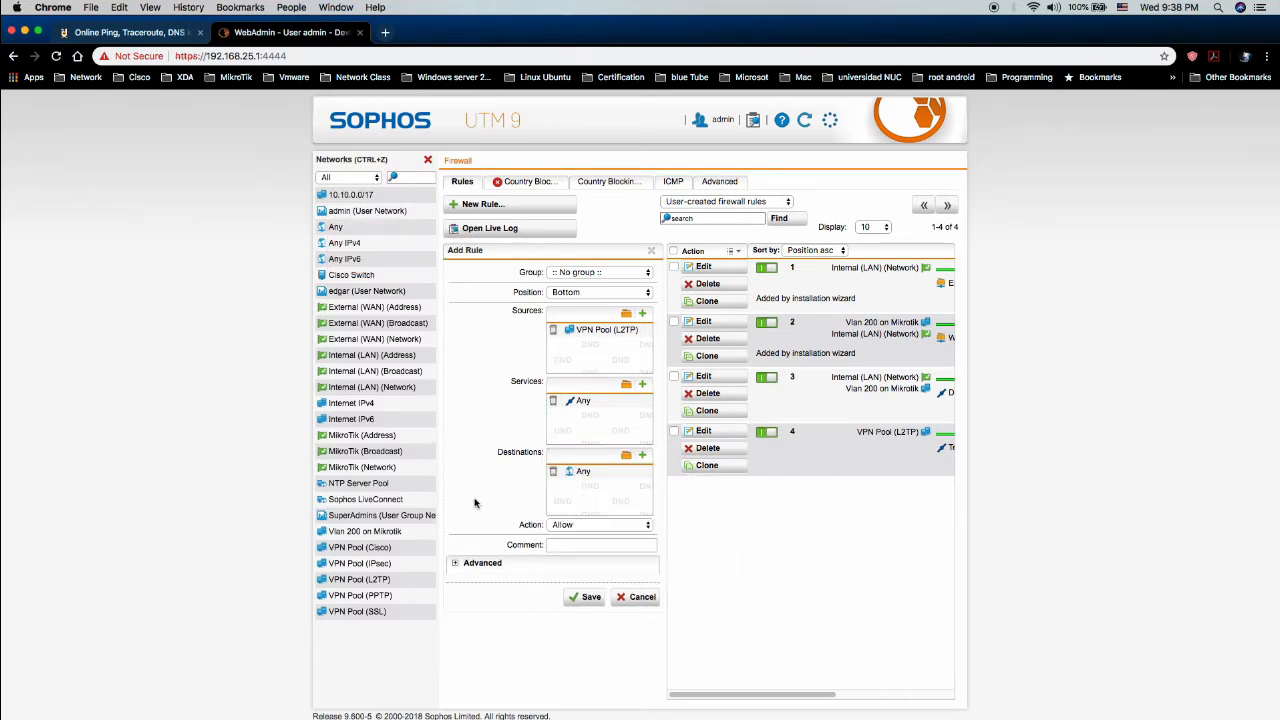
pyautogui.click(588, 598)
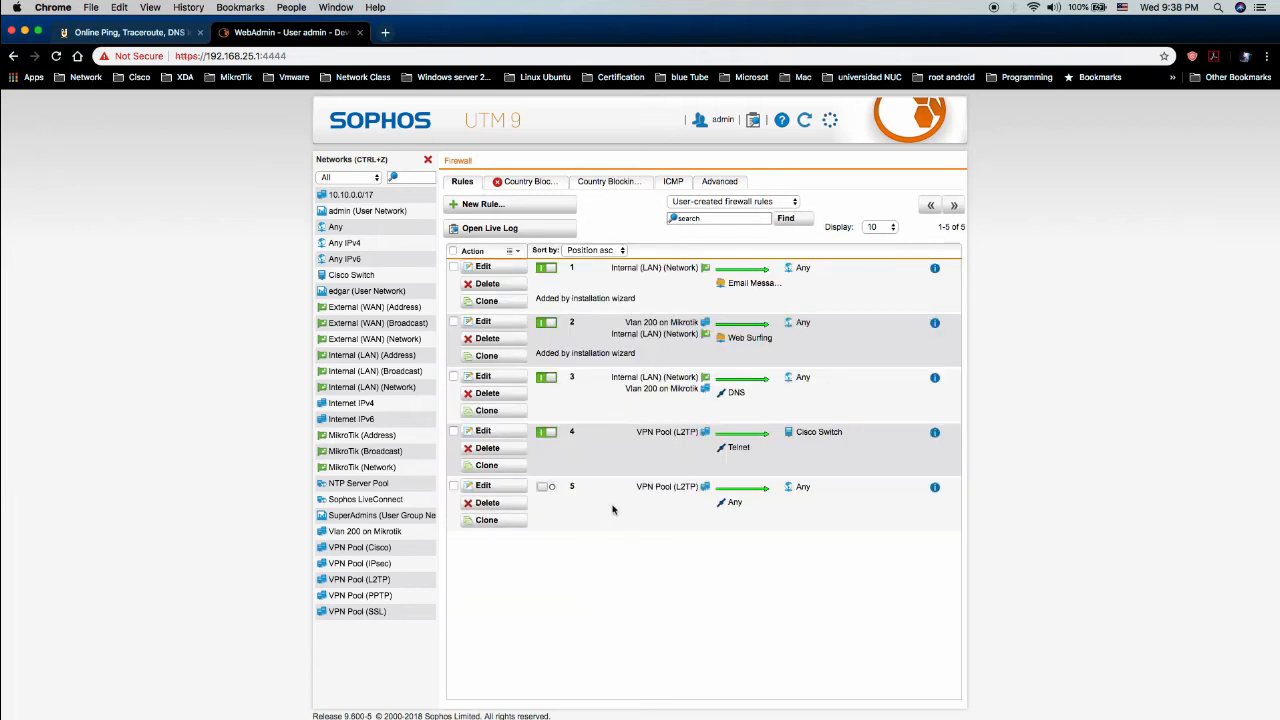
# Enable the new firewall rule from VPN Pool (L2TP) to Any and close the networks list.
pyautogui.click(546, 489)
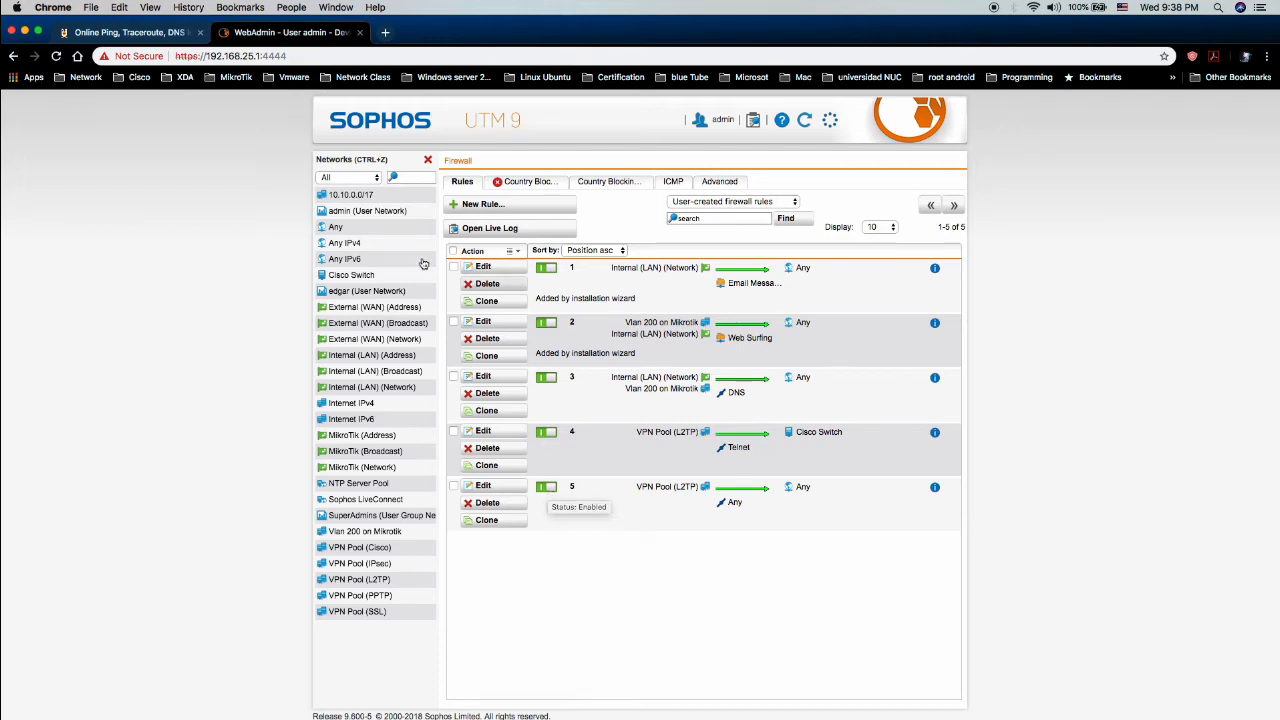
pyautogui.click(427, 159)
# Start a new masquerading rule in the Network Protection NAT settings with External (WAN) as its interface.
pyautogui.click(334, 303)
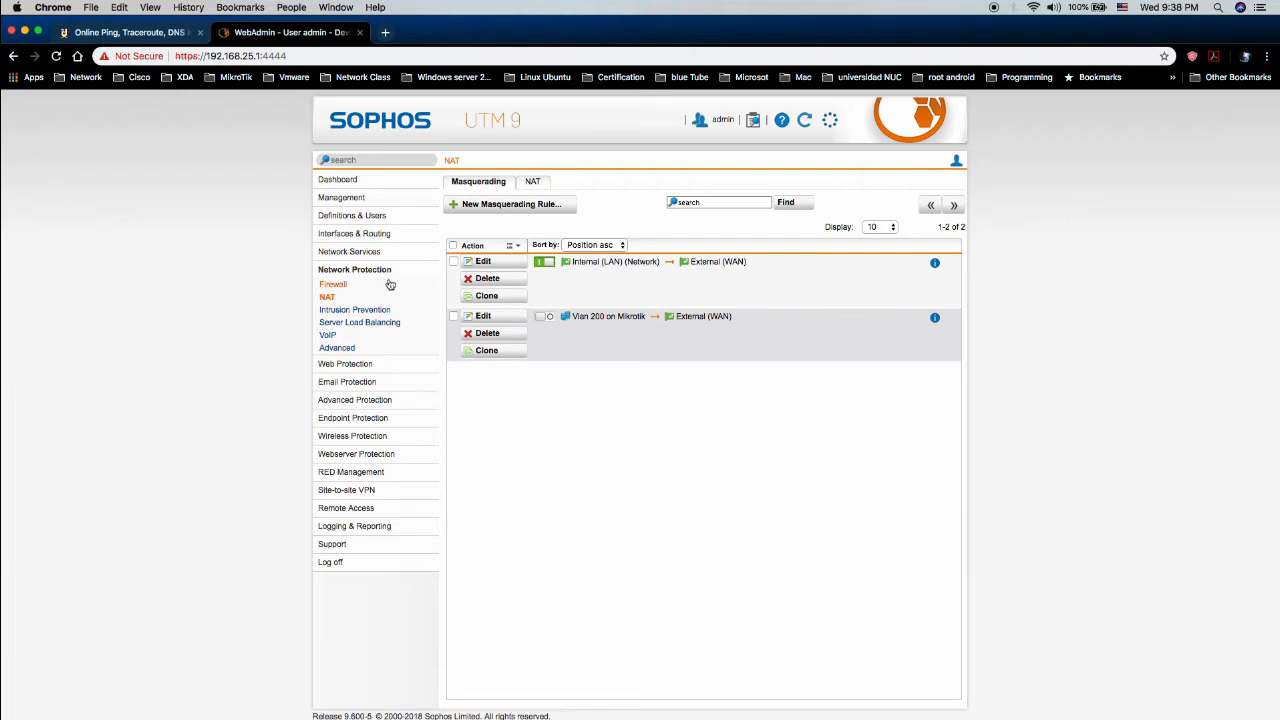
pyautogui.click(500, 205)
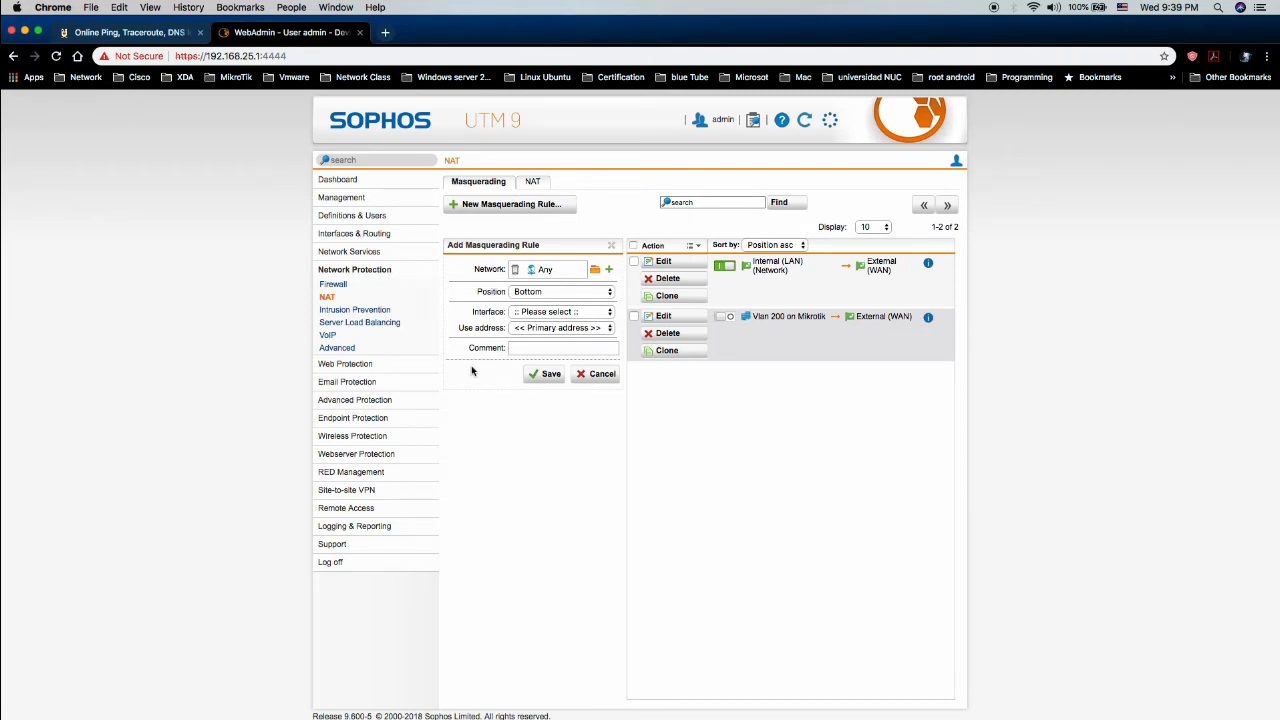
pyautogui.click(537, 315)
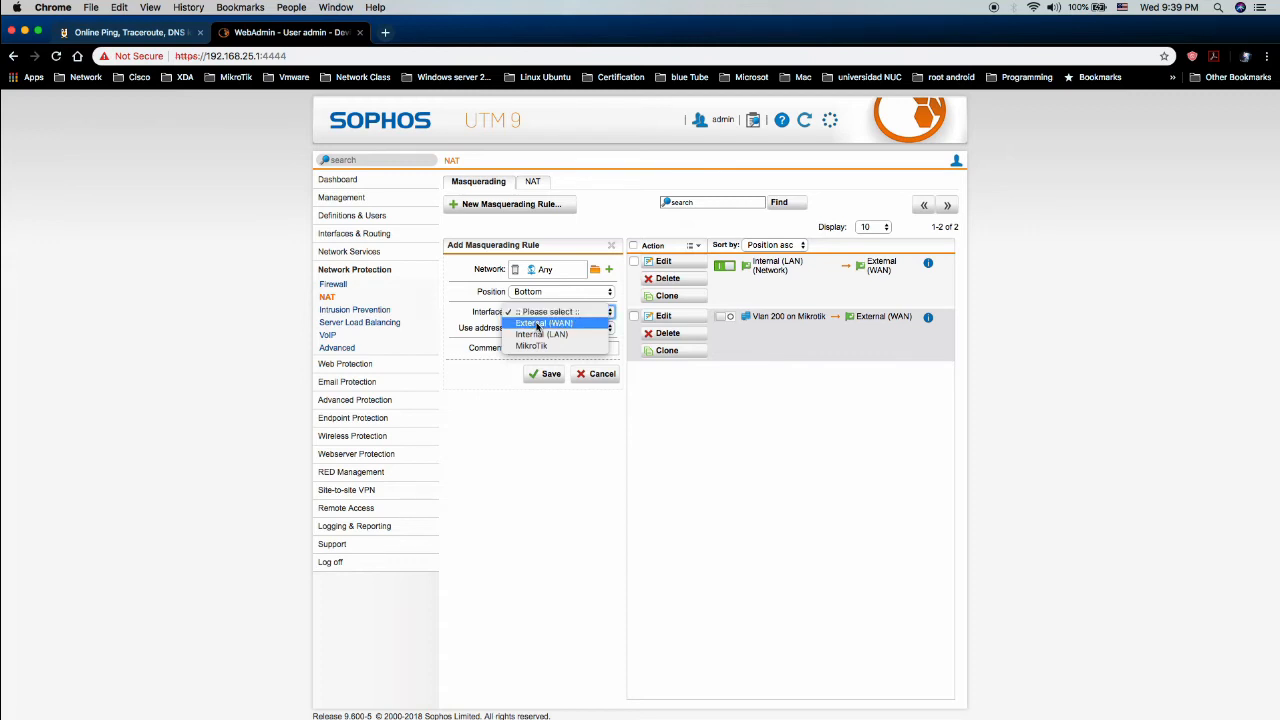
pyautogui.click(537, 323)
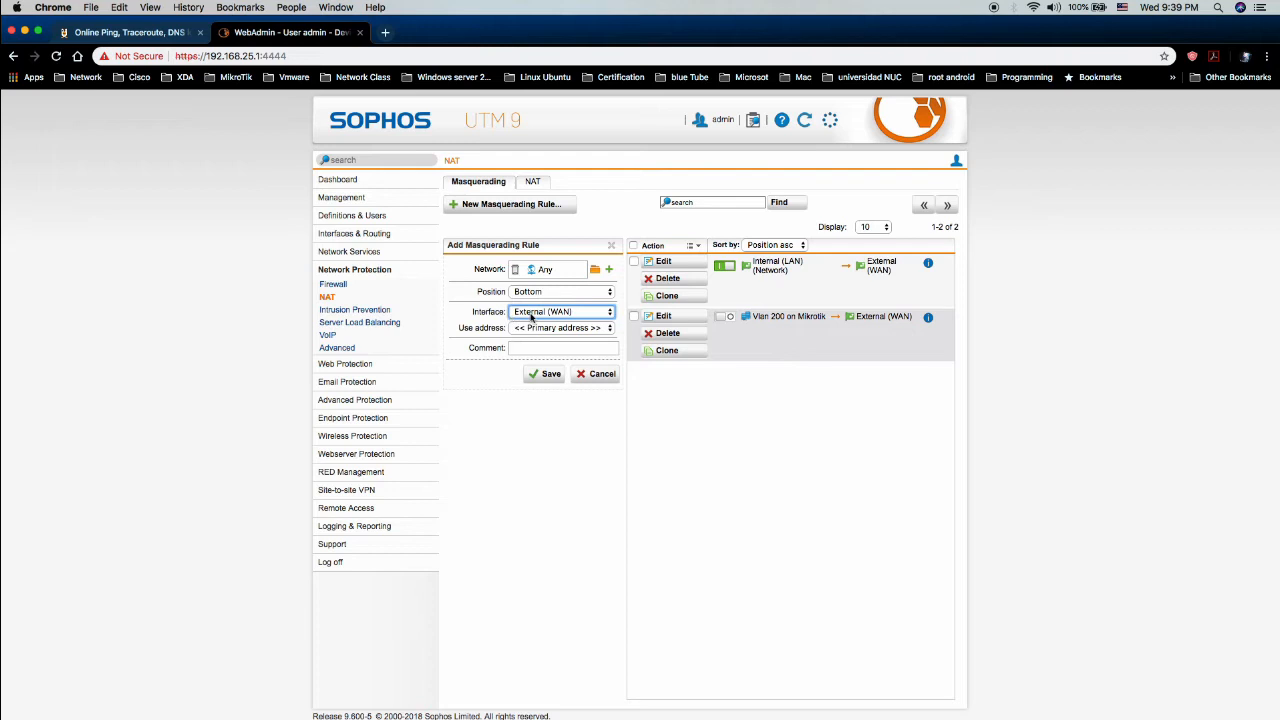
# Replace the masquerading rule's network with VPN Pool (L2TP), save the rule and close the networks list.
pyautogui.click(516, 270)
pyautogui.click(595, 270)
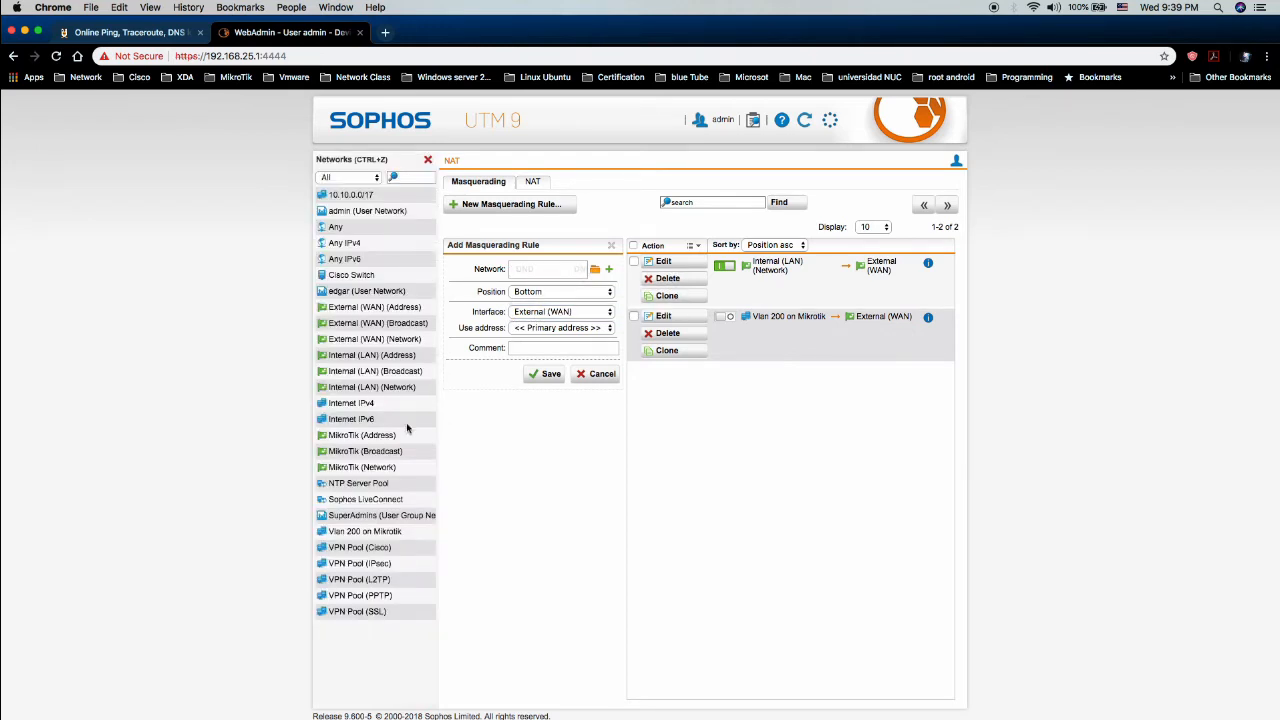
pyautogui.moveTo(373, 590); pyautogui.dragTo(555, 270)
pyautogui.click(546, 374)
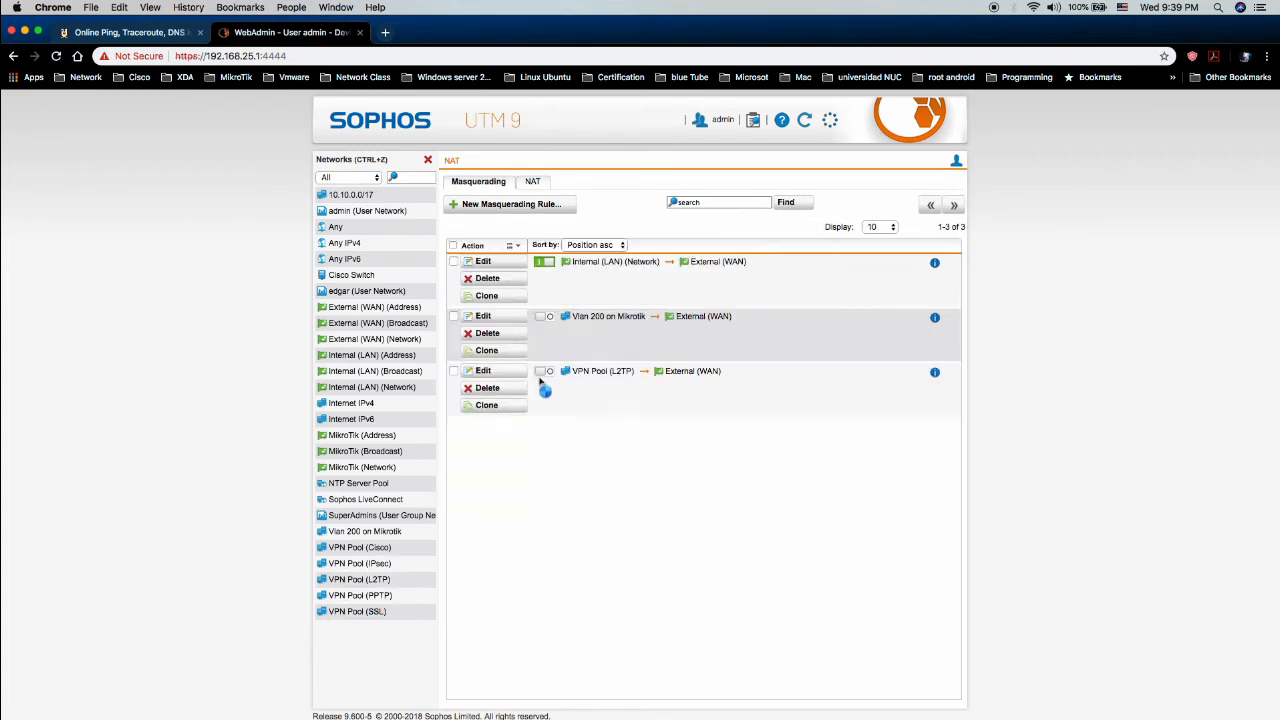
pyautogui.click(428, 160)
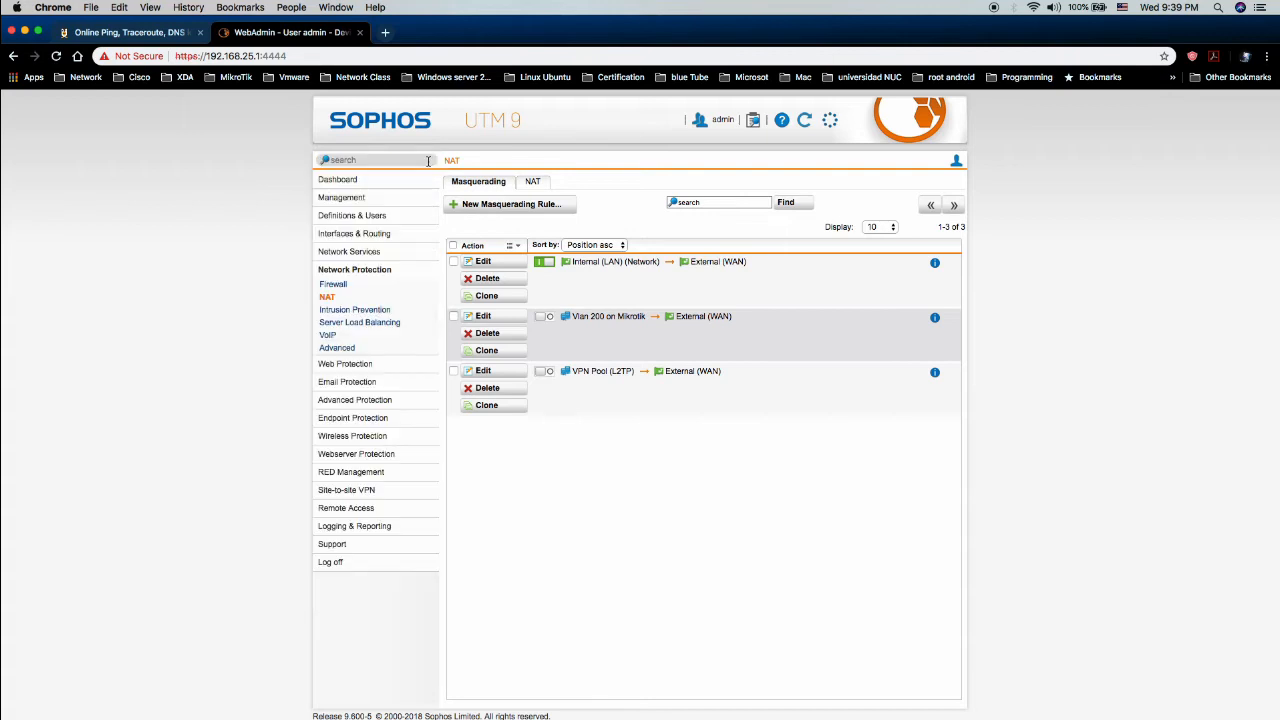
# Copy the IP address of the External (WAN) interface from the Interfaces list.
pyautogui.click(350, 240)
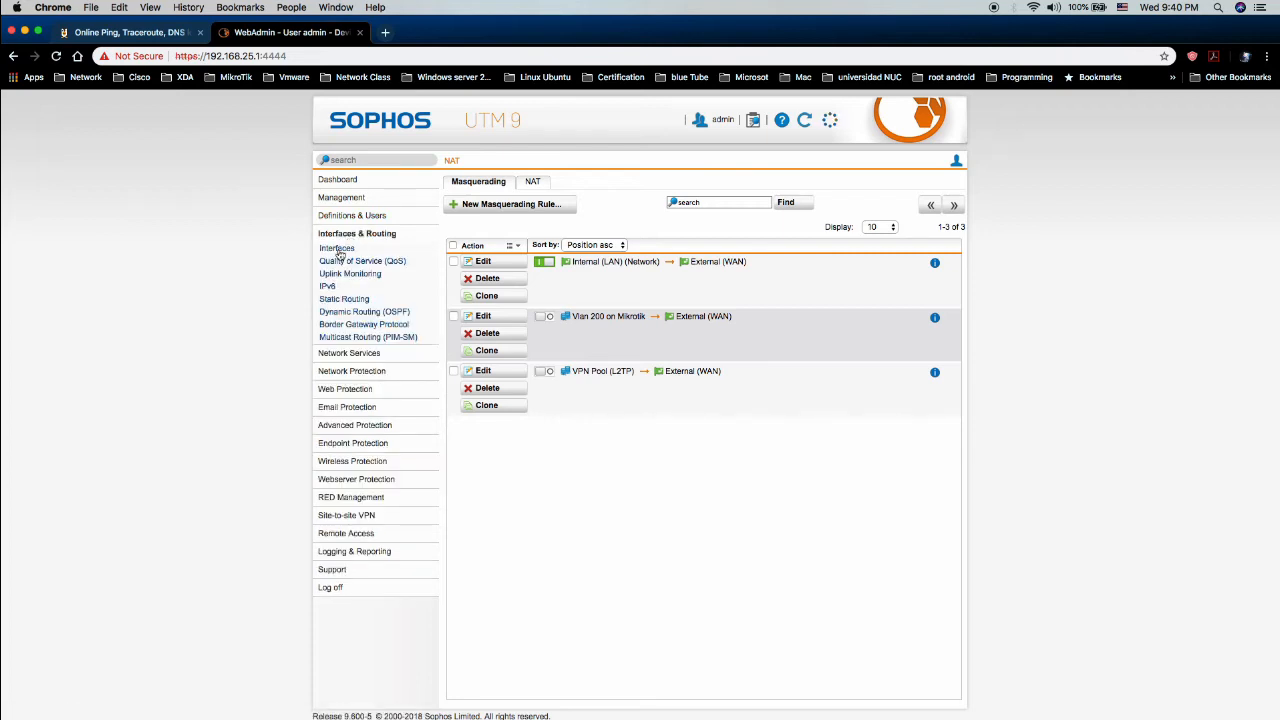
pyautogui.moveTo(691, 264); pyautogui.dragTo(742, 262)
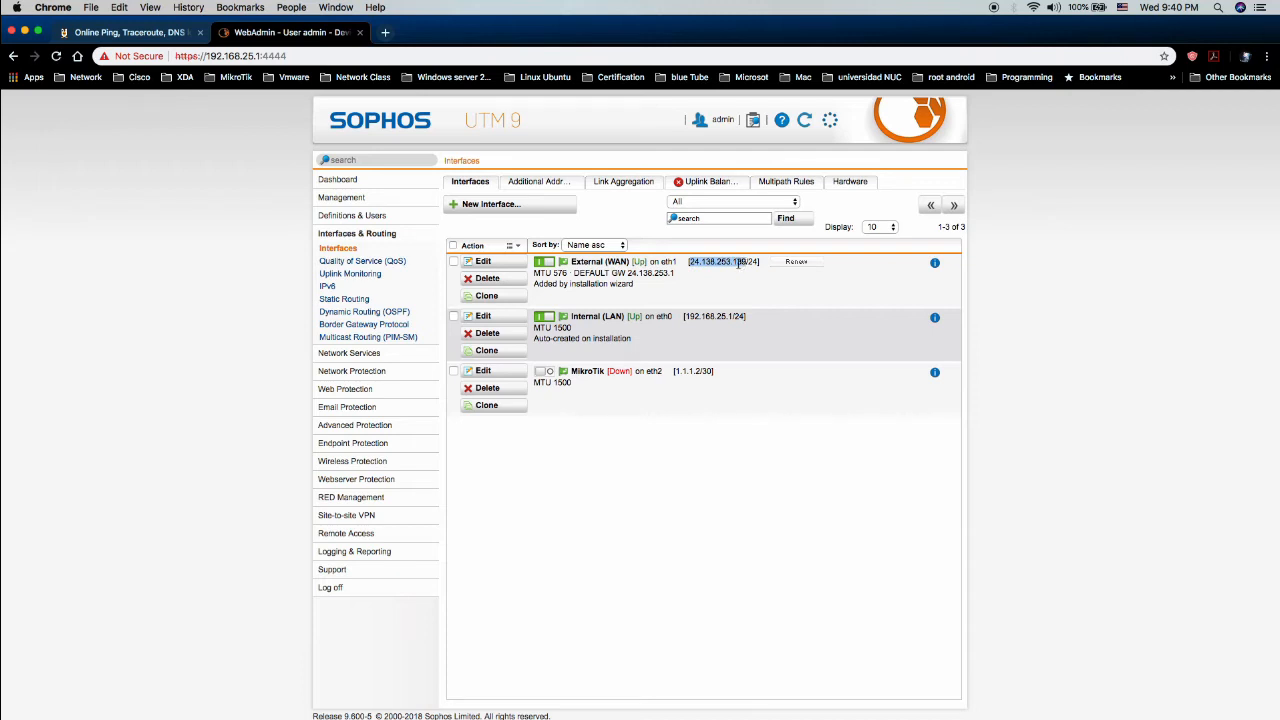
pyautogui.rightClick(738, 263)
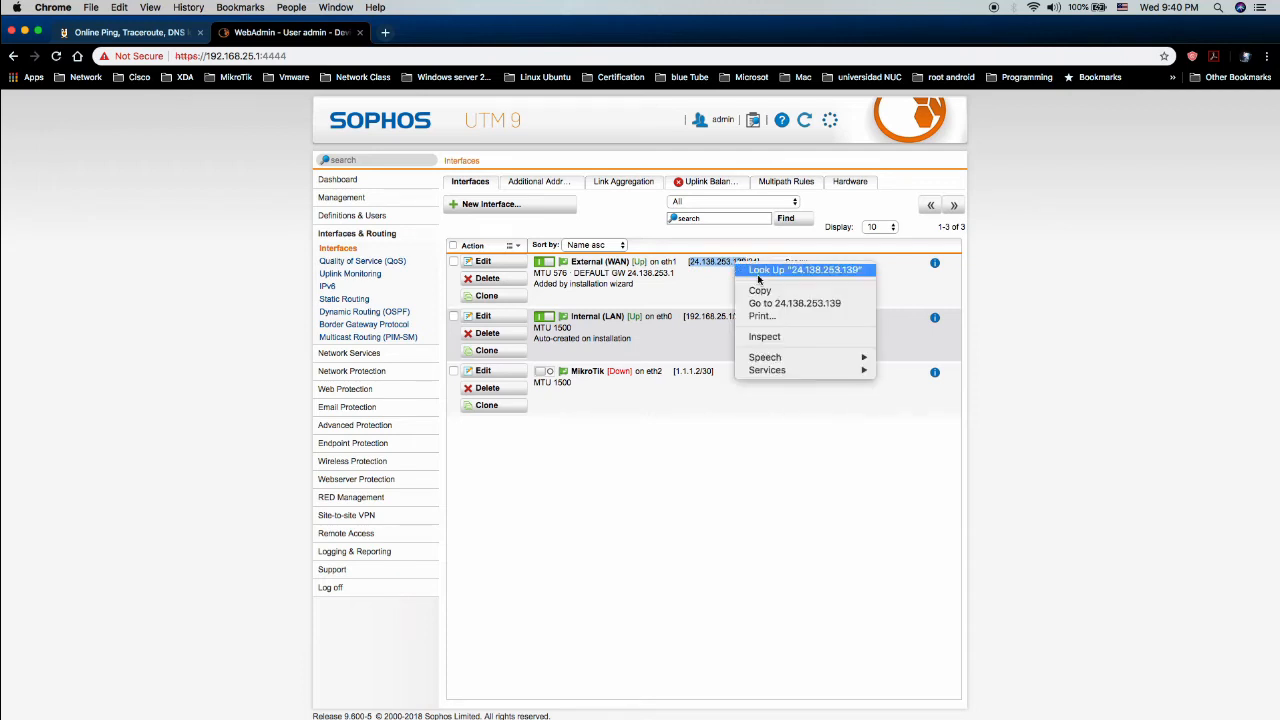
pyautogui.click(758, 291)
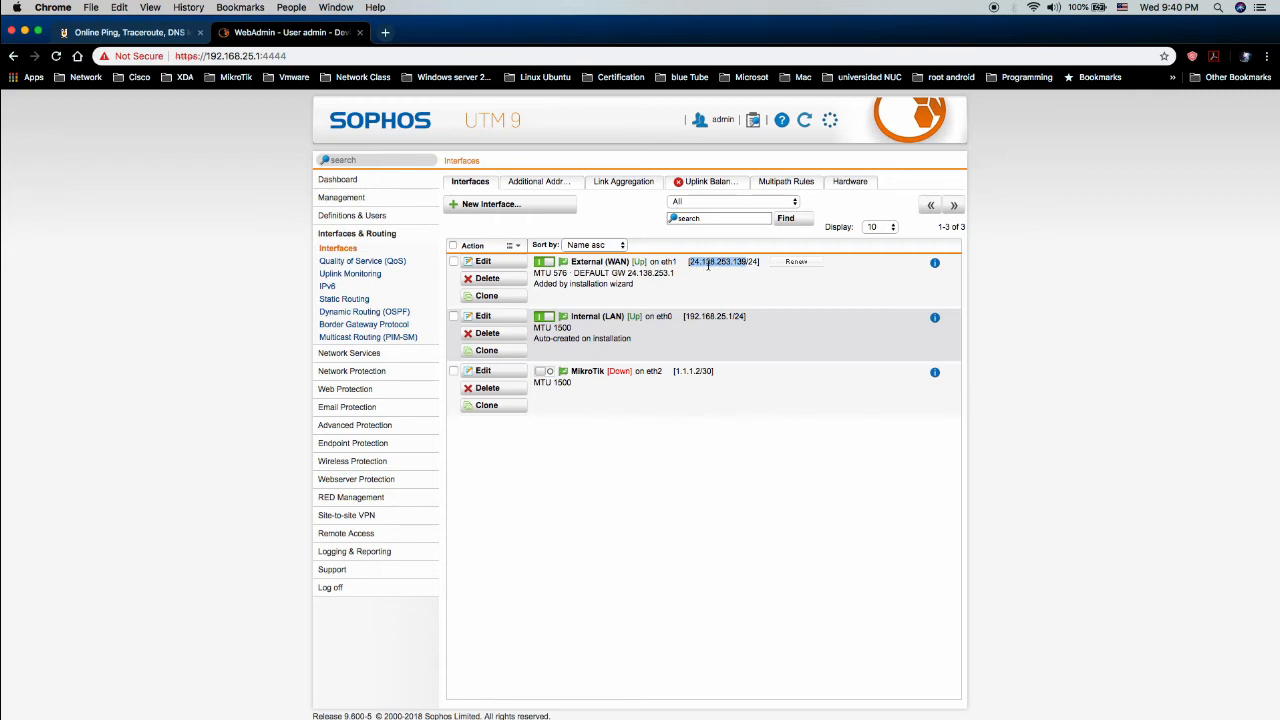
# Copy the public IP address reported on the ping.eu page and return to the WebAdmin page.
pyautogui.click(129, 38)
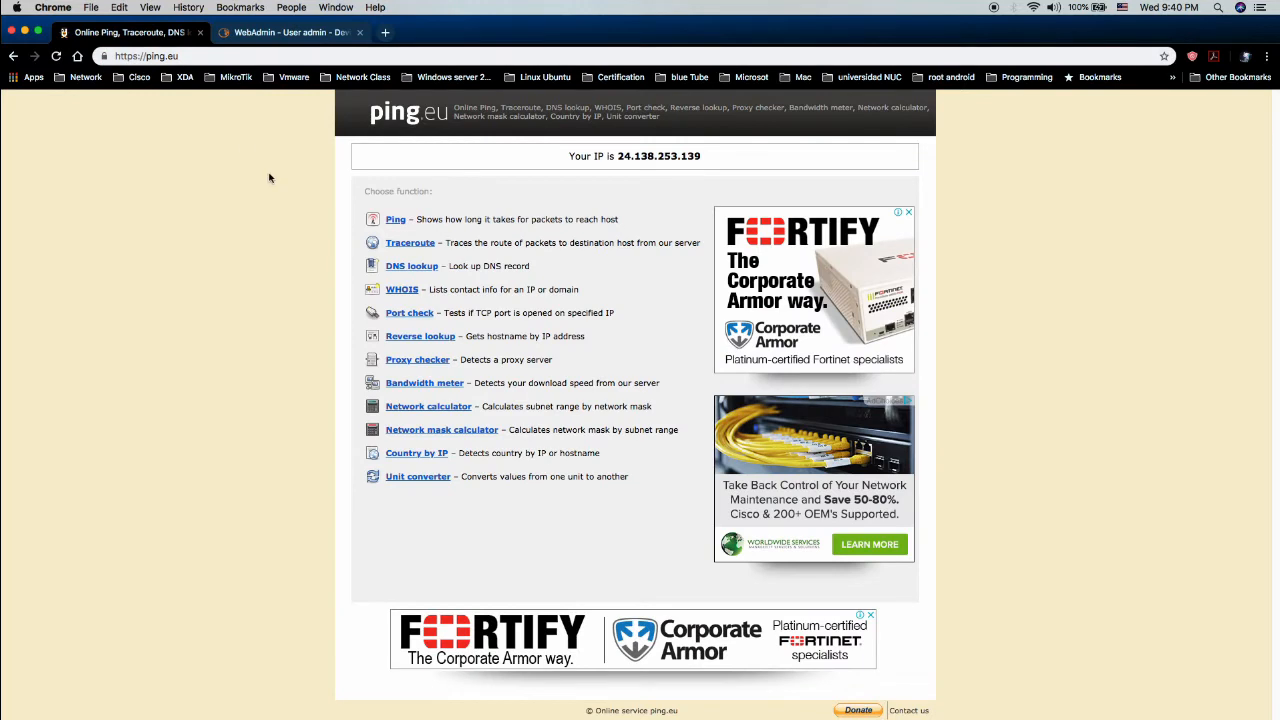
pyautogui.moveTo(707, 160); pyautogui.dragTo(618, 167)
pyautogui.press('super+c')
pyautogui.click(639, 172)
pyautogui.click(272, 33)
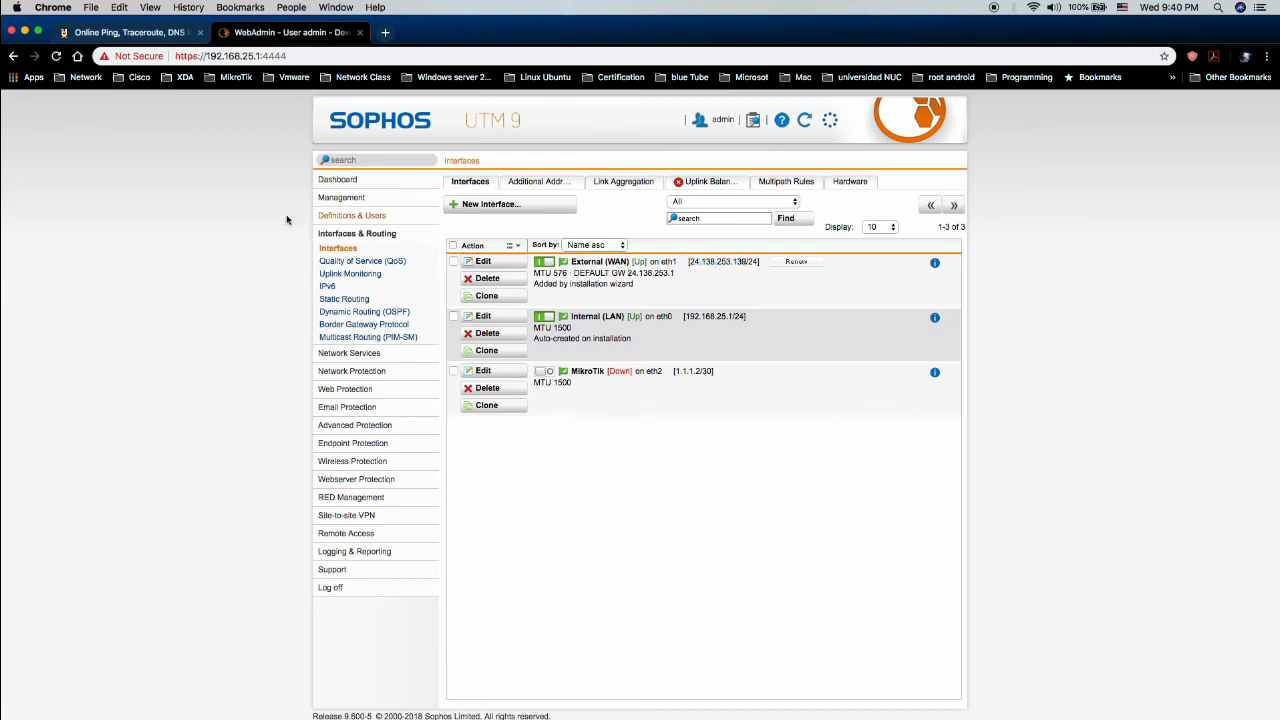
# Review the DNS and firewall settings, and enable the masquerading rule from VPN Pool (L2TP) to External (WAN).
pyautogui.click(350, 235)
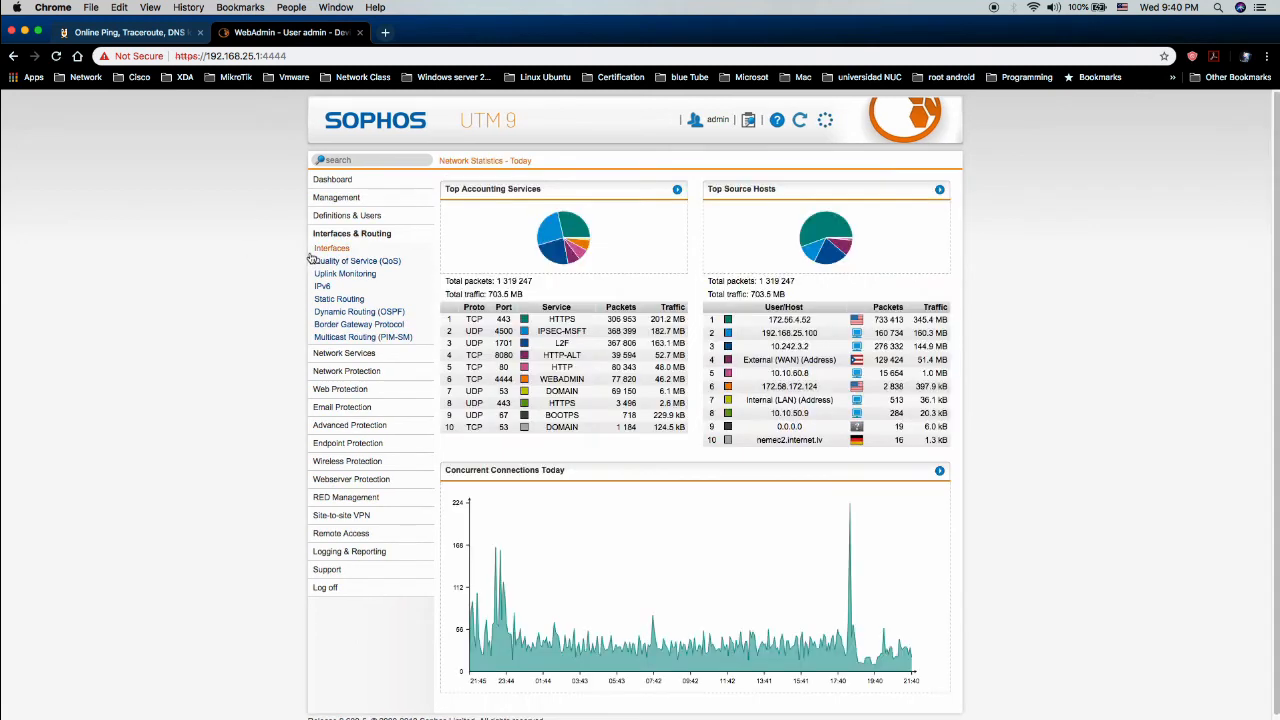
pyautogui.click(345, 354)
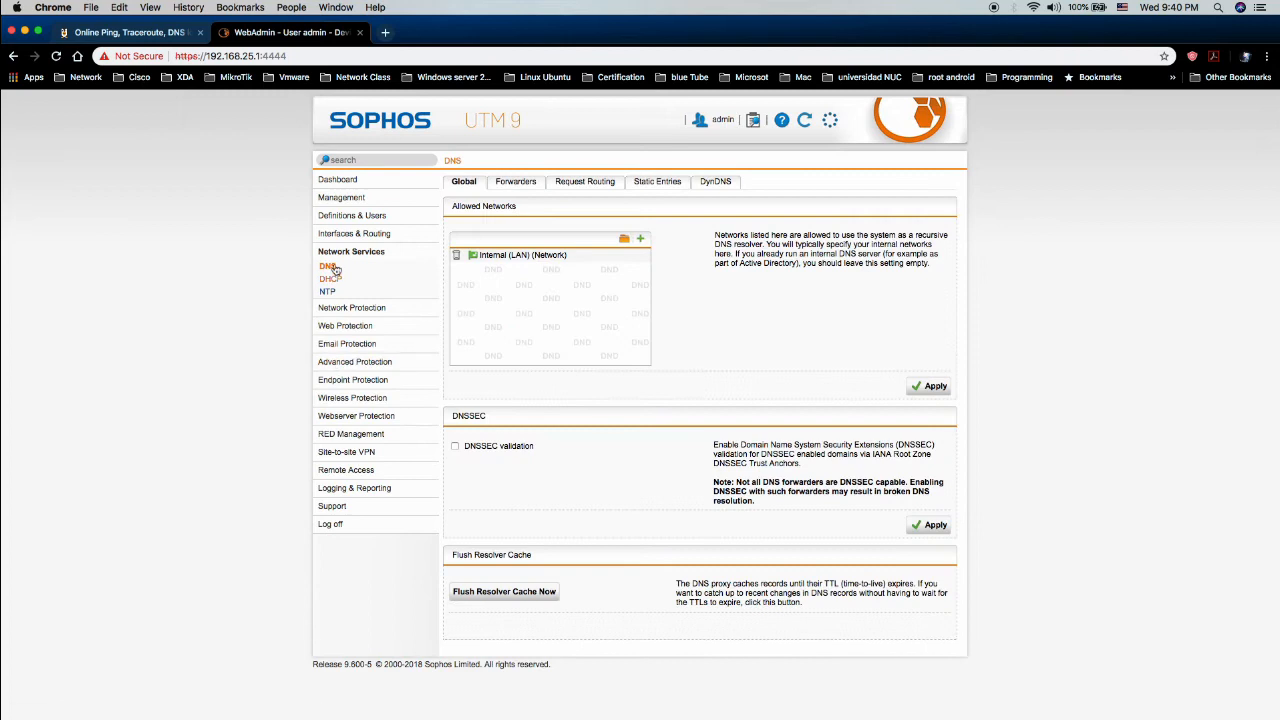
pyautogui.click(334, 308)
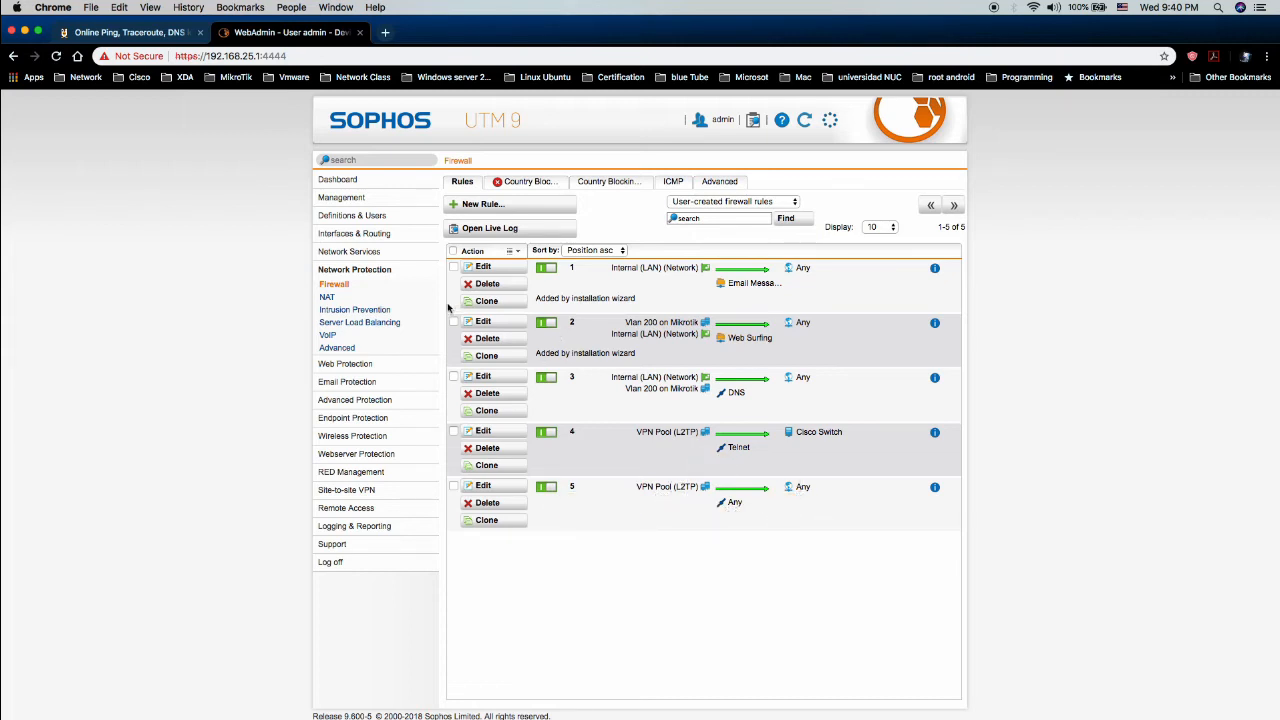
pyautogui.click(327, 297)
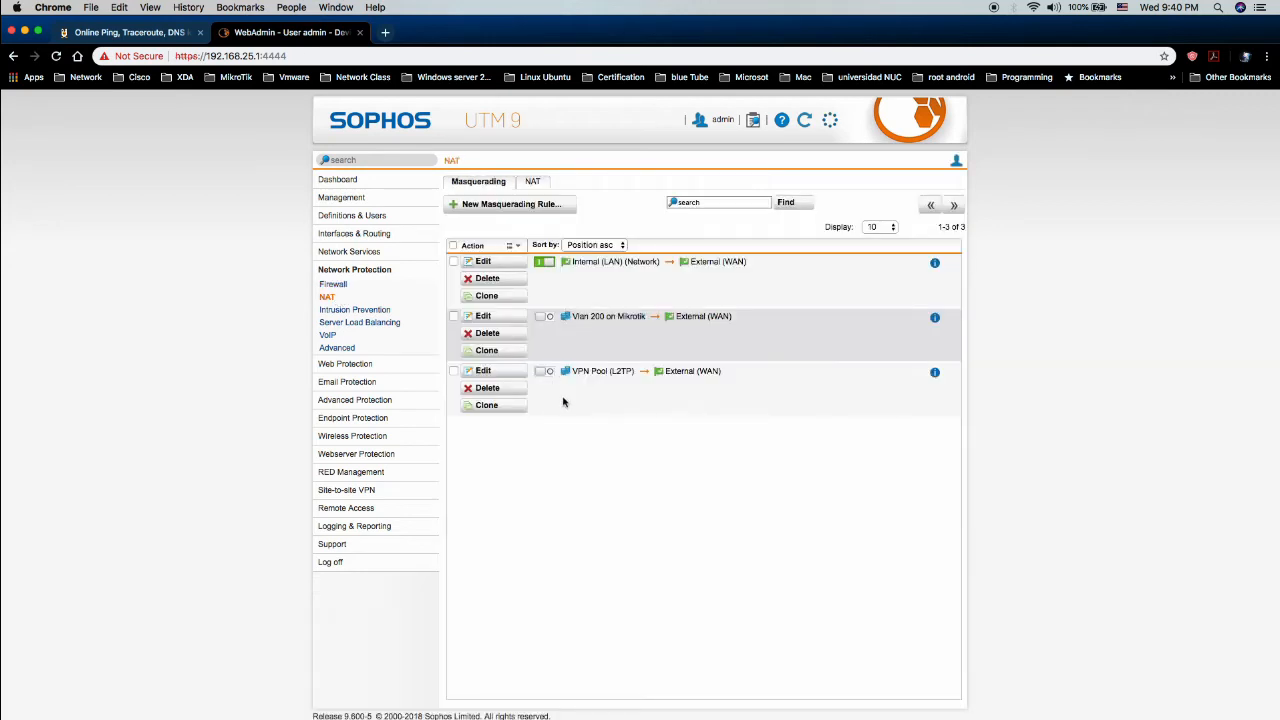
pyautogui.click(545, 373)
# Review the L2TP over IPsec remote access settings and reapply the advanced client options.
pyautogui.click(338, 510)
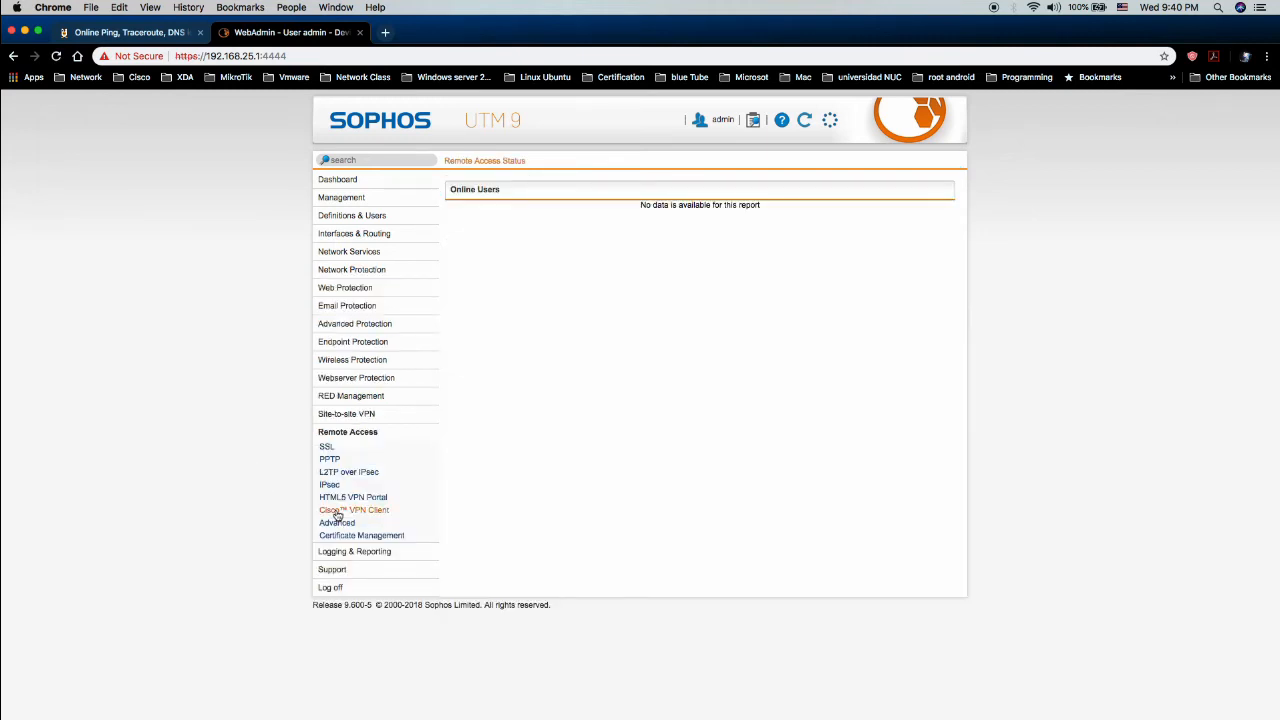
pyautogui.click(341, 476)
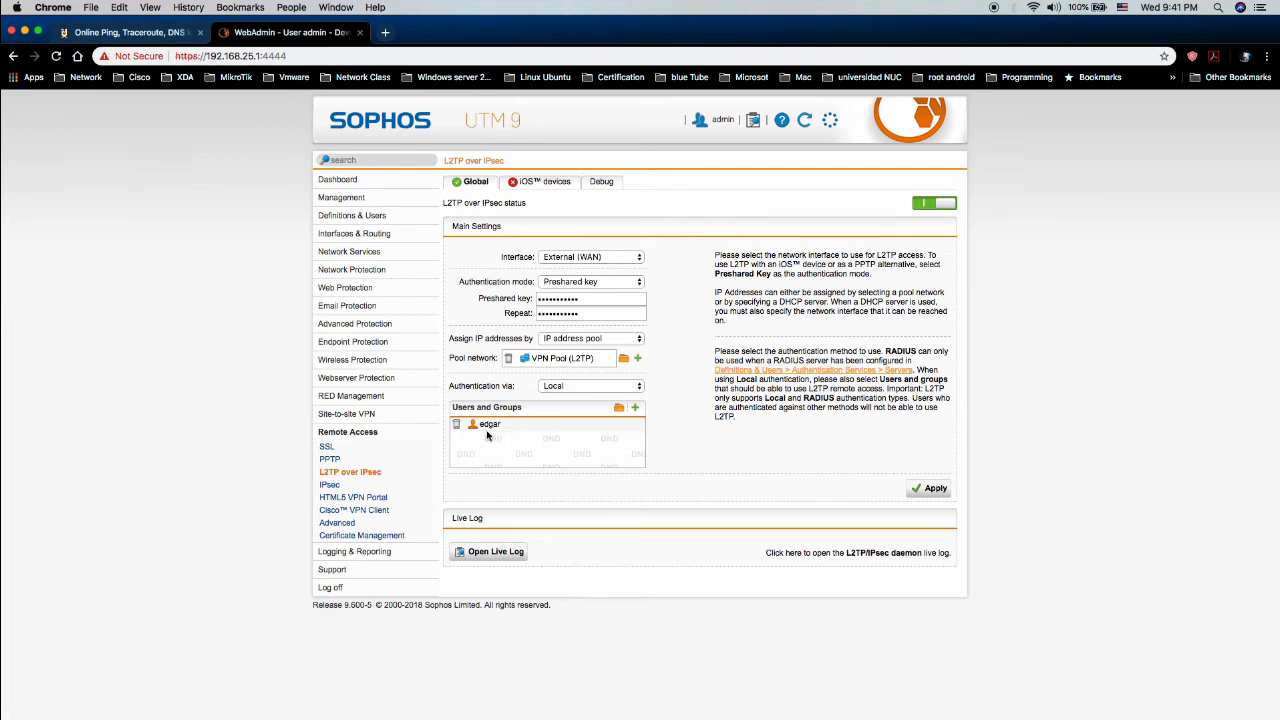
pyautogui.moveTo(534, 367)
pyautogui.click(339, 524)
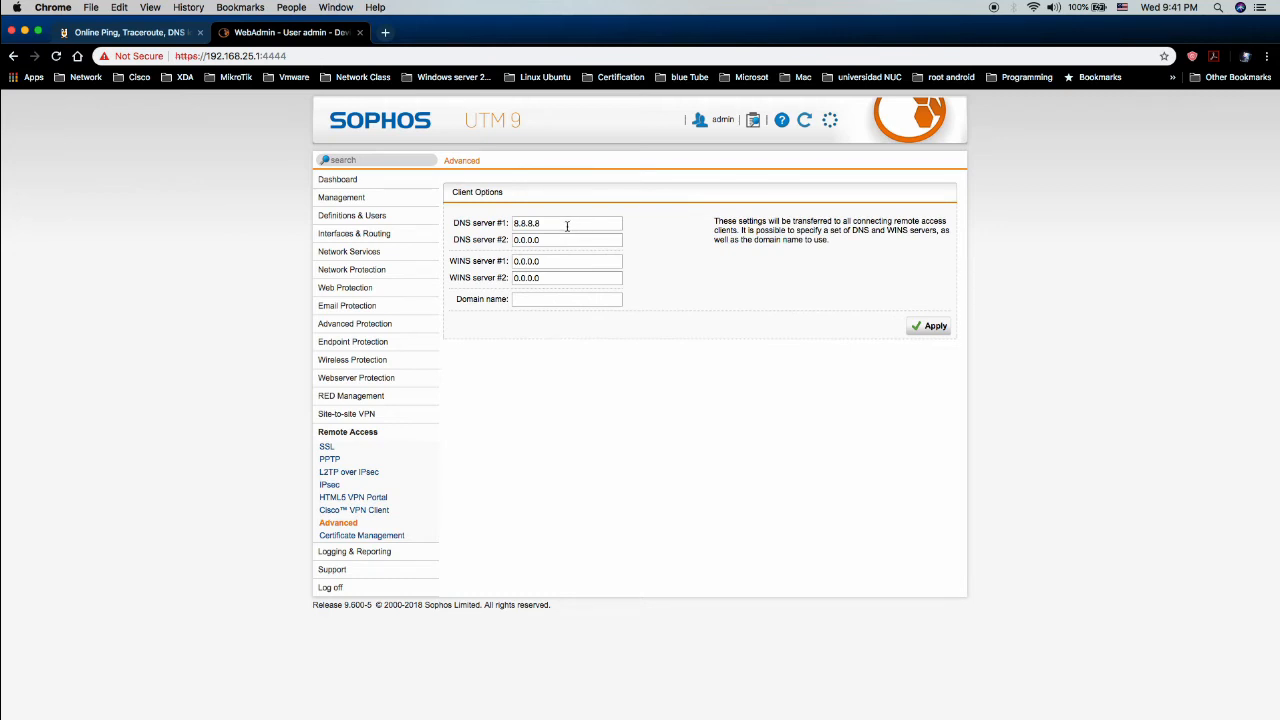
pyautogui.click(930, 326)
# Switch to the macOS Network preferences and create a VPN service of type L2TP over IPSec.
pyautogui.click(1035, 8)
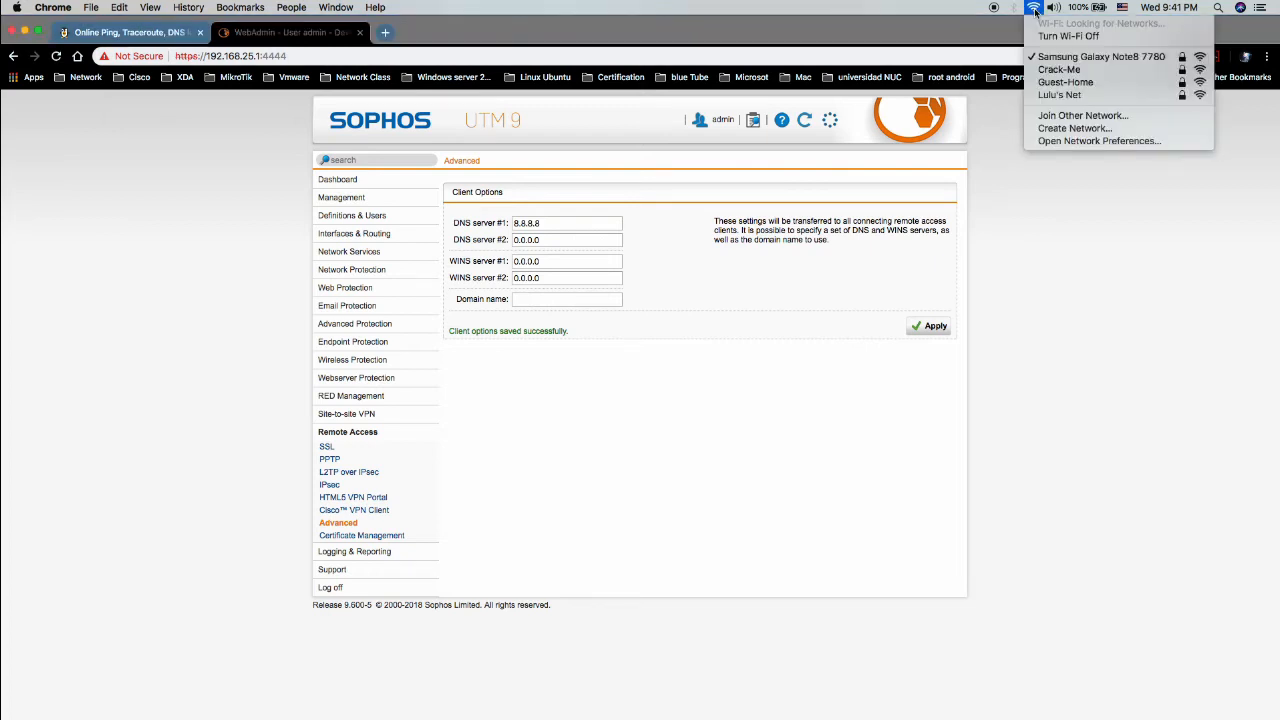
pyautogui.click(1066, 142)
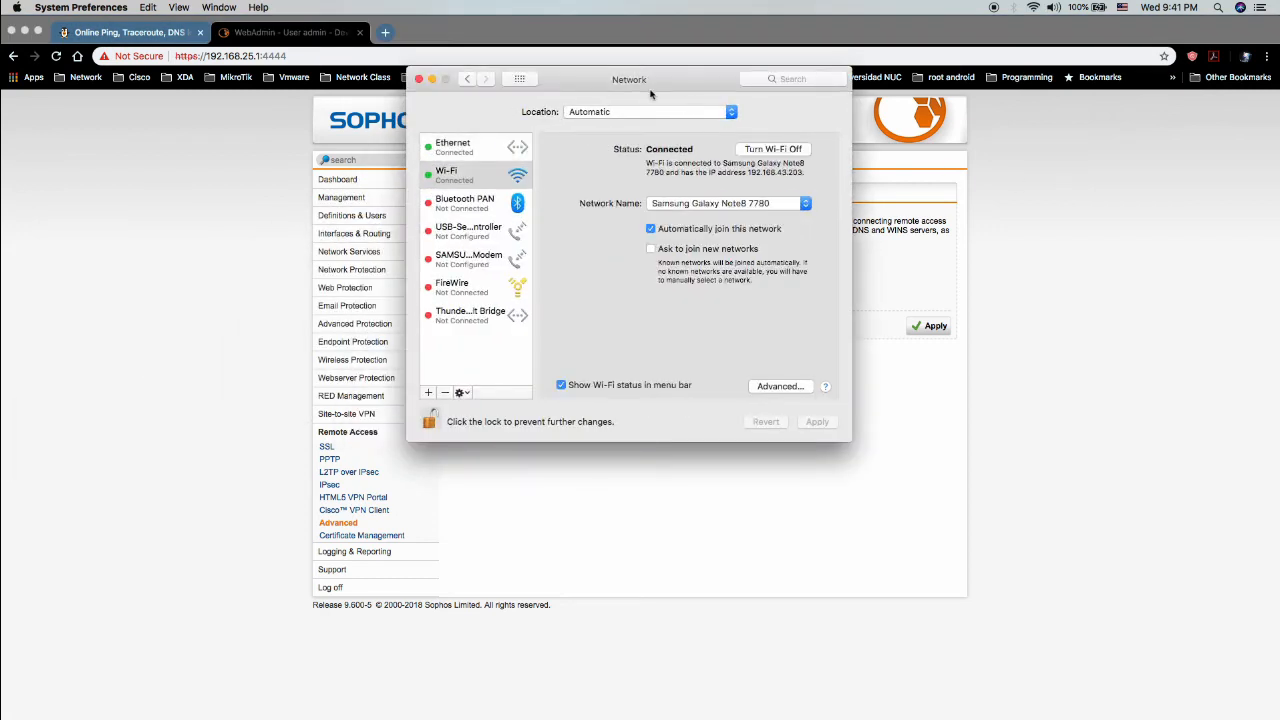
pyautogui.moveTo(649, 89); pyautogui.dragTo(741, 101)
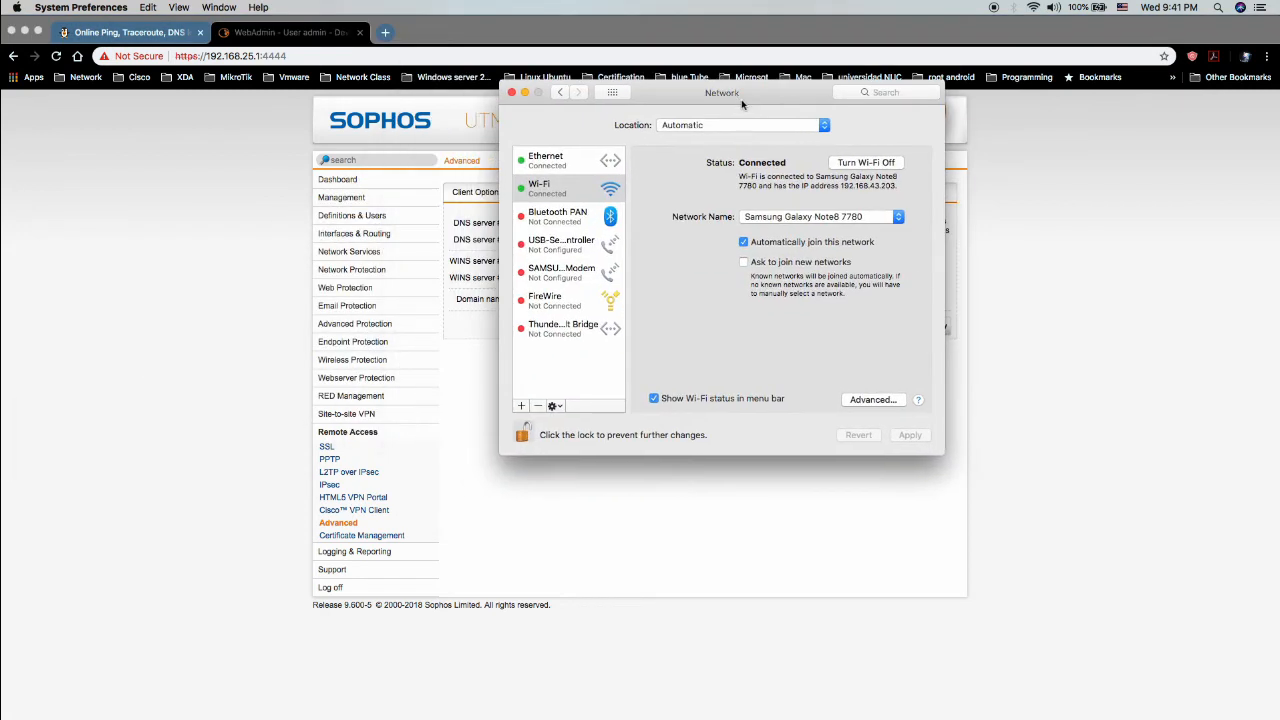
pyautogui.click(521, 407)
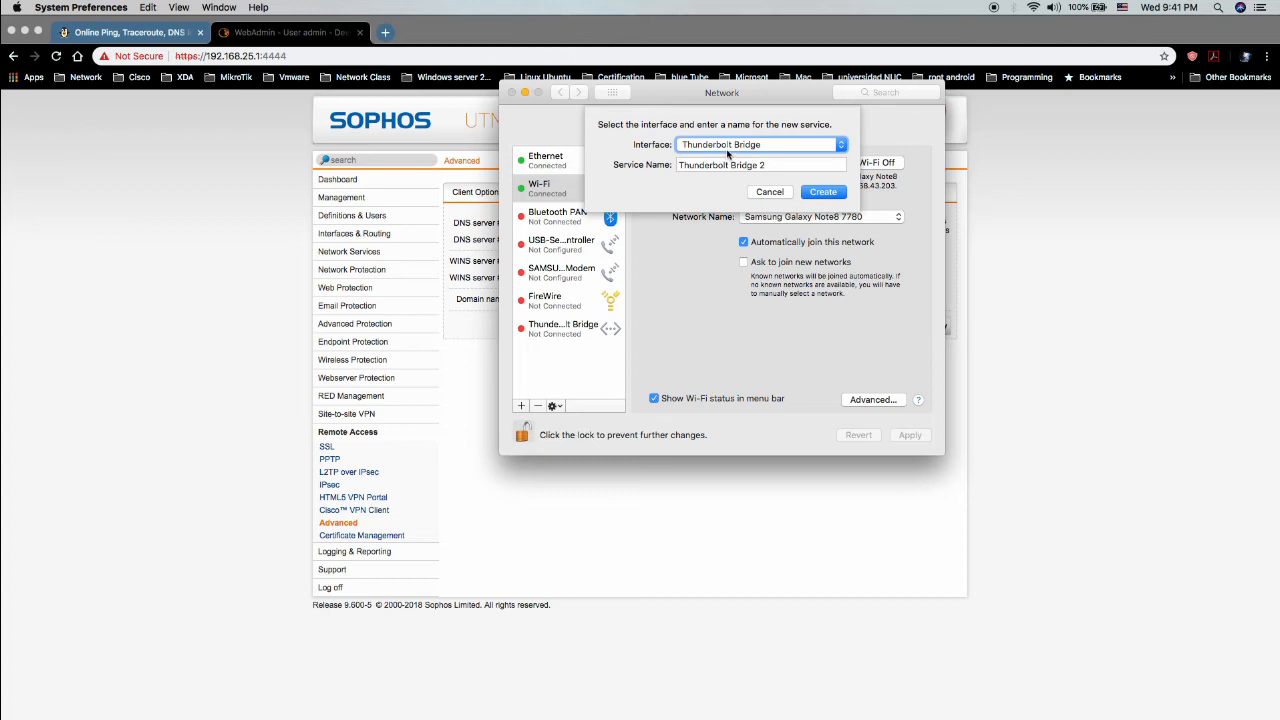
pyautogui.click(727, 148)
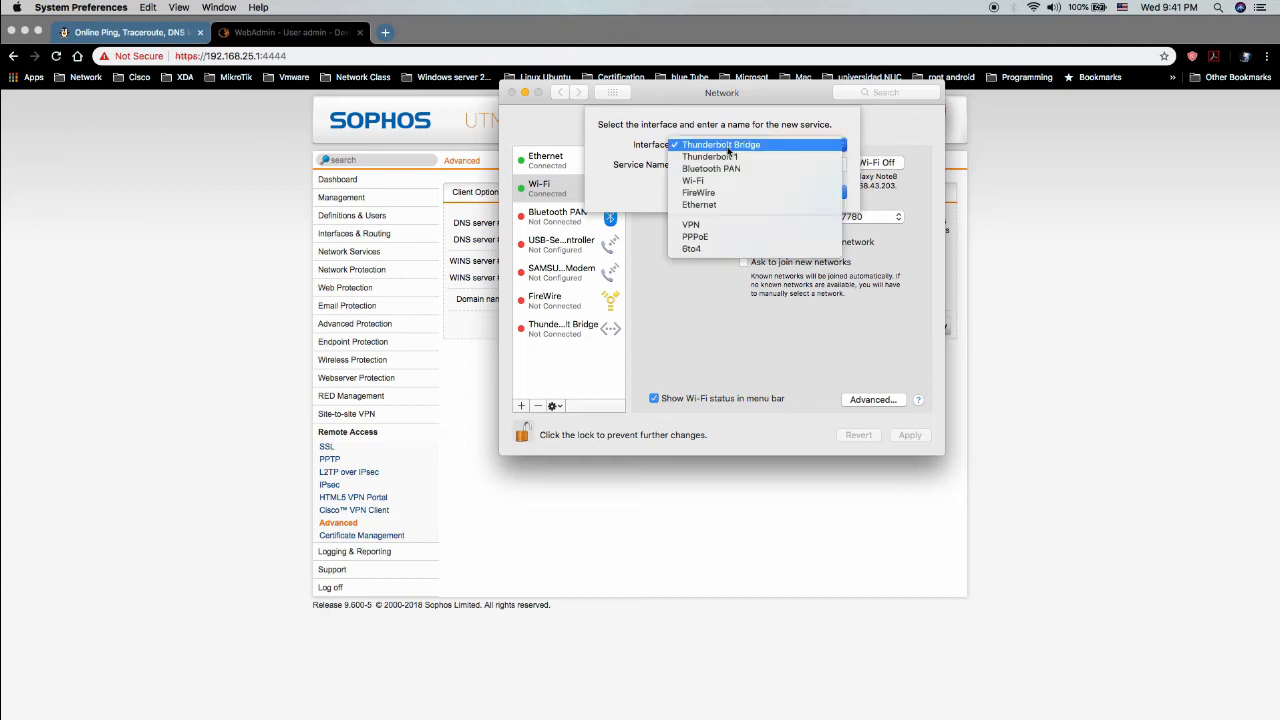
pyautogui.click(695, 225)
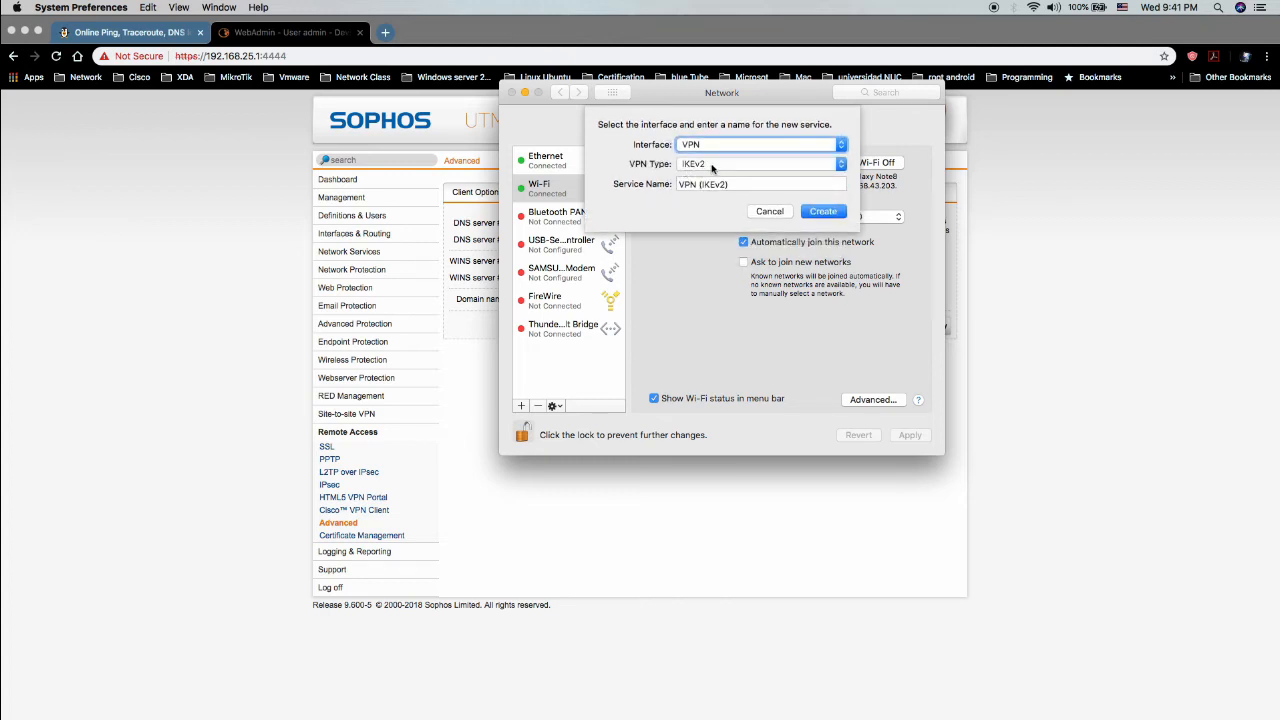
pyautogui.click(714, 166)
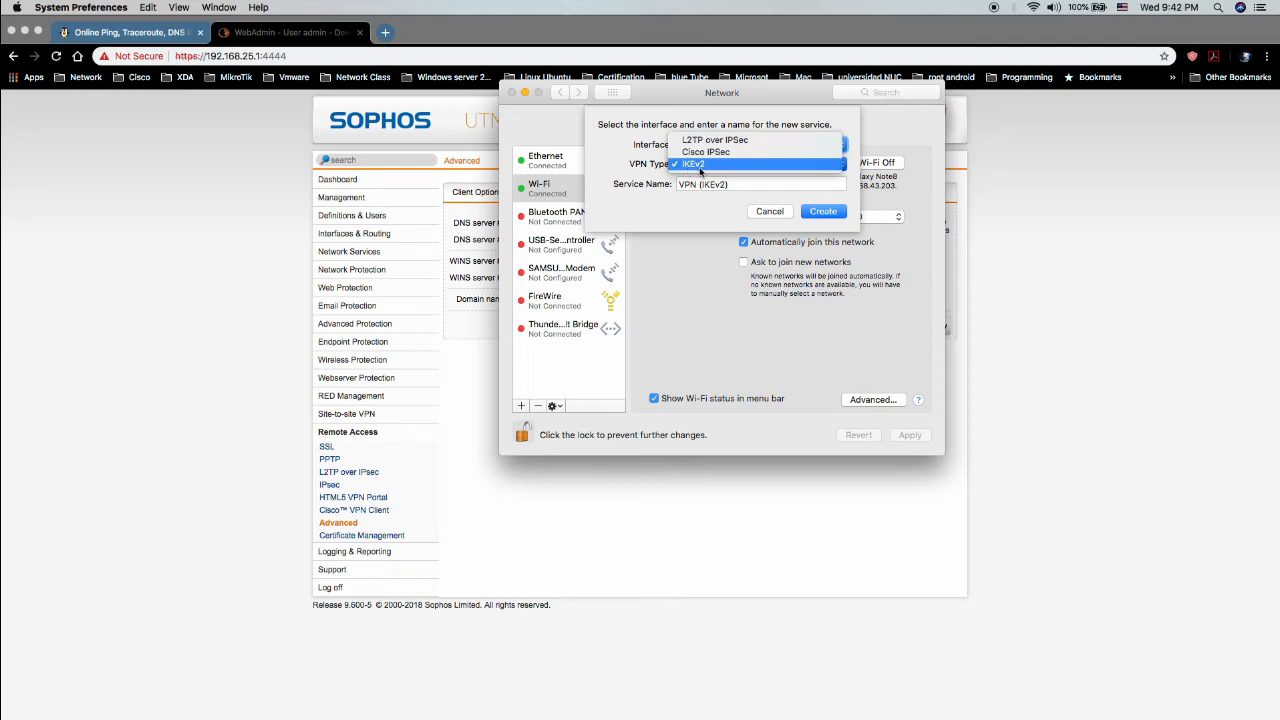
pyautogui.click(716, 140)
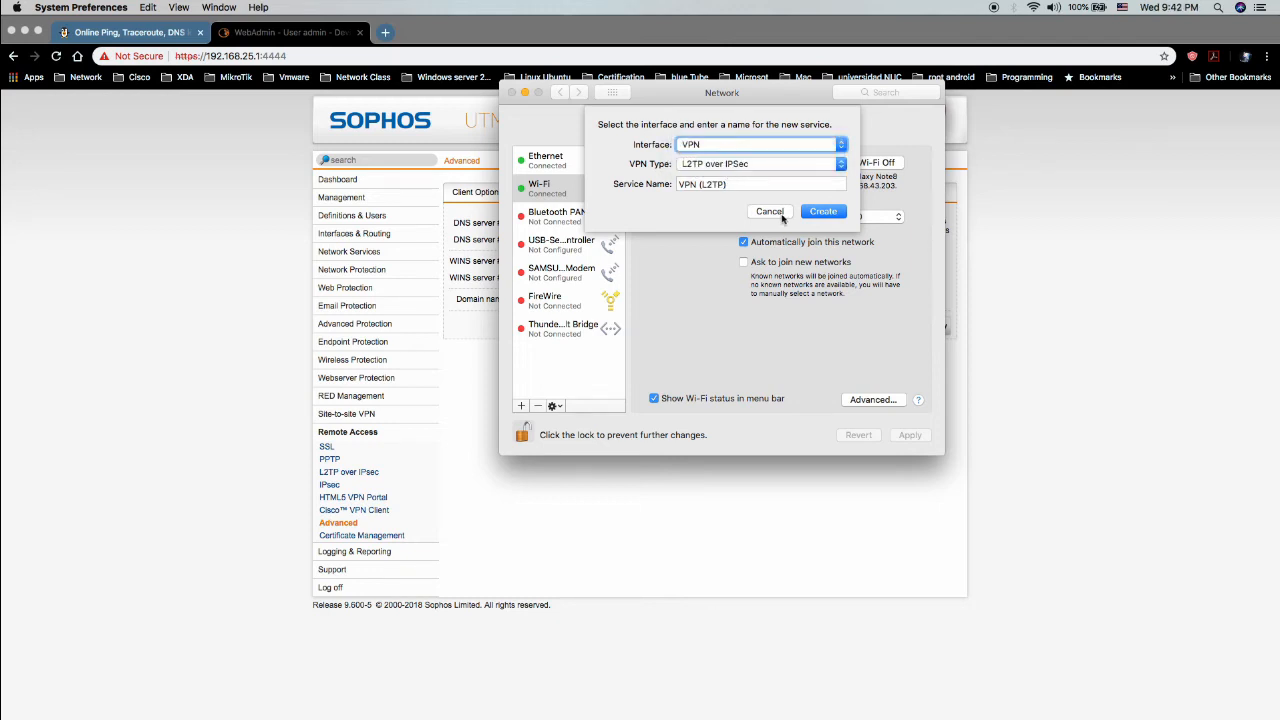
pyautogui.click(823, 212)
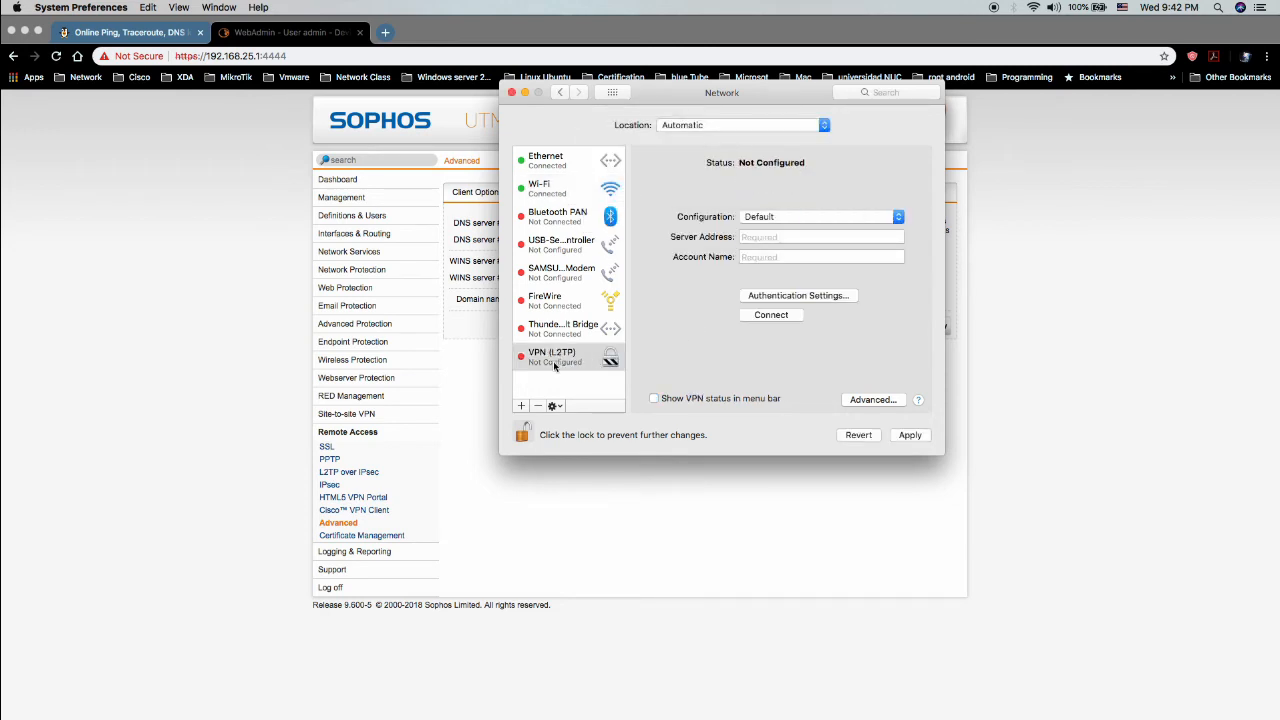
pyautogui.click(555, 361)
pyautogui.click(779, 236)
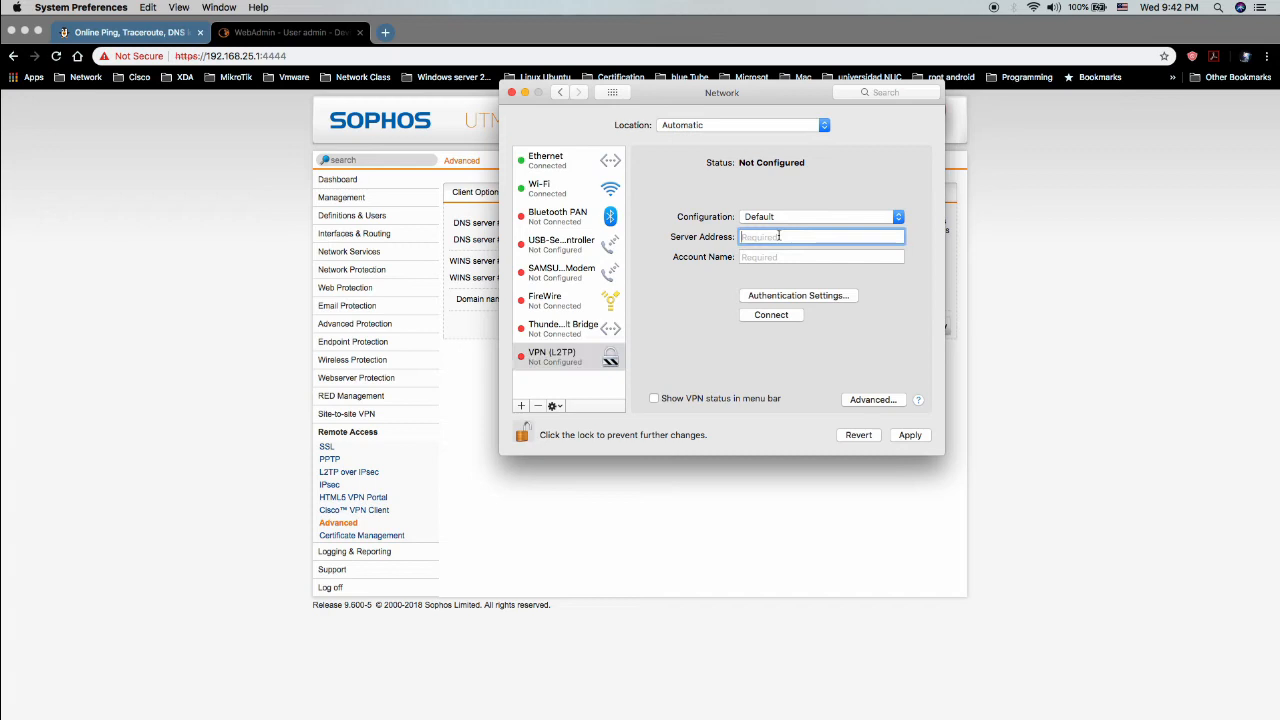
pyautogui.press('super+v')
pyautogui.click(790, 257)
pyautogui.write('e')
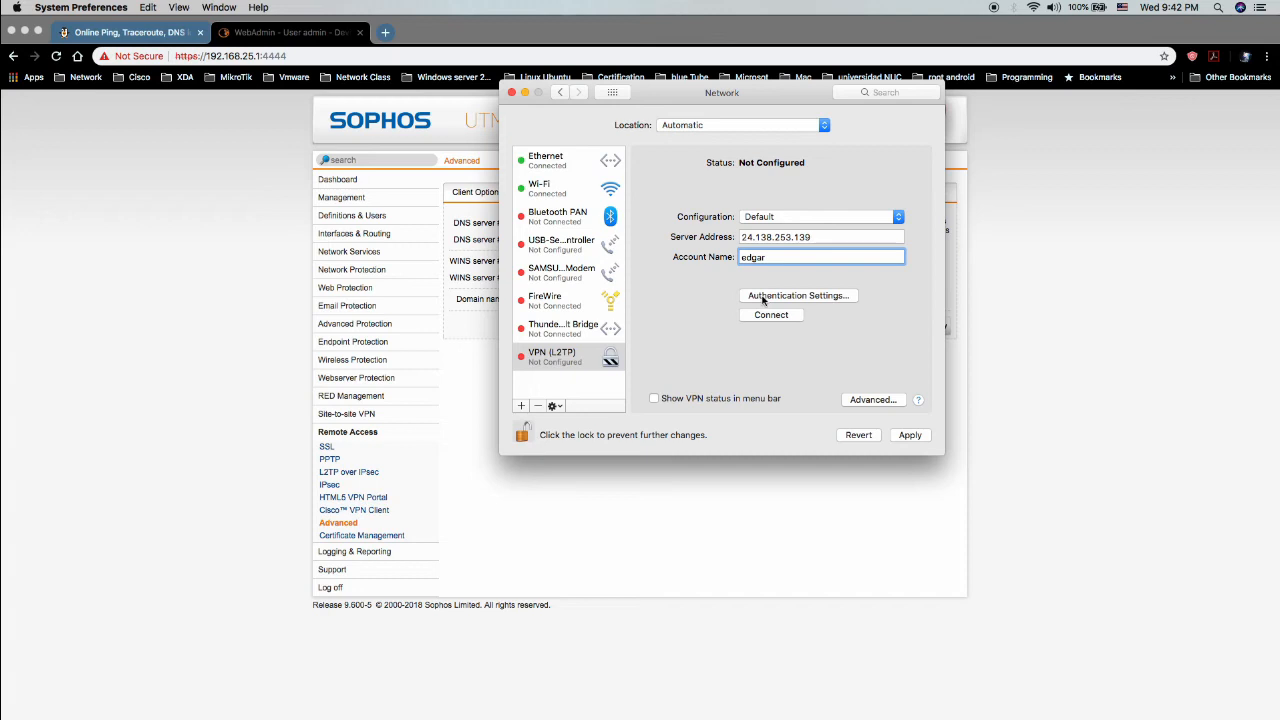
# Enter the user password and the machine shared secret in the VPN's authentication settings and confirm them.
pyautogui.click(763, 296)
pyautogui.click(738, 142)
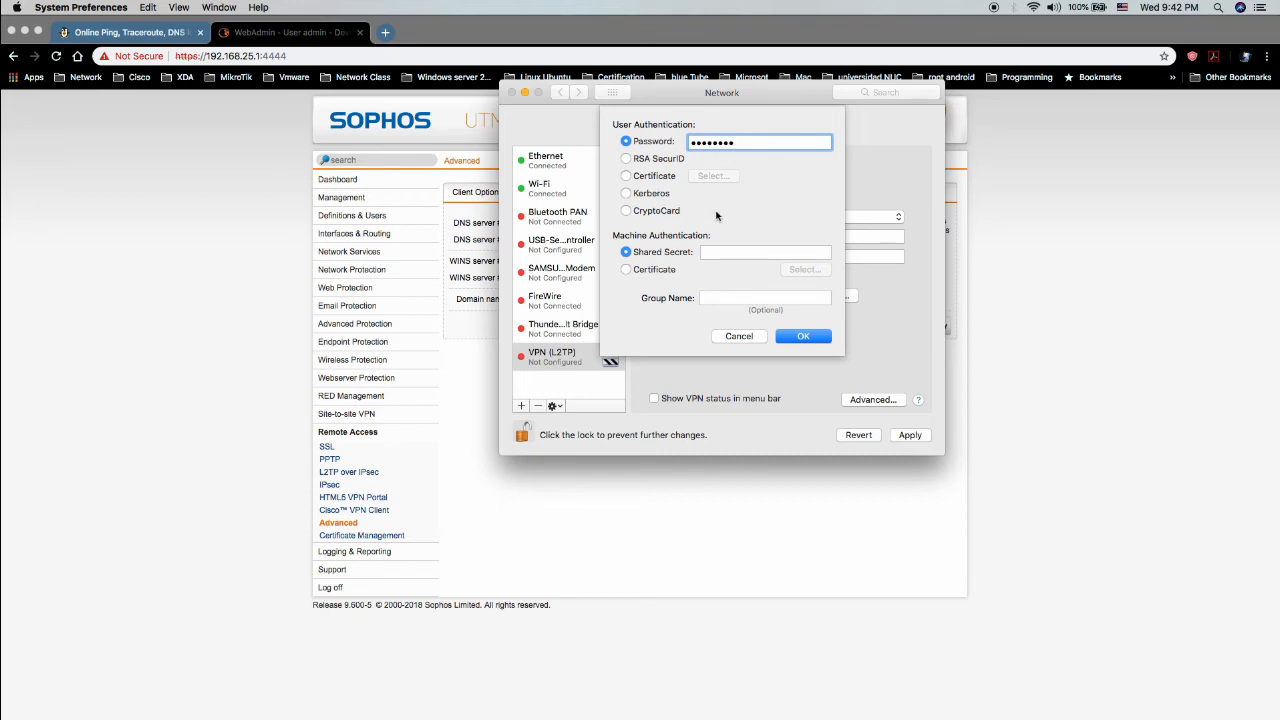
pyautogui.click(718, 251)
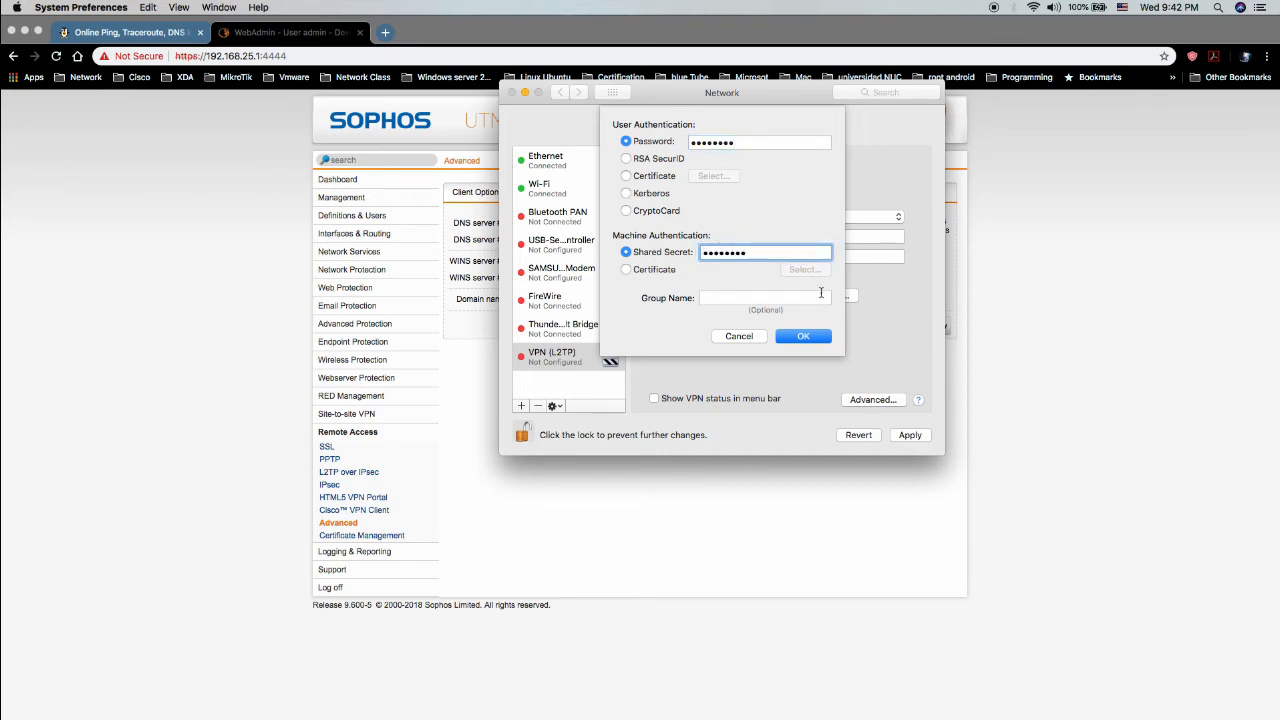
pyautogui.click(804, 339)
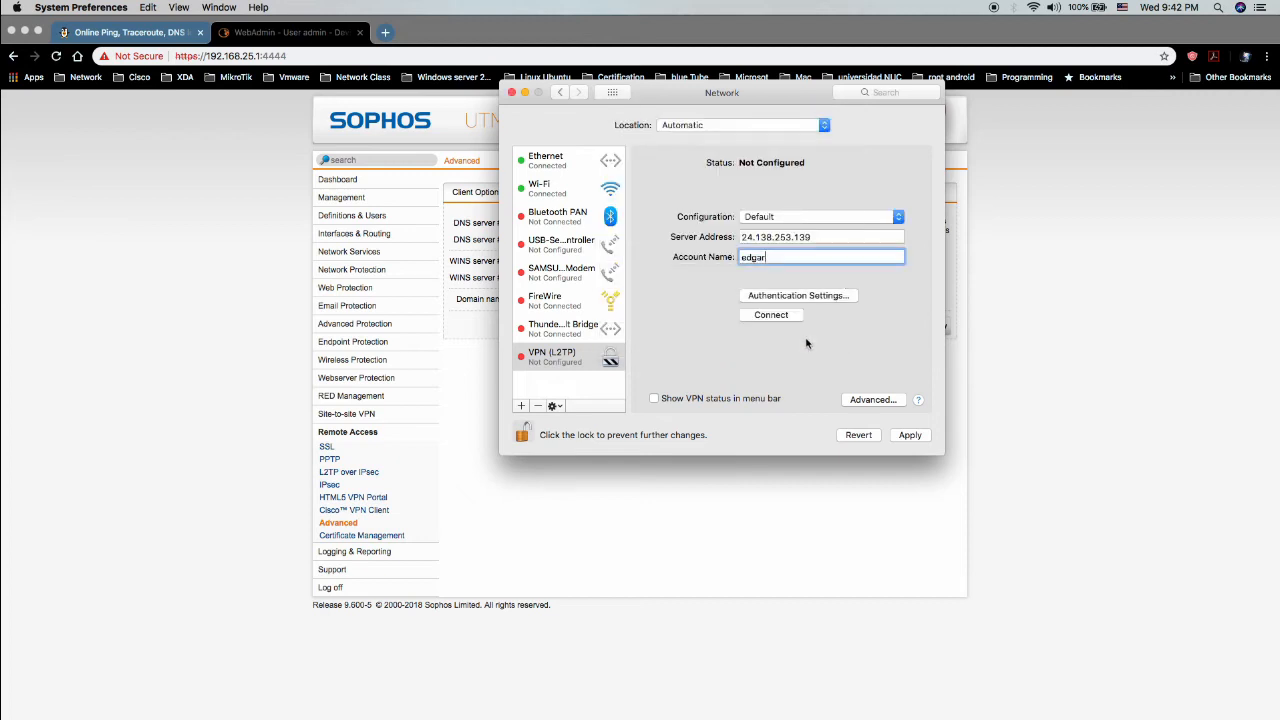
# Enable showing the VPN status in the menu bar and apply the VPN (L2TP) service settings.
pyautogui.click(655, 400)
pyautogui.click(902, 436)
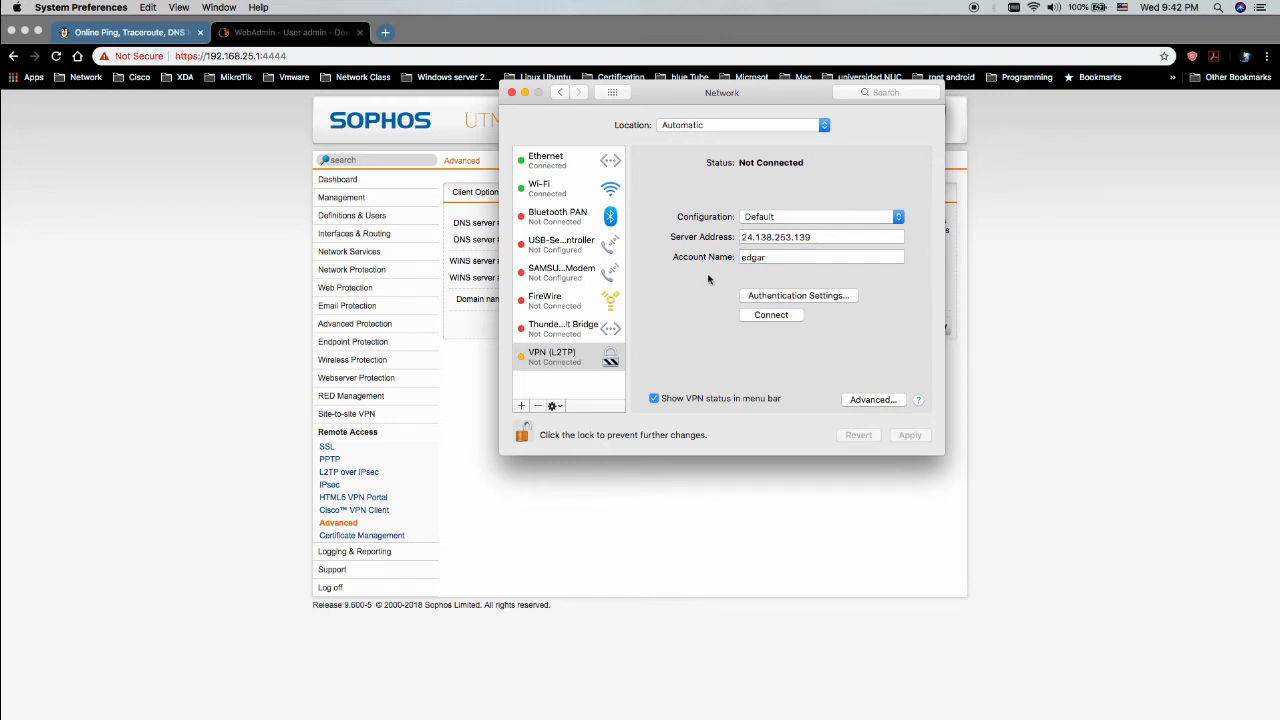
# Check the Ethernet and Wi-Fi services, and test the internet connection by pinging google.com from Terminal, clearing the output when done.
pyautogui.click(553, 158)
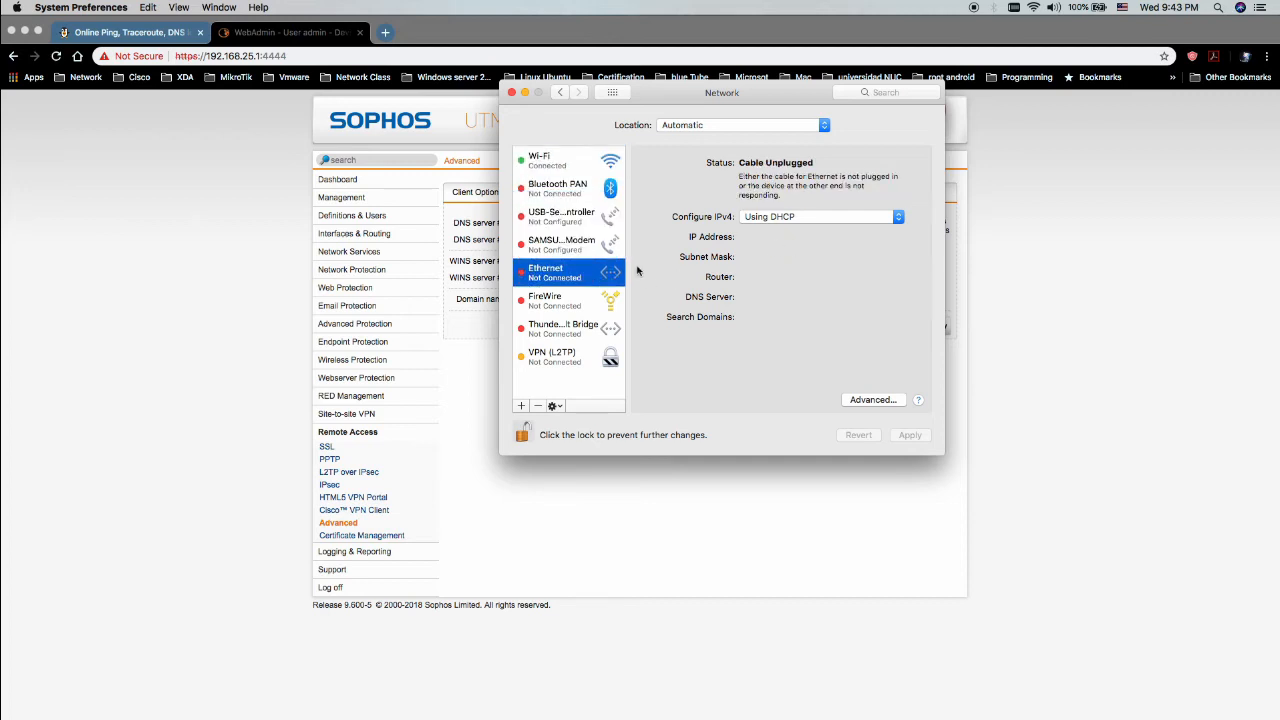
pyautogui.click(562, 161)
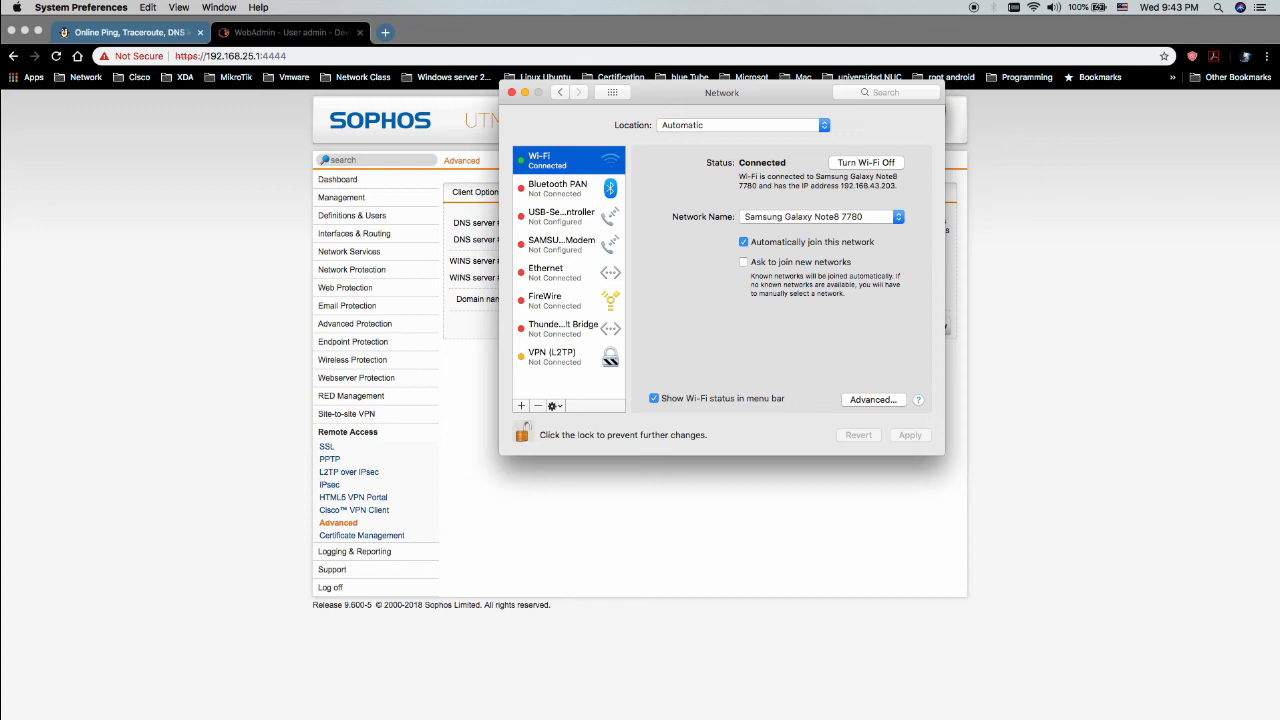
pyautogui.click(3, 408)
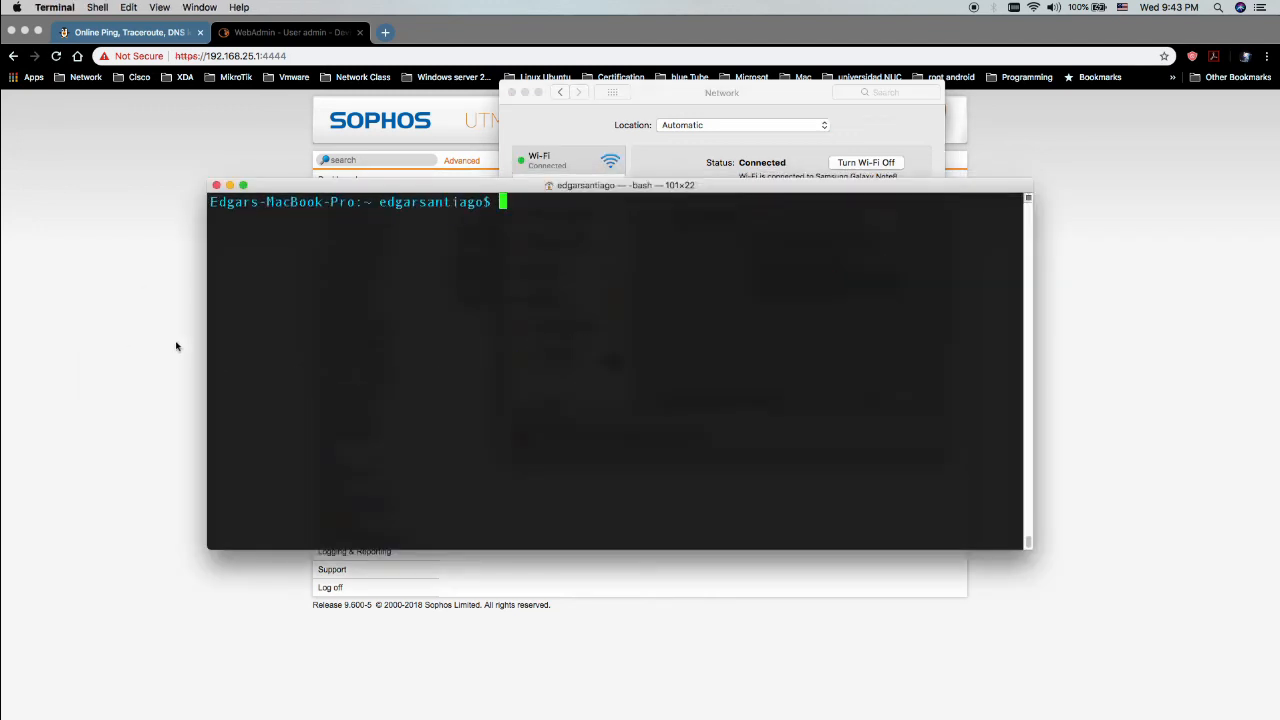
pyautogui.write('ping google.com')
pyautogui.press('Return')
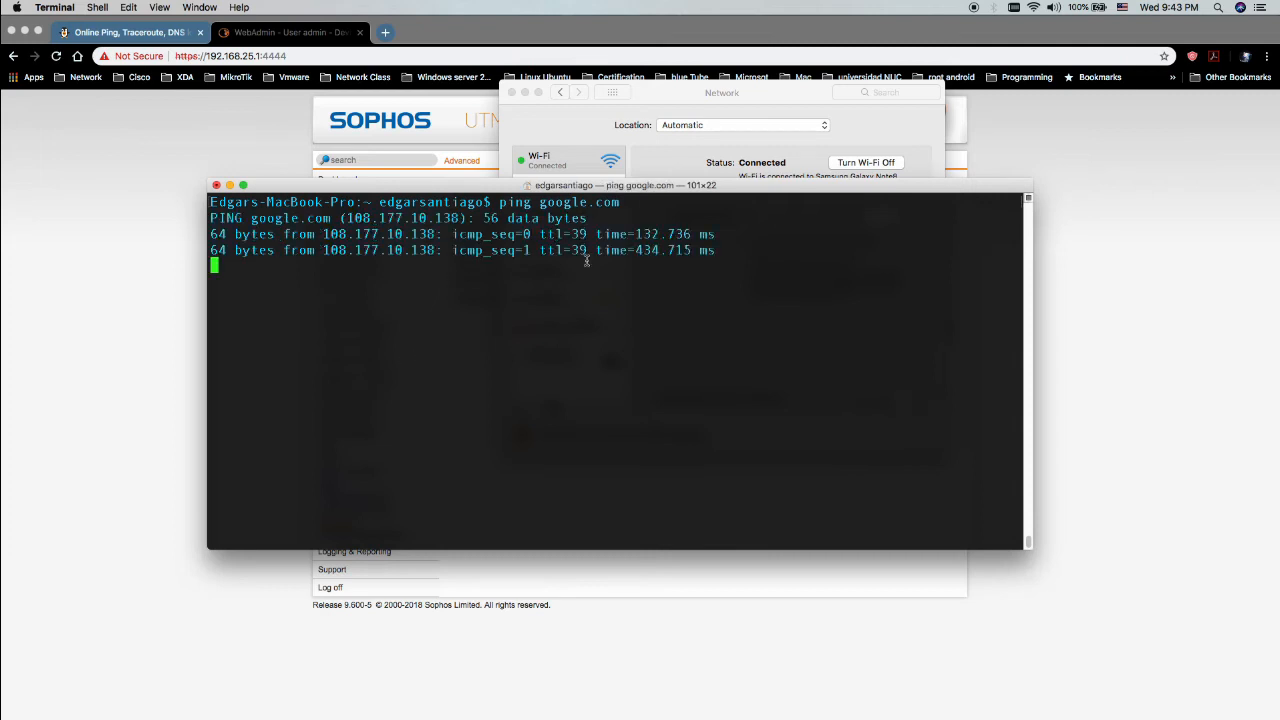
pyautogui.hotkey('ctrl', 'c')
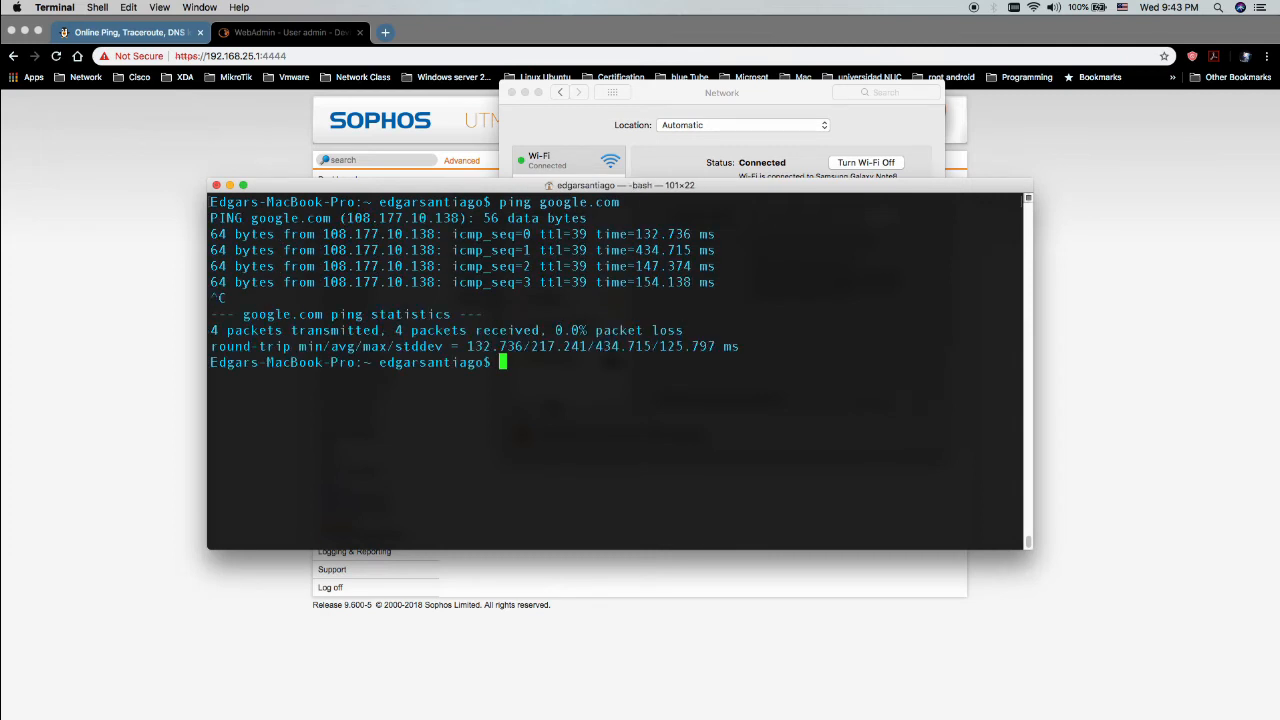
pyautogui.write('clear')
pyautogui.press('Return')
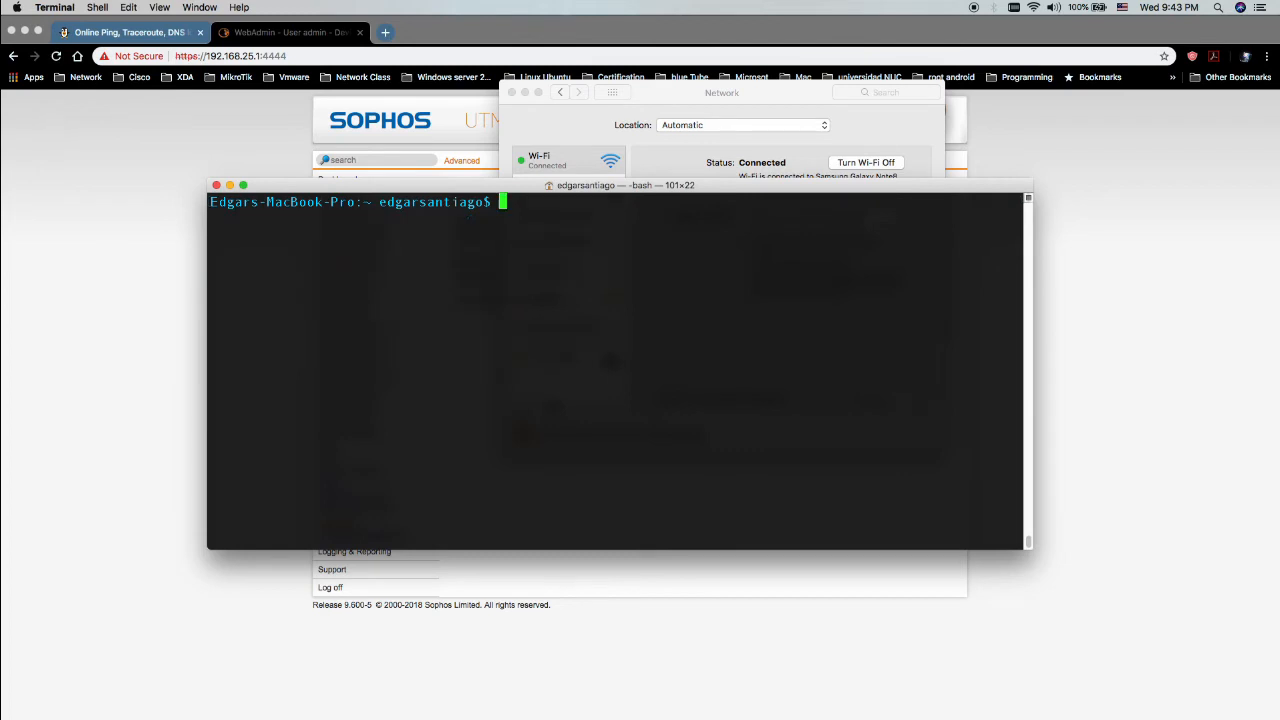
pyautogui.click(230, 186)
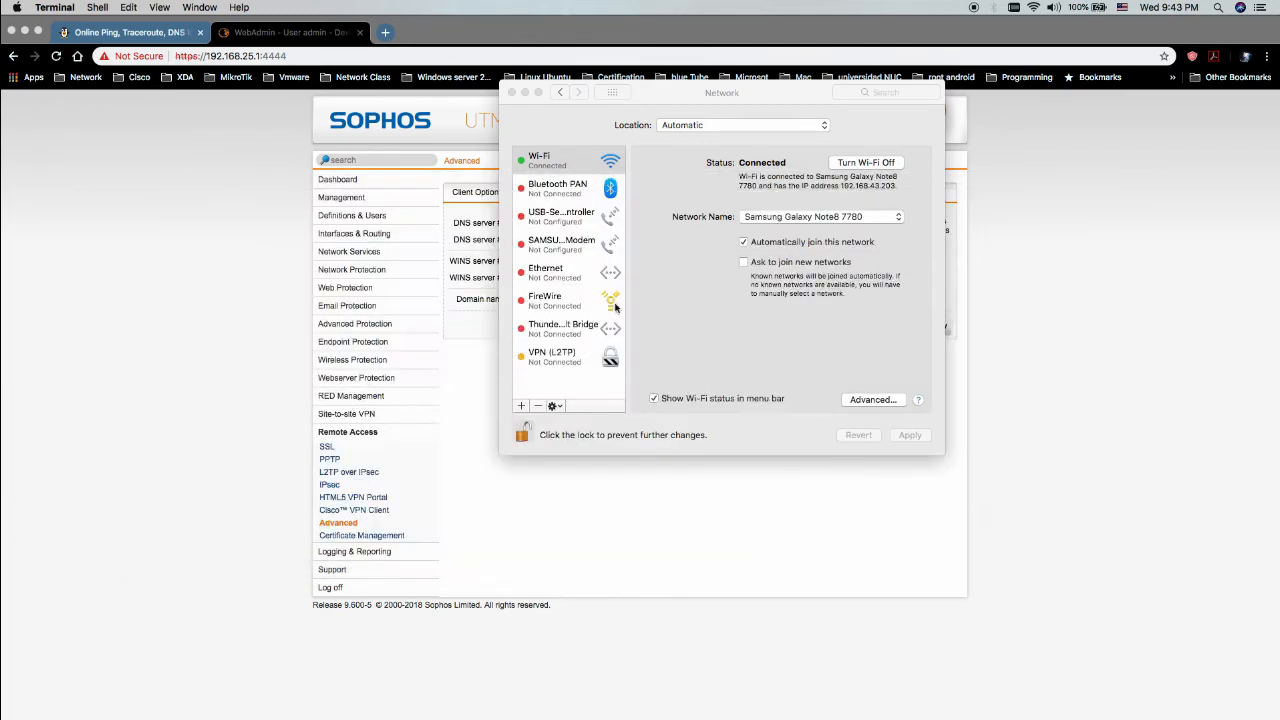
# Connect the VPN (L2TP) service and clear the browser window away from behind the Network preferences.
pyautogui.click(550, 352)
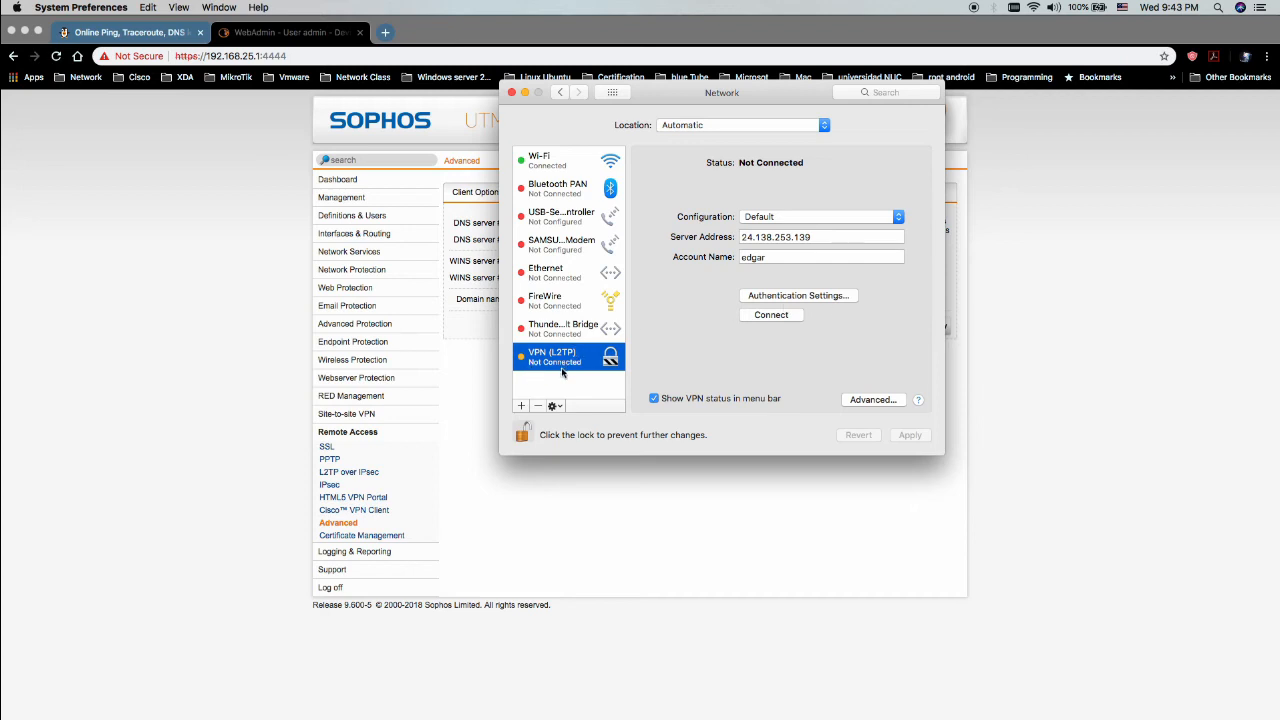
pyautogui.click(765, 318)
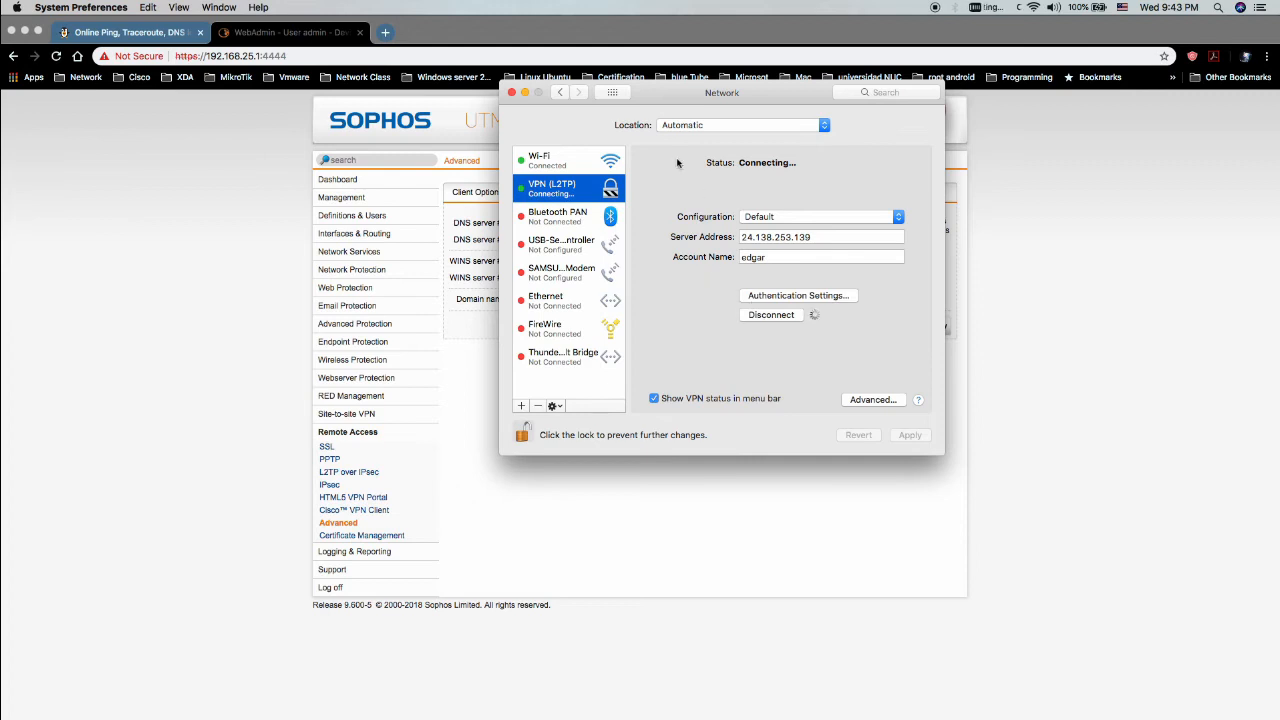
pyautogui.click(25, 31)
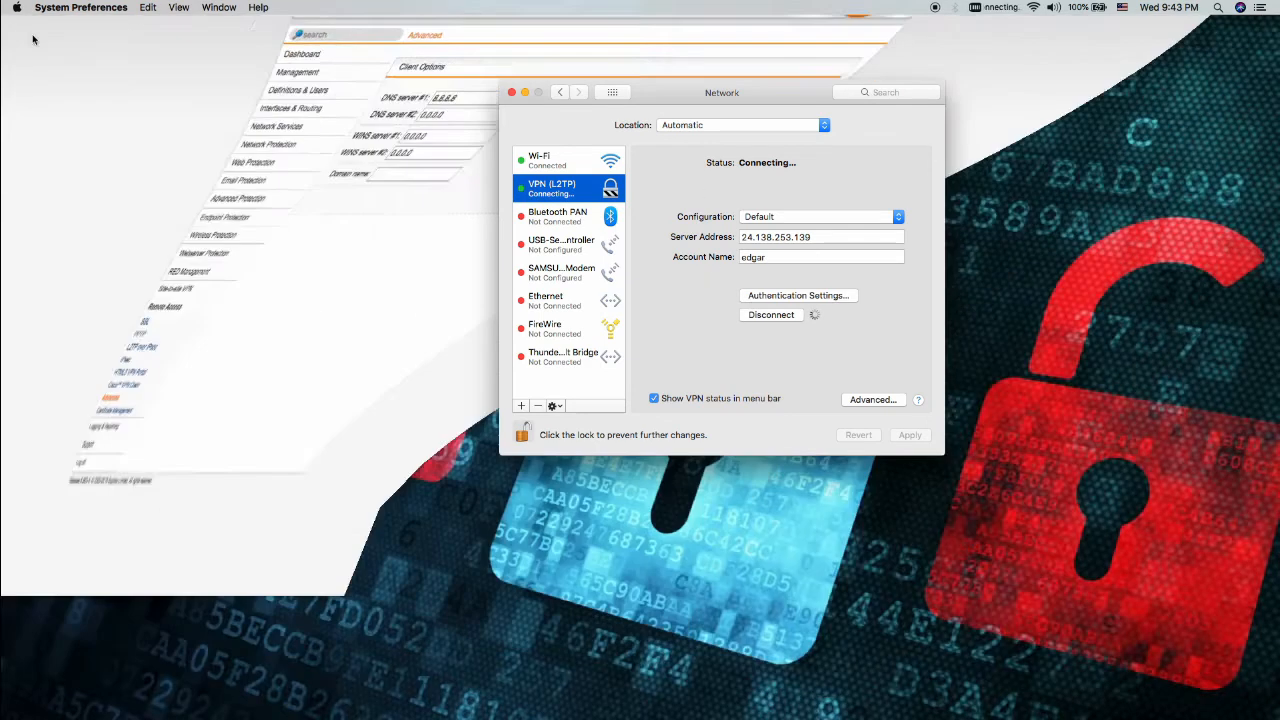
pyautogui.moveTo(713, 100); pyautogui.dragTo(512, 69)
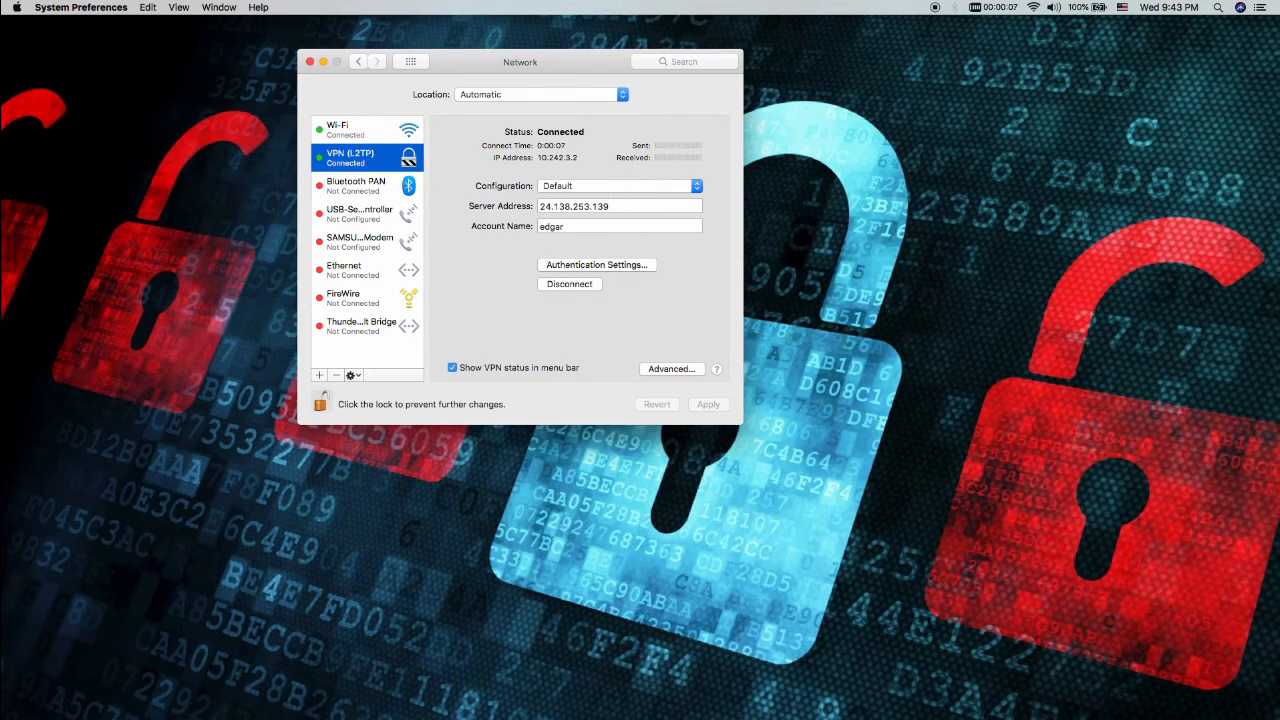
# Bring up Terminal, narrow its window to 80 columns, and arrange it side by side with the Network preferences.
pyautogui.click(3, 480)
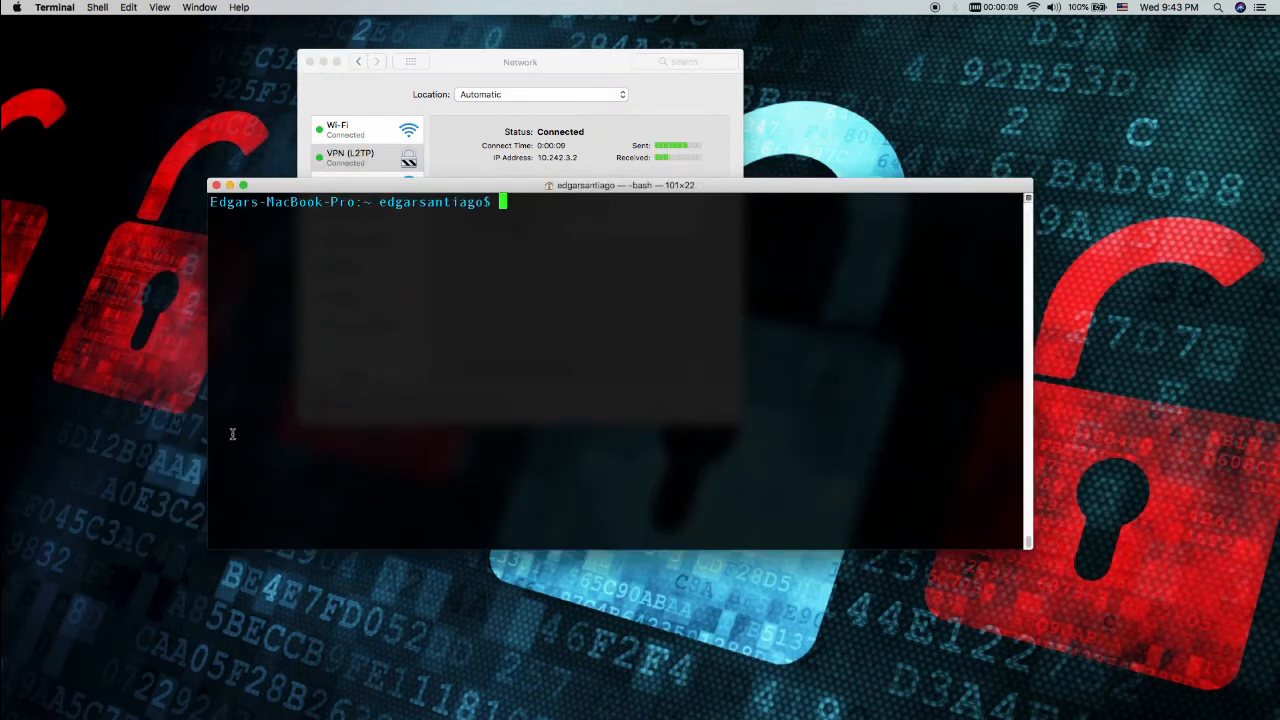
pyautogui.moveTo(545, 185); pyautogui.dragTo(755, 169)
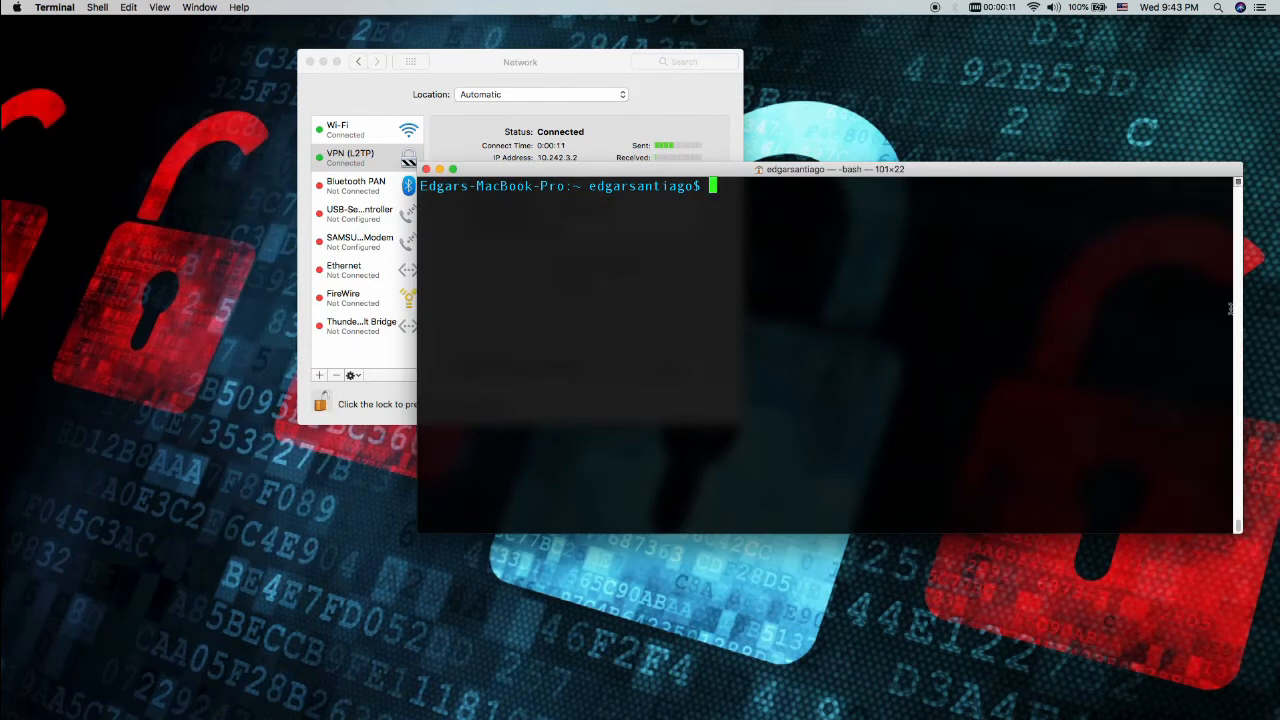
pyautogui.moveTo(1243, 310); pyautogui.dragTo(1072, 312)
pyautogui.moveTo(564, 71); pyautogui.dragTo(350, 61)
pyautogui.moveTo(748, 175); pyautogui.dragTo(881, 77)
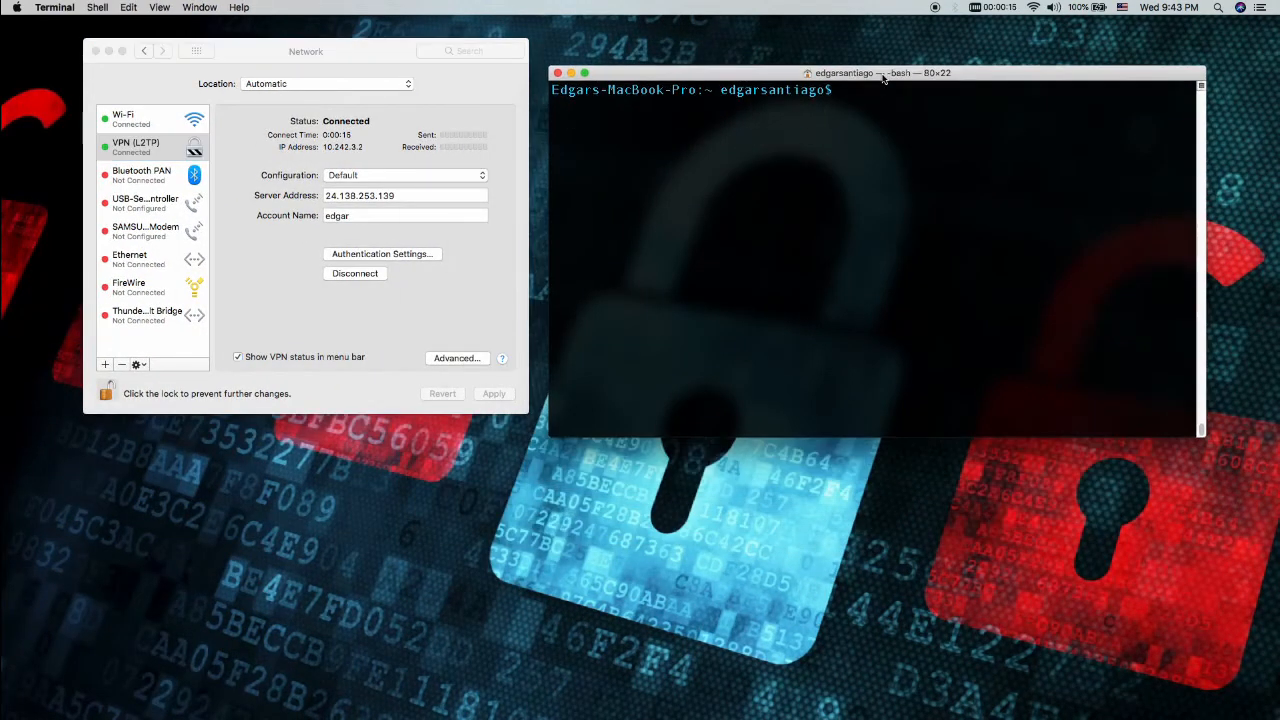
# Ping google.com over the VPN and compare the Wi-Fi and VPN (L2TP) connection details while it runs.
pyautogui.write('ping goog')
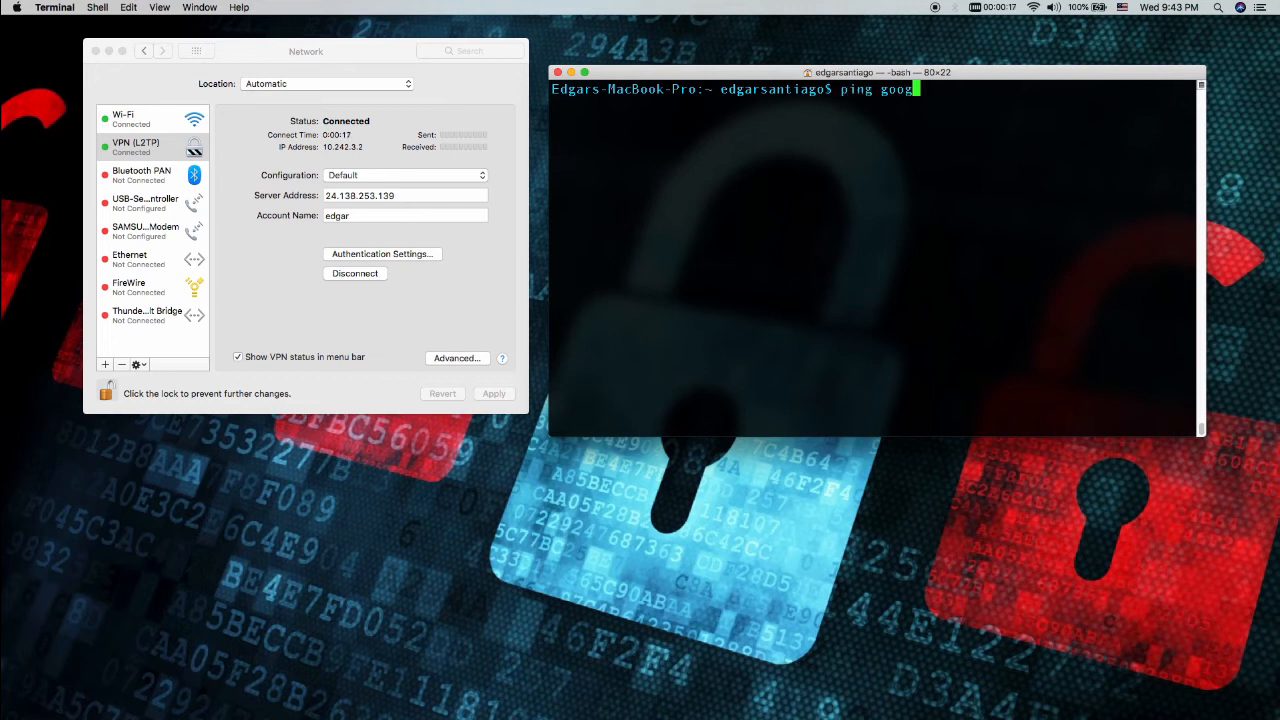
pyautogui.write('le.com')
pyautogui.press('Return')
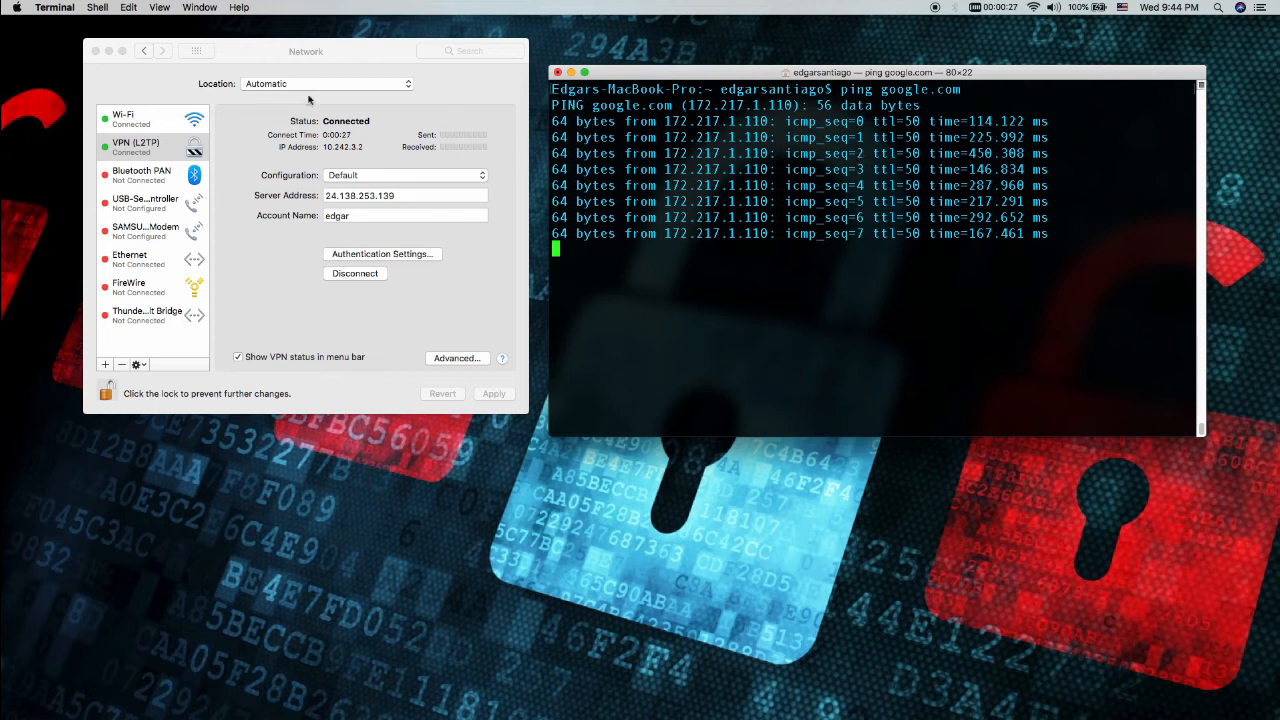
pyautogui.click(149, 116)
pyautogui.click(144, 121)
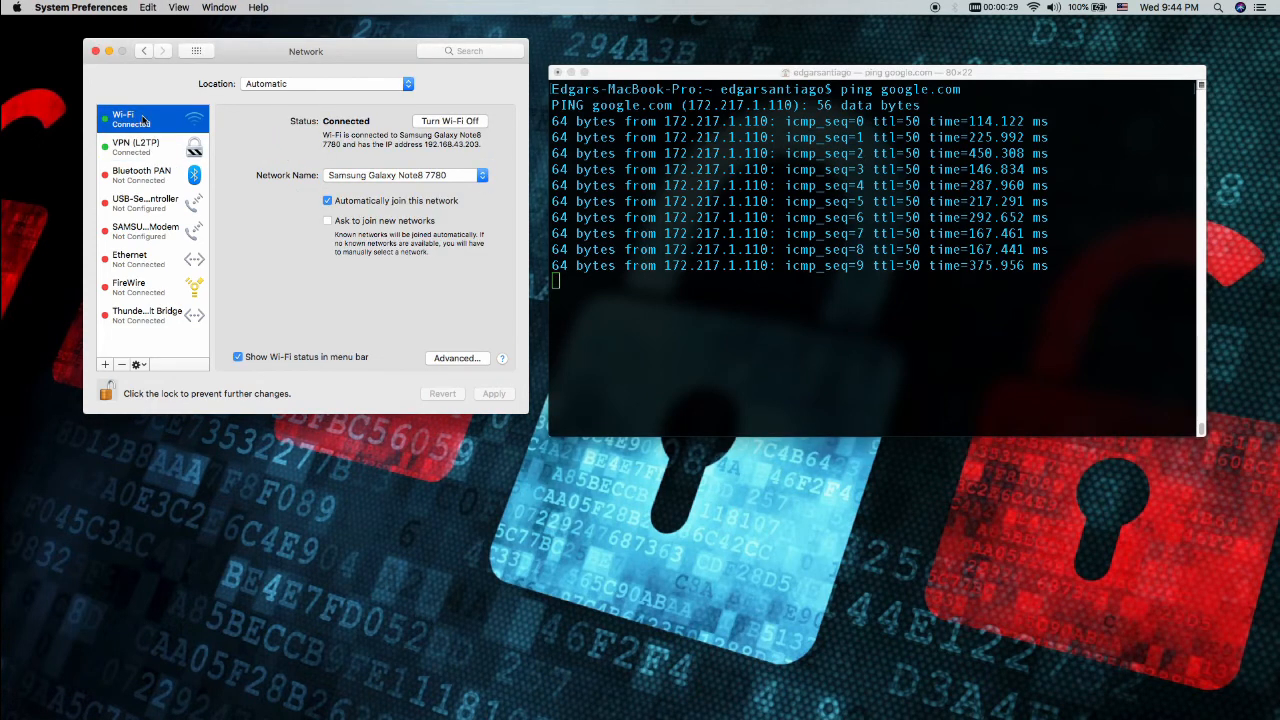
pyautogui.click(133, 146)
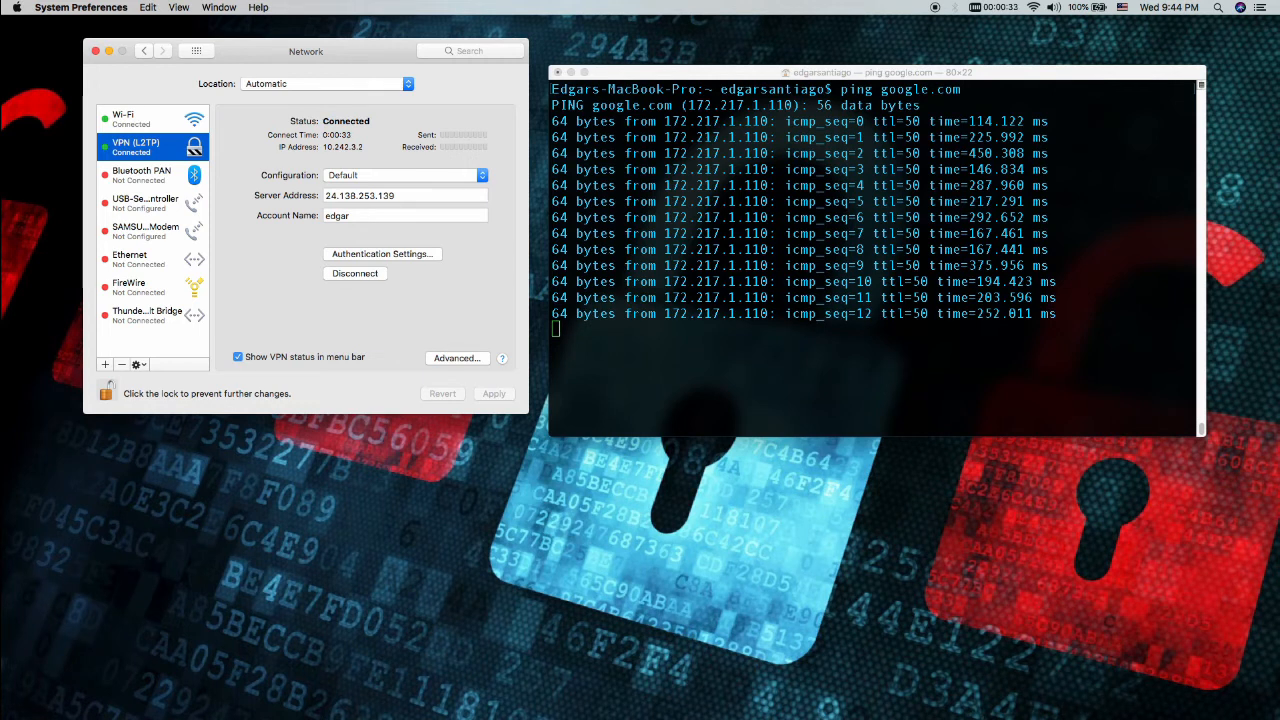
# Launch Wireshark, move the Terminal aside, and inspect the address of the ppp0 capture interface.
pyautogui.press('super+Tab')
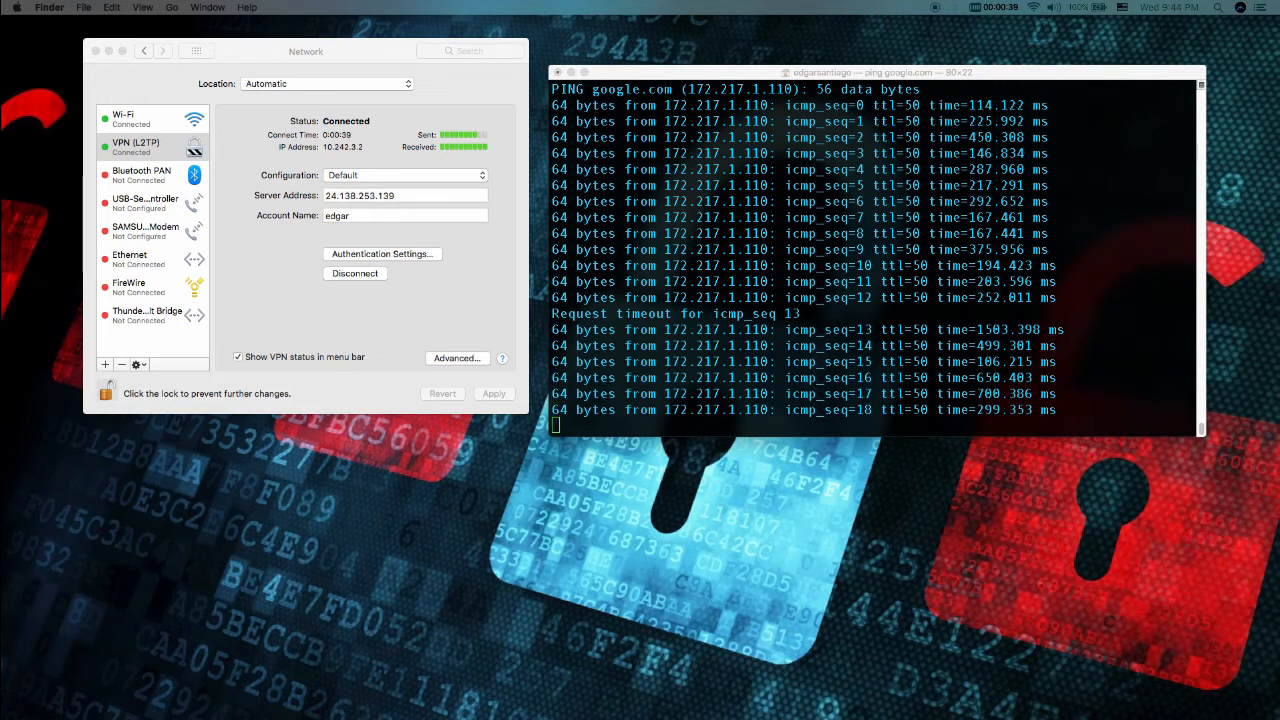
pyautogui.click(742, 217)
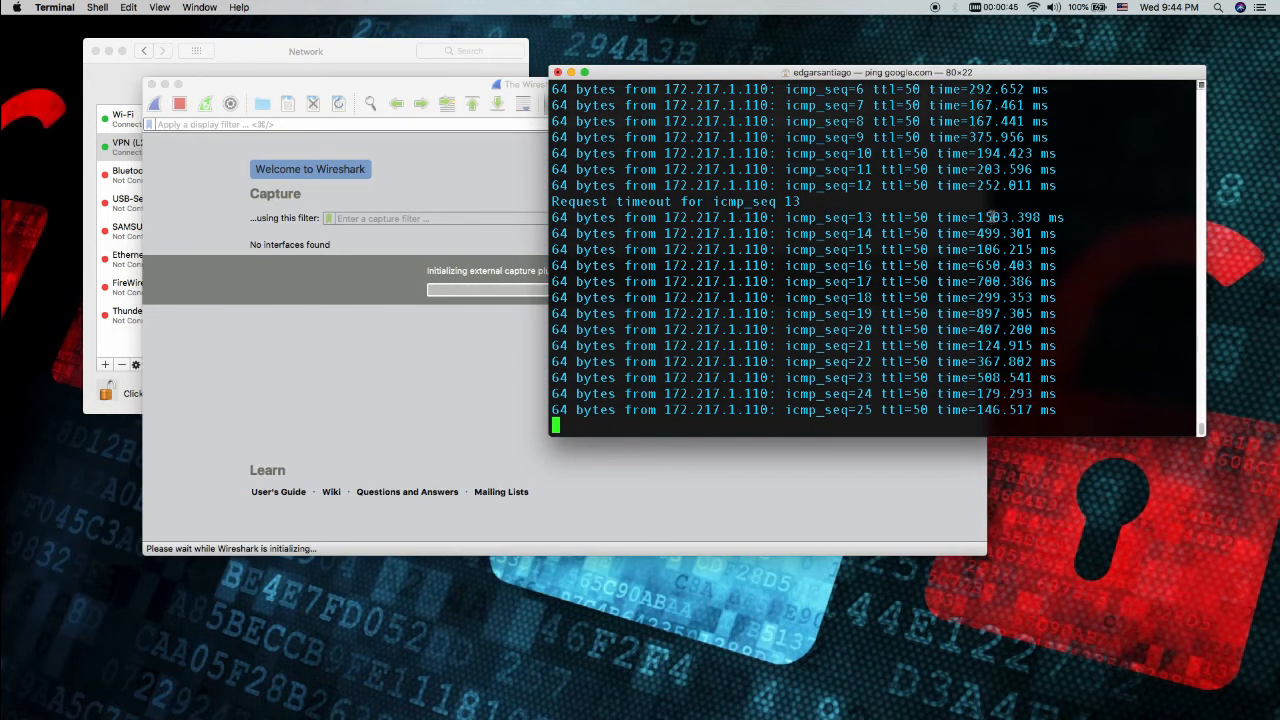
pyautogui.moveTo(981, 201); pyautogui.dragTo(1002, 199)
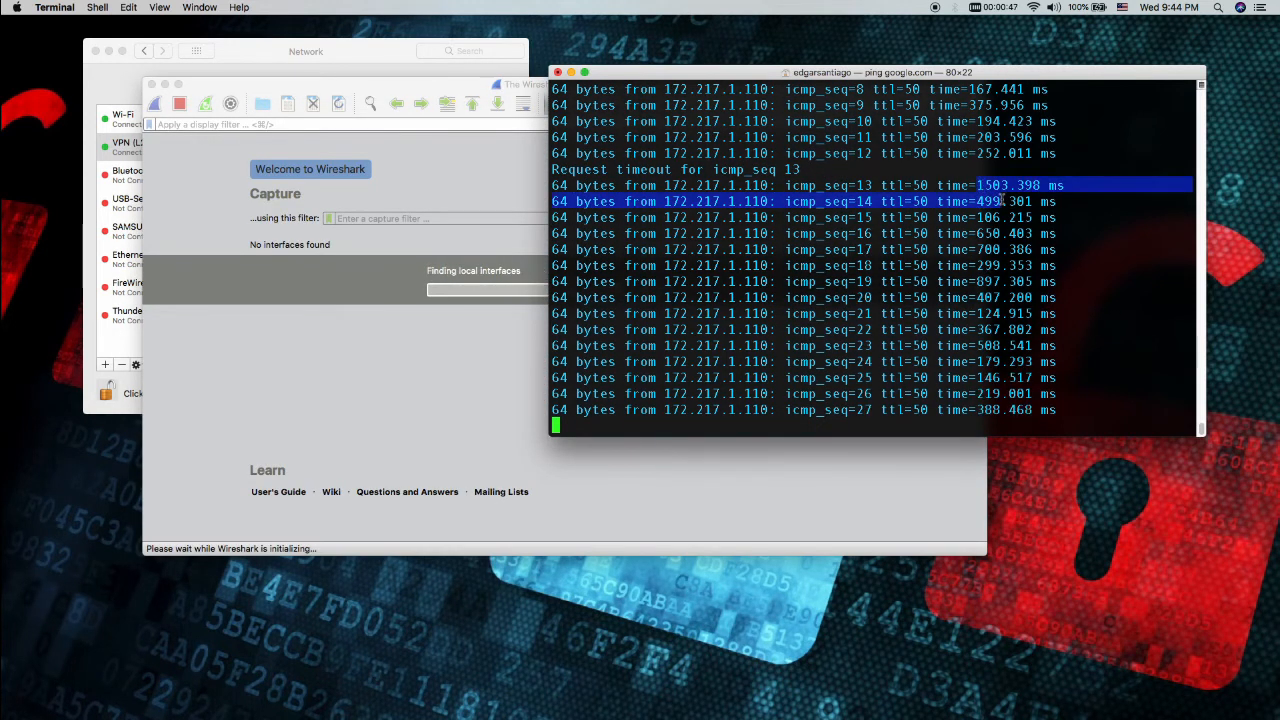
pyautogui.click(987, 221)
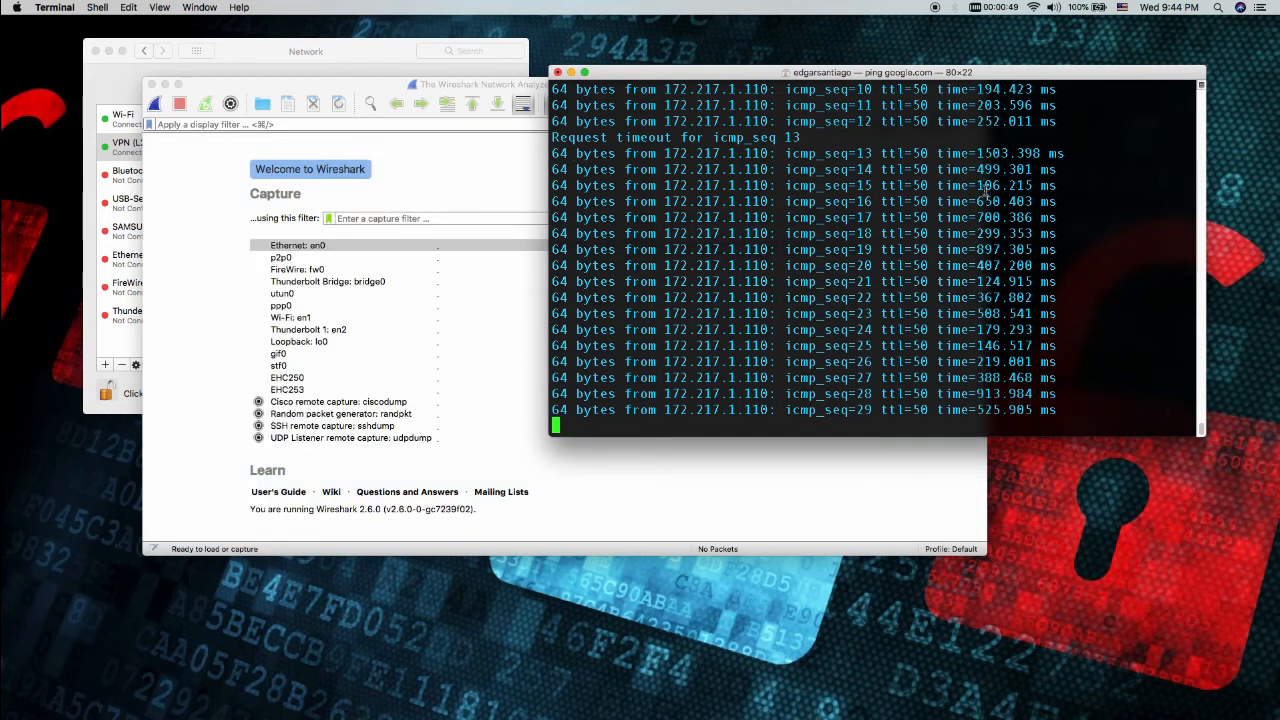
pyautogui.moveTo(812, 78); pyautogui.dragTo(886, 90)
pyautogui.moveTo(375, 86)
pyautogui.mouseDown()
pyautogui.moveTo(349, 65)
pyautogui.moveTo(366, 63)
pyautogui.mouseUp()
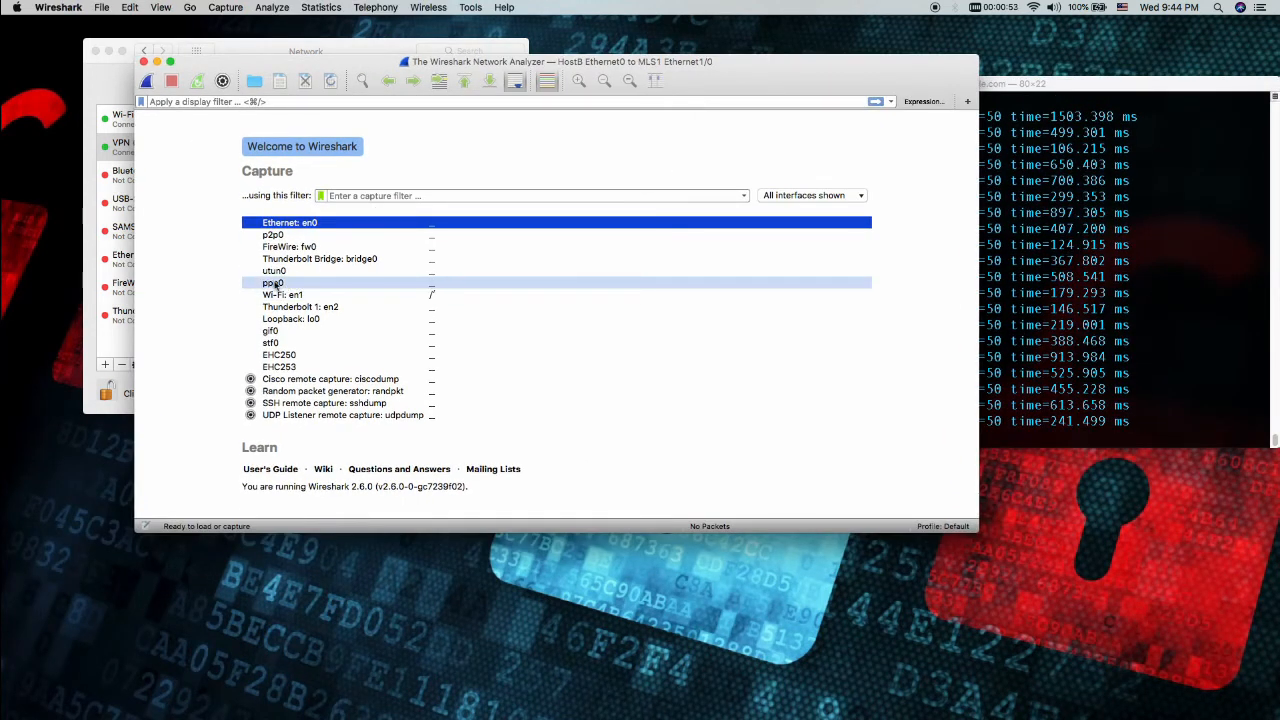
pyautogui.moveTo(284, 291)
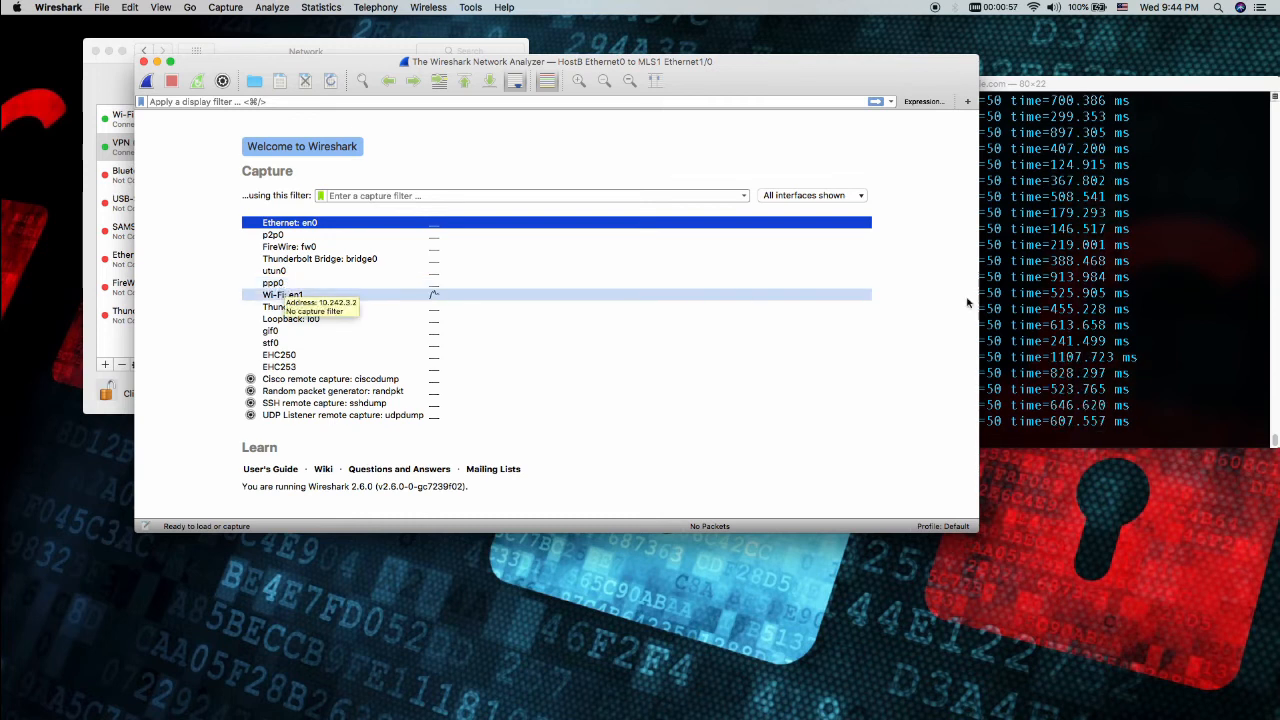
# Stop the running ping in Terminal and clear the screen.
pyautogui.click(849, 292)
pyautogui.hotkey('ctrl', 'c')
pyautogui.press('Return')
pyautogui.write('lear')
pyautogui.press('Return')
pyautogui.write('clear')
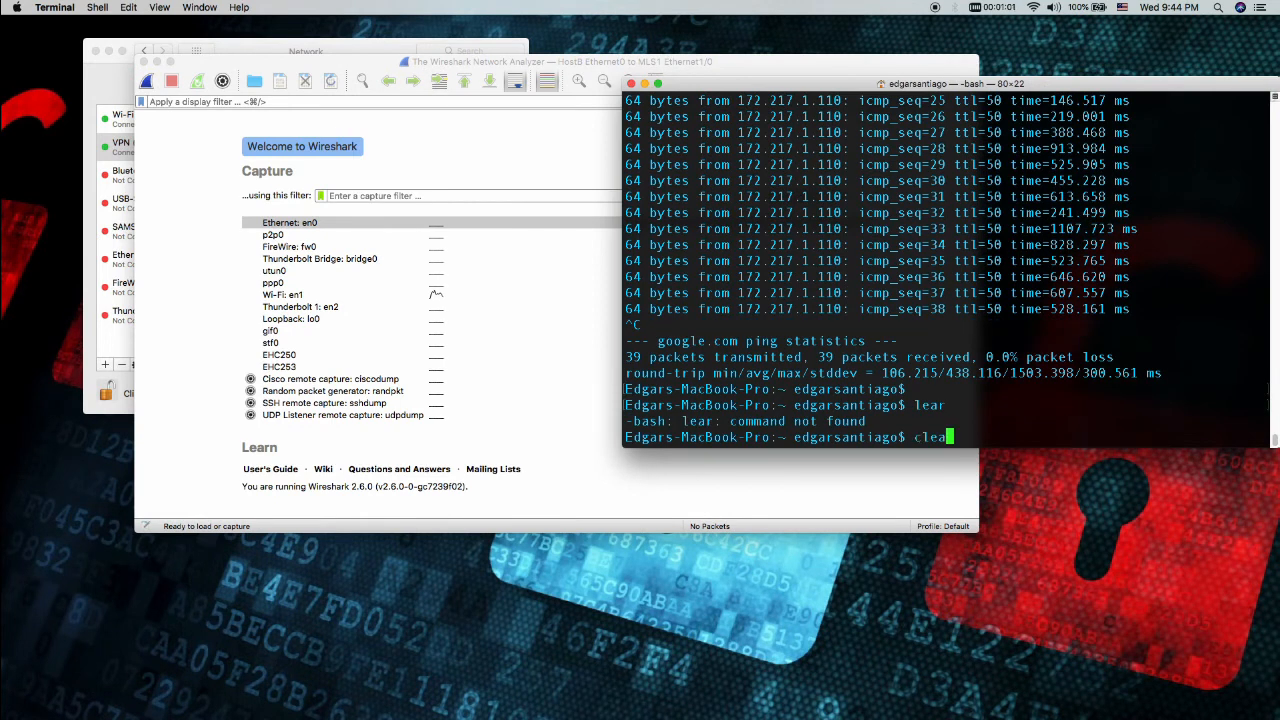
pyautogui.press('Return')
# List the network interfaces with ifconfig and examine the ppp0 entry and its inet address.
pyautogui.write('ifoonfig')
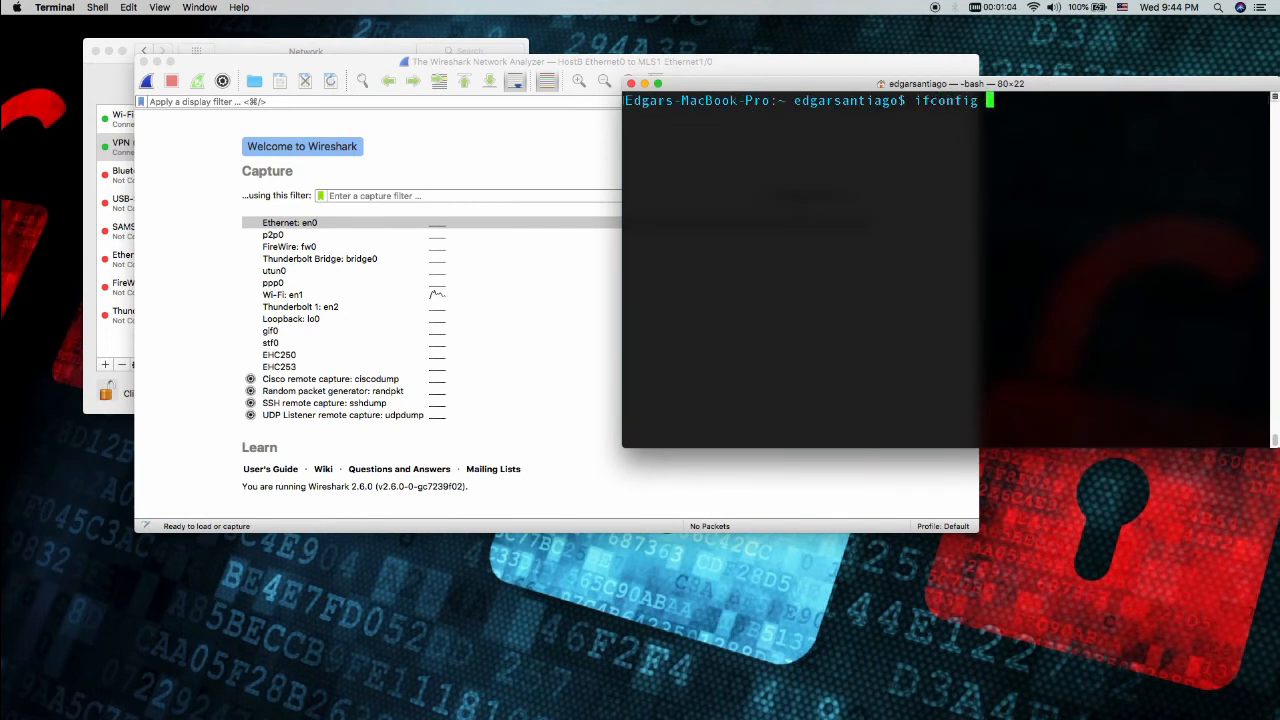
pyautogui.press('Return')
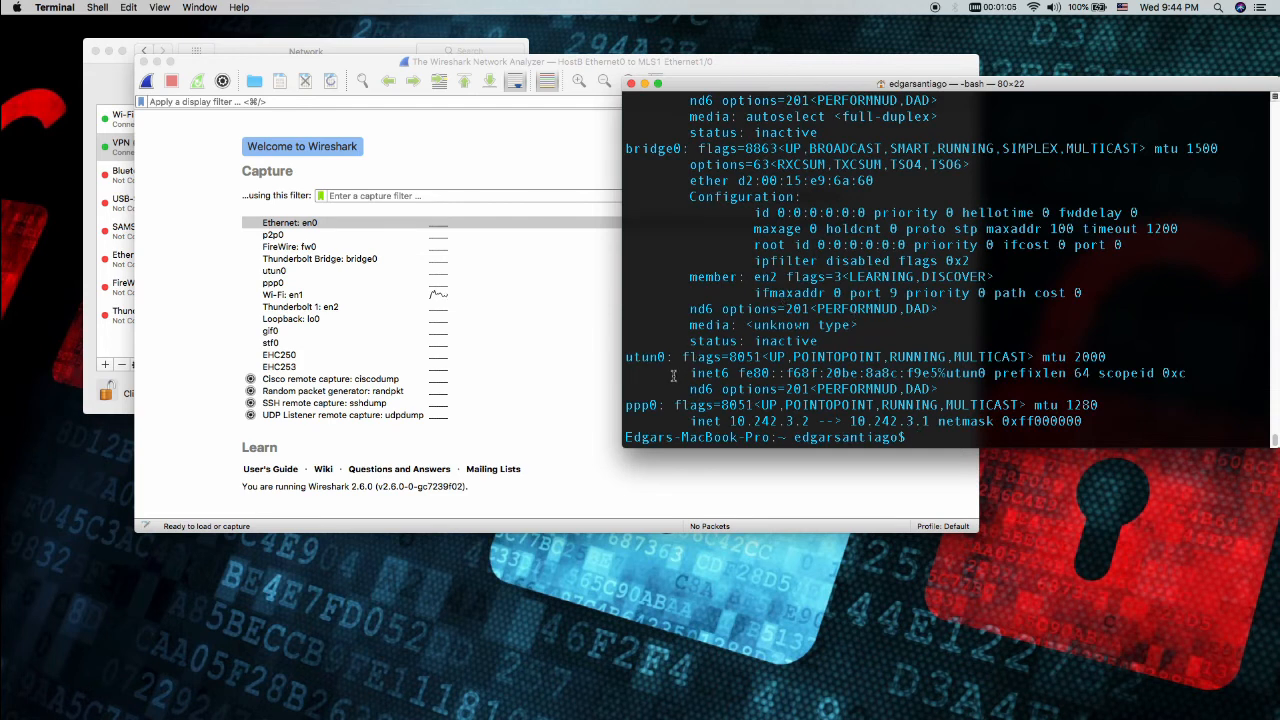
pyautogui.moveTo(628, 408); pyautogui.dragTo(724, 409)
pyautogui.click(788, 403)
pyautogui.moveTo(729, 421); pyautogui.dragTo(812, 421)
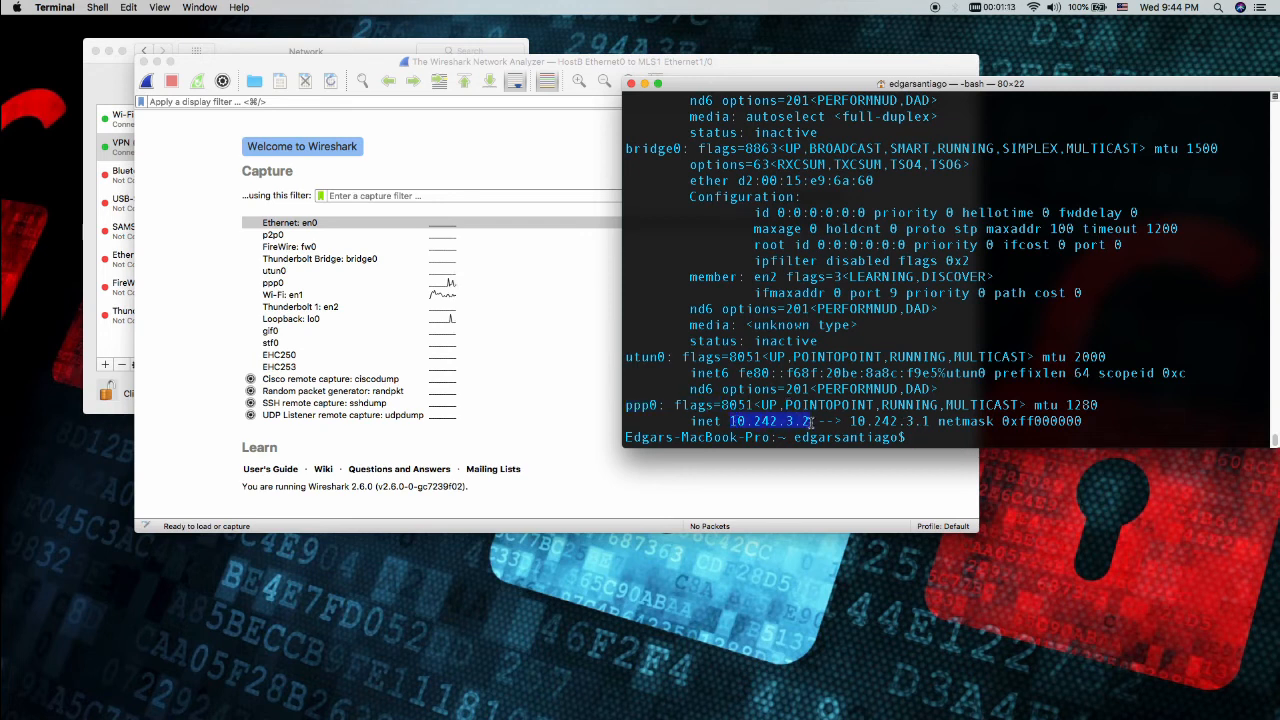
# Reopen the Network preferences from the VPN status, check the VPN's IP address against ppp0, and minimize the window.
pyautogui.click(976, 8)
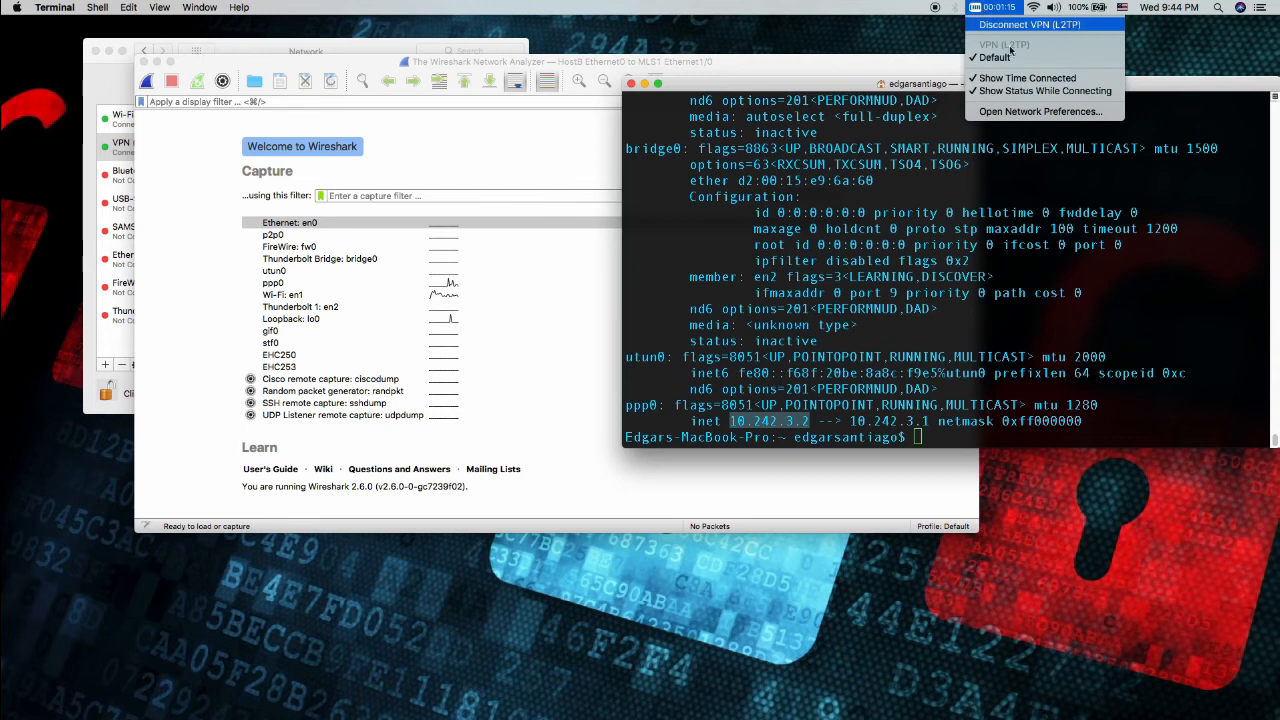
pyautogui.click(1007, 112)
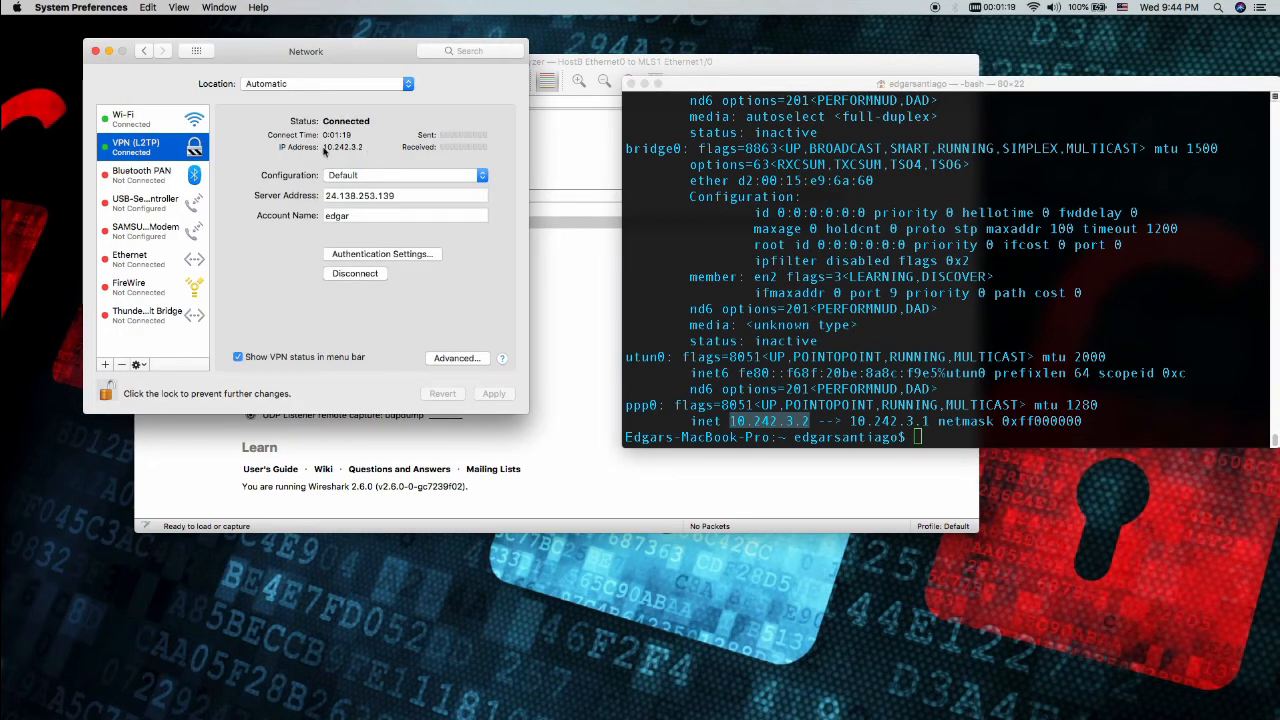
pyautogui.click(110, 51)
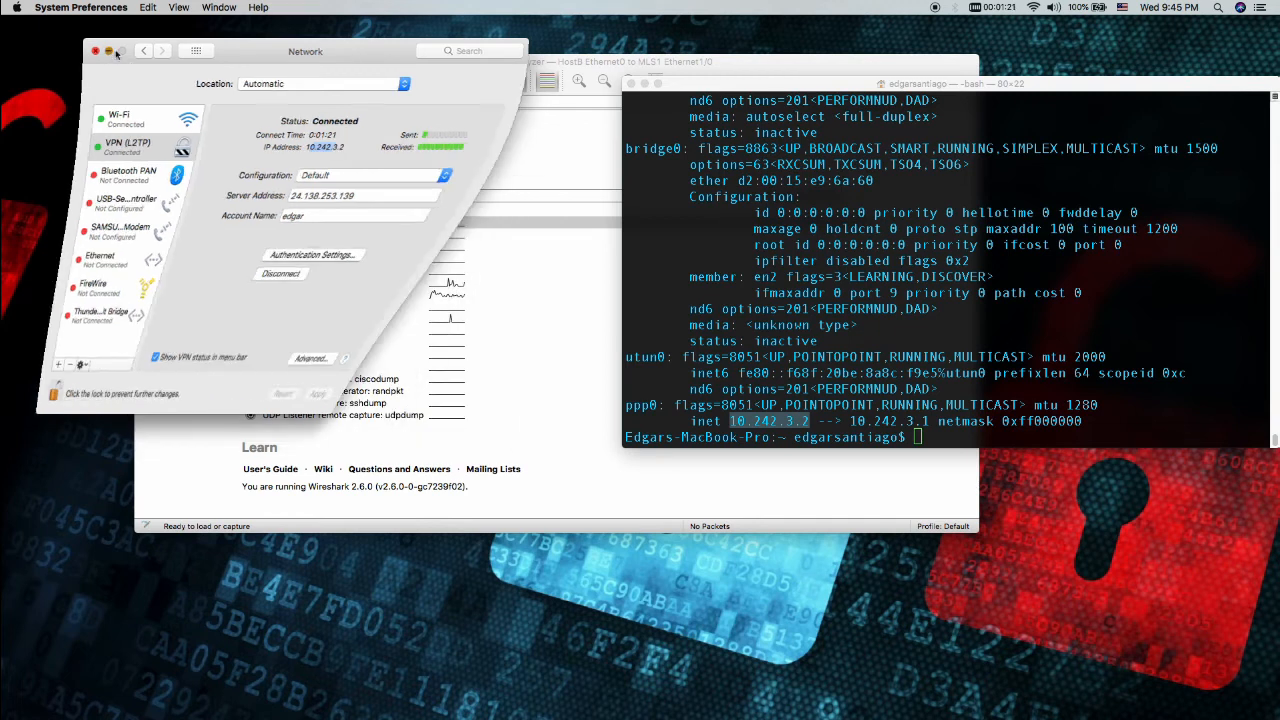
# Start a live Wireshark capture on the ppp0 interface and switch back to Terminal.
pyautogui.click(285, 284)
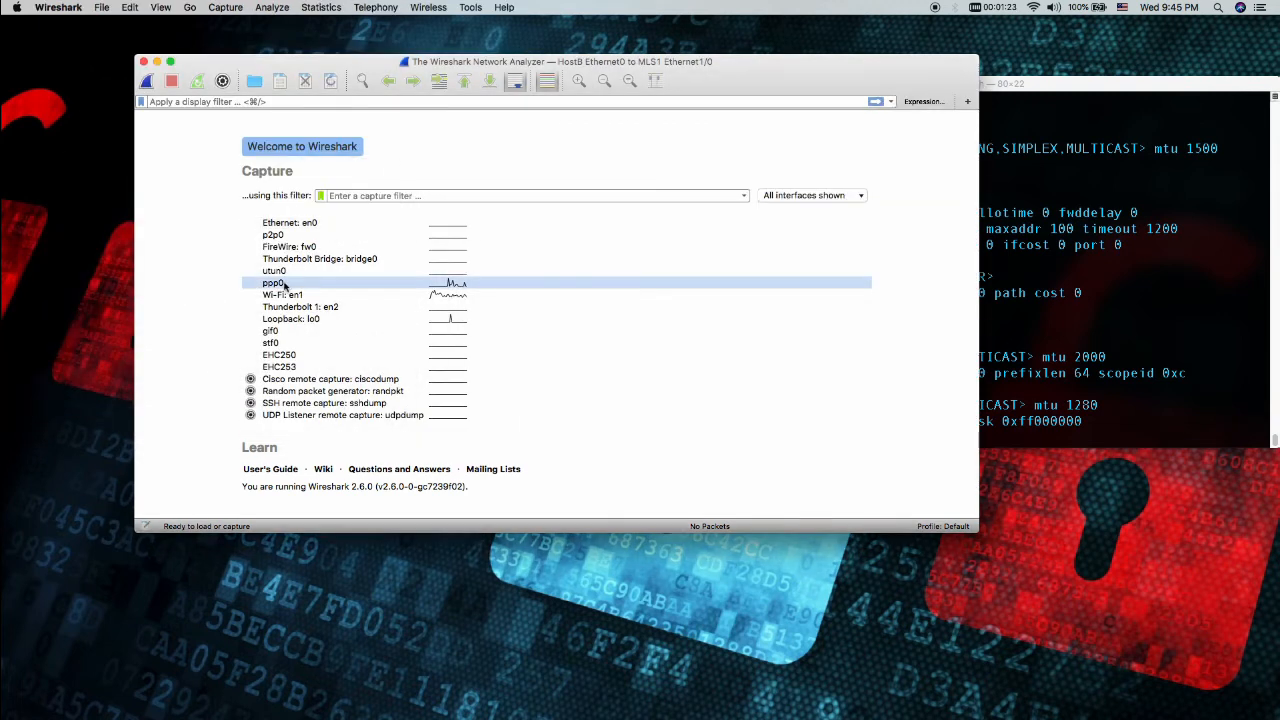
pyautogui.doubleClick(307, 284)
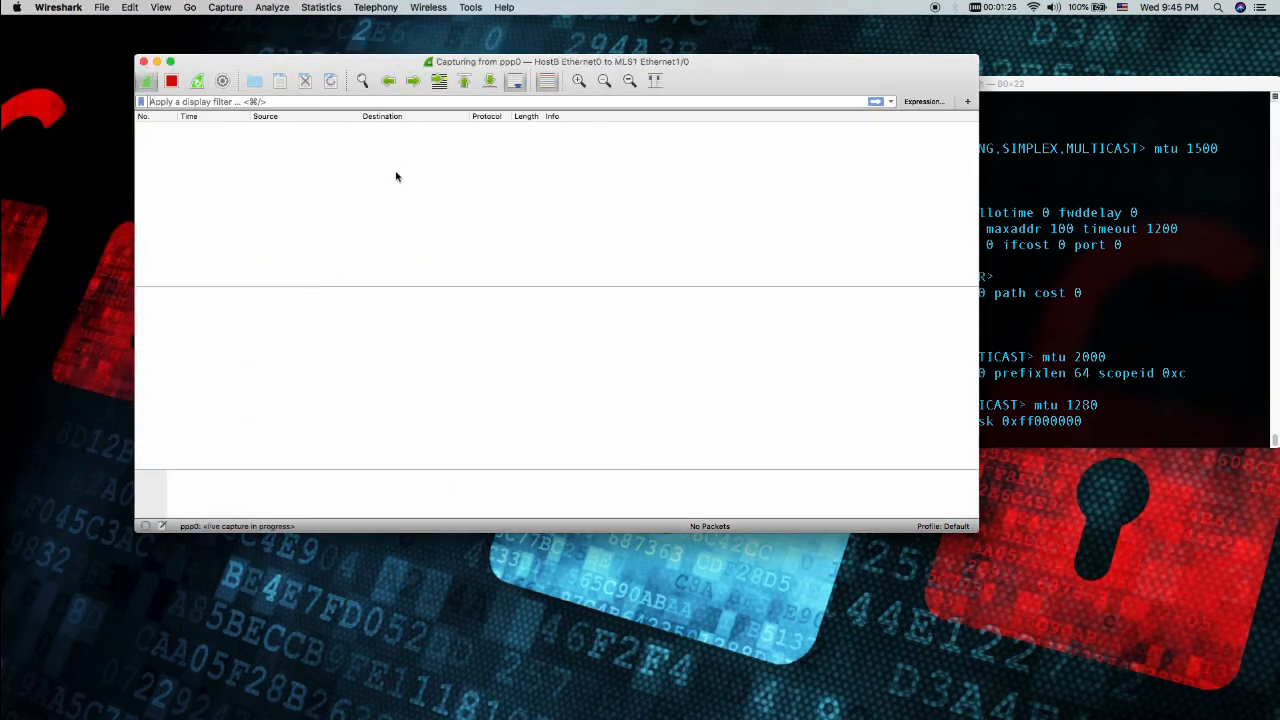
pyautogui.click(1055, 259)
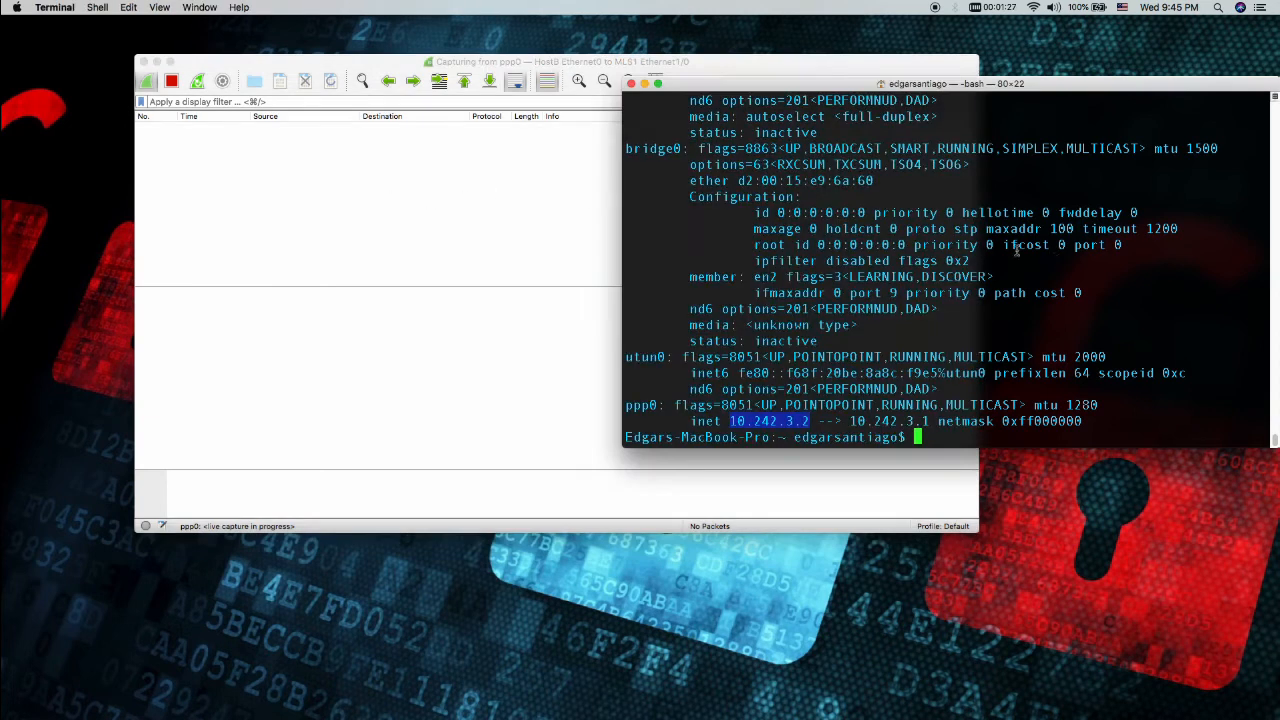
# Clear the Terminal screen and start pinging google.com.
pyautogui.press('Up')
pyautogui.press('Up')
pyautogui.press('Up')
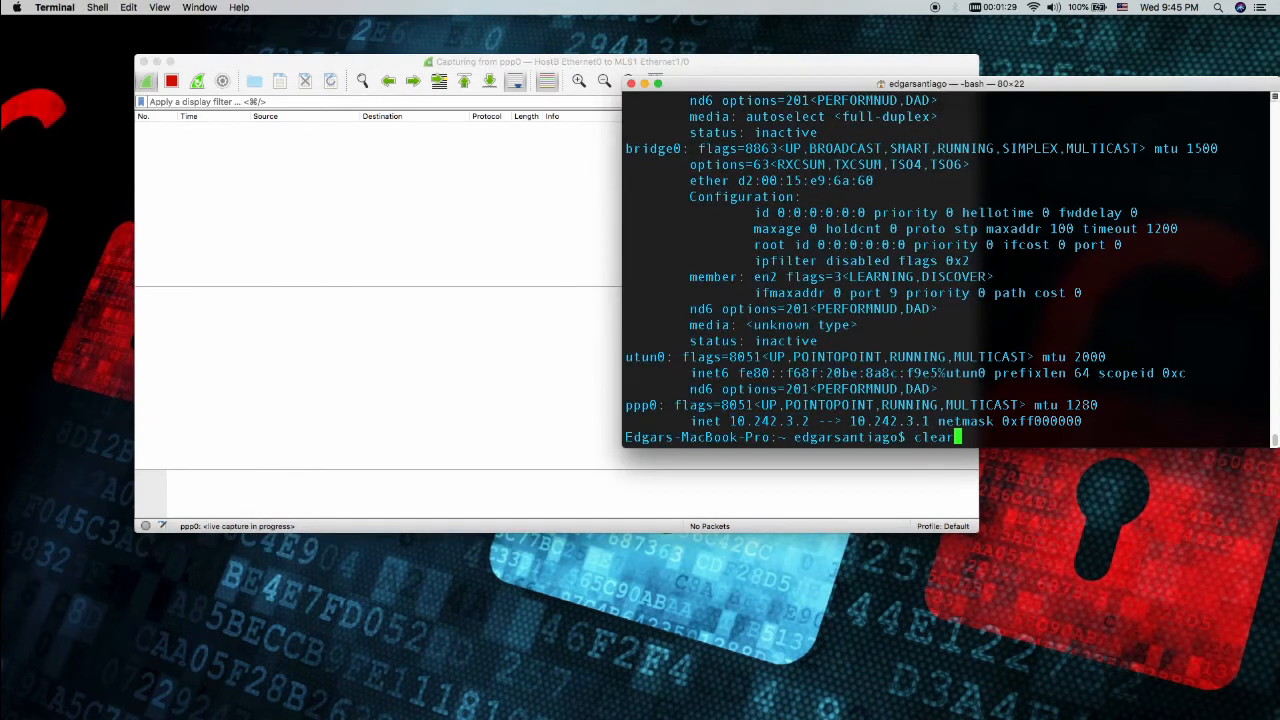
pyautogui.press('Down')
pyautogui.press('Return')
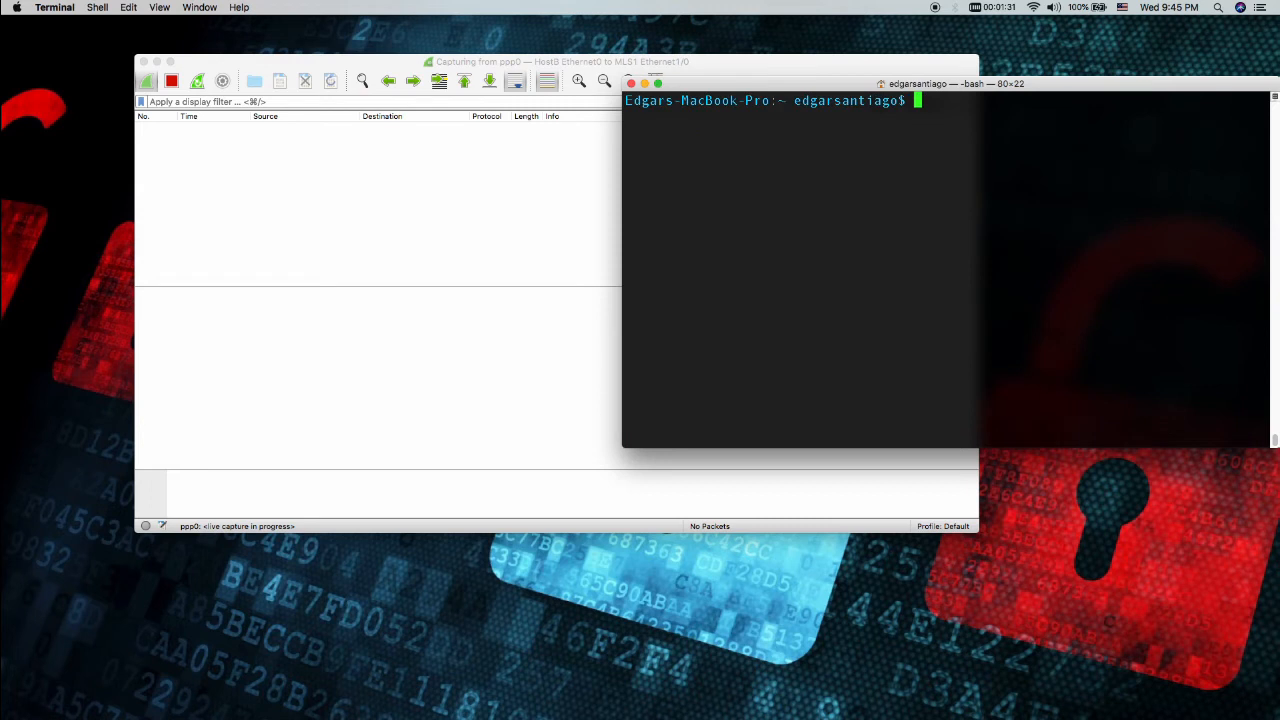
pyautogui.write('ping google.com')
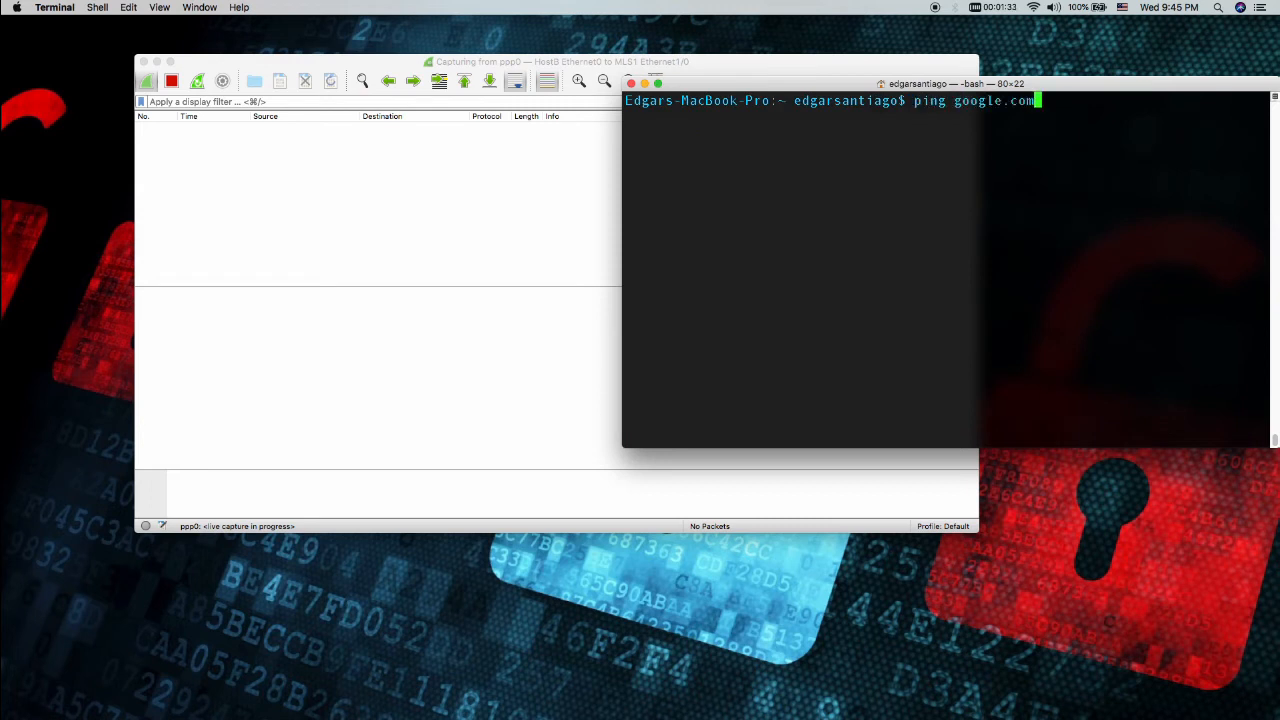
pyautogui.press('Return')
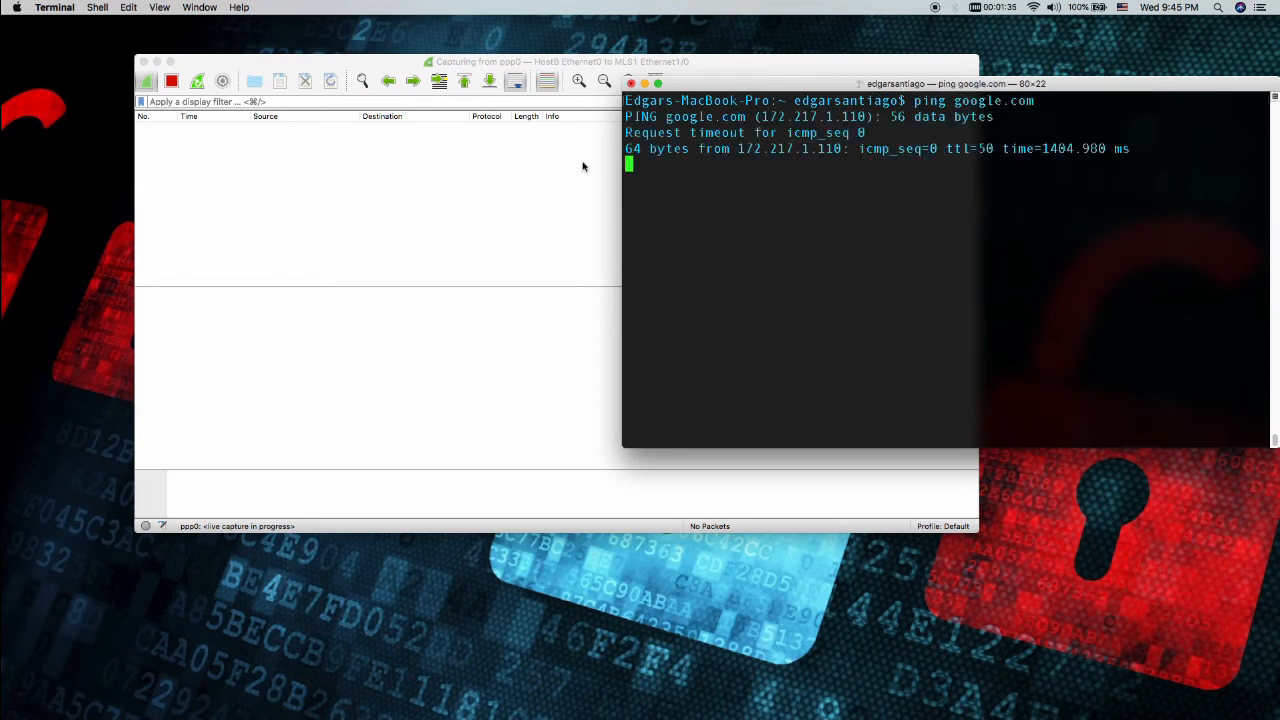
# Check the live ppp0 capture in Wireshark for ping traffic, and minimize the Wireshark window.
pyautogui.moveTo(780, 91); pyautogui.dragTo(797, 88)
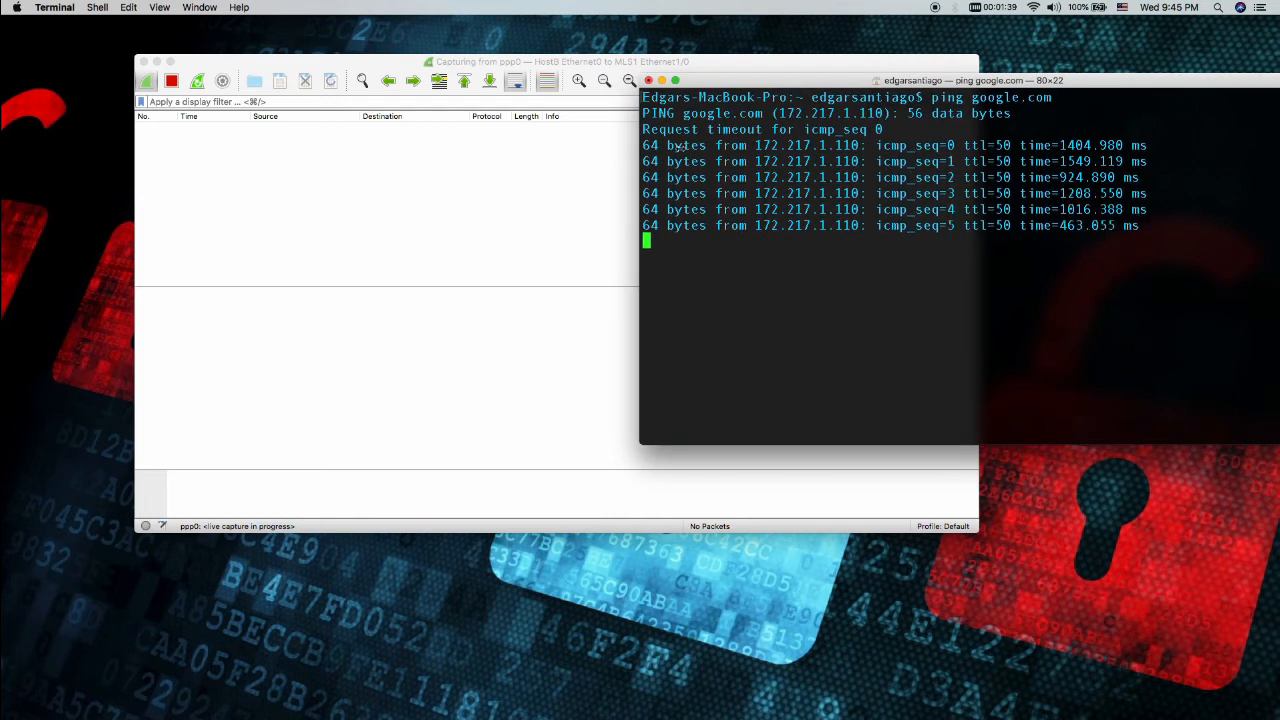
pyautogui.click(388, 68)
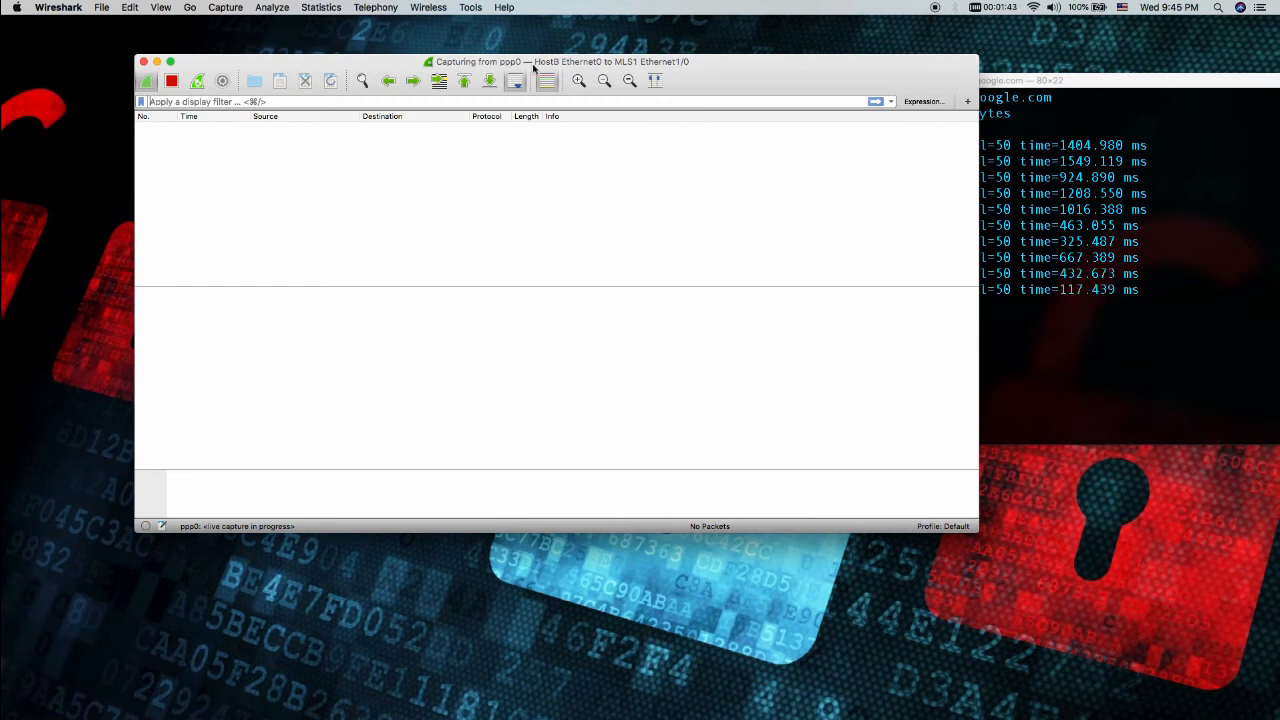
pyautogui.moveTo(512, 65); pyautogui.dragTo(441, 53)
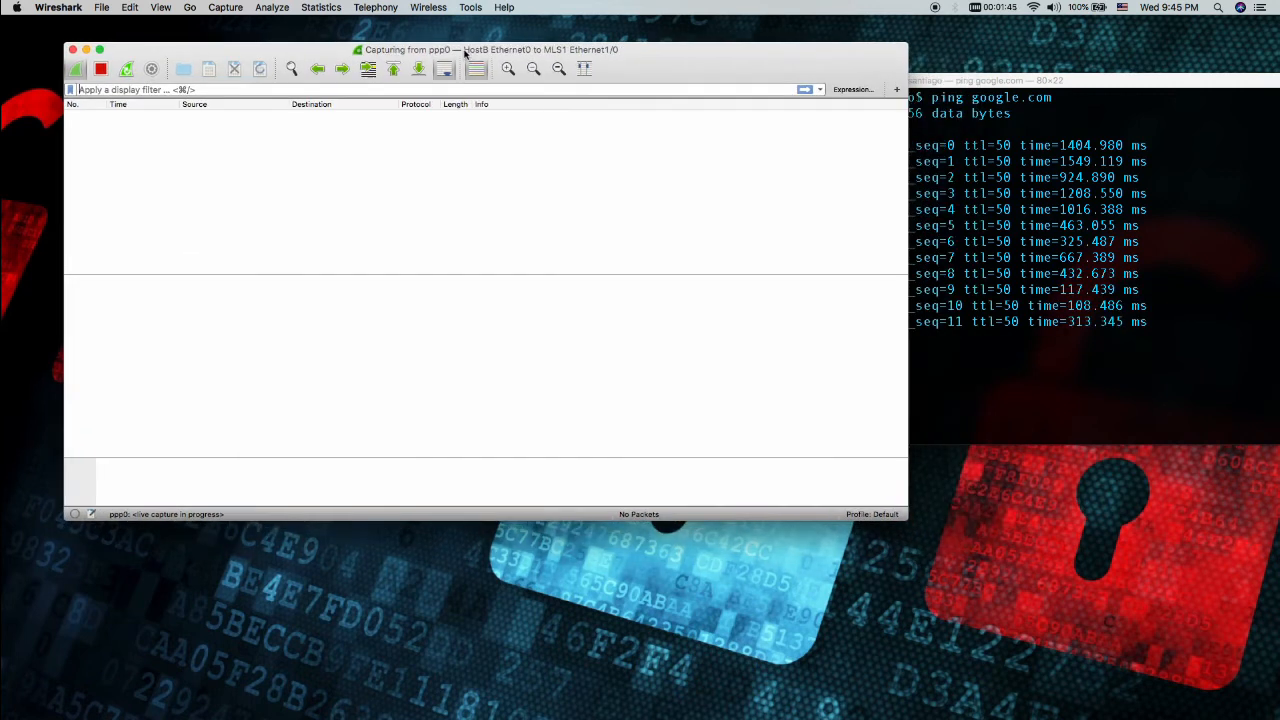
pyautogui.click(86, 49)
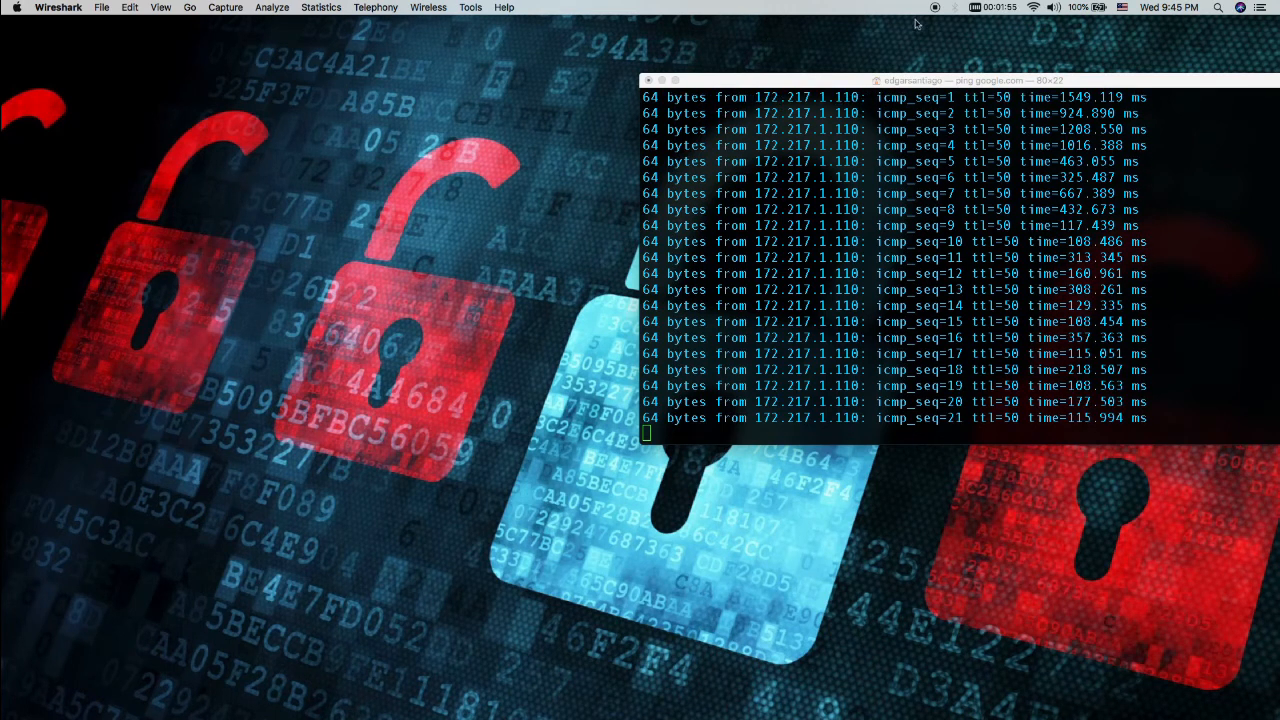
# Open the Network preferences from the VPN status and bring up the service order settings.
pyautogui.click(989, 9)
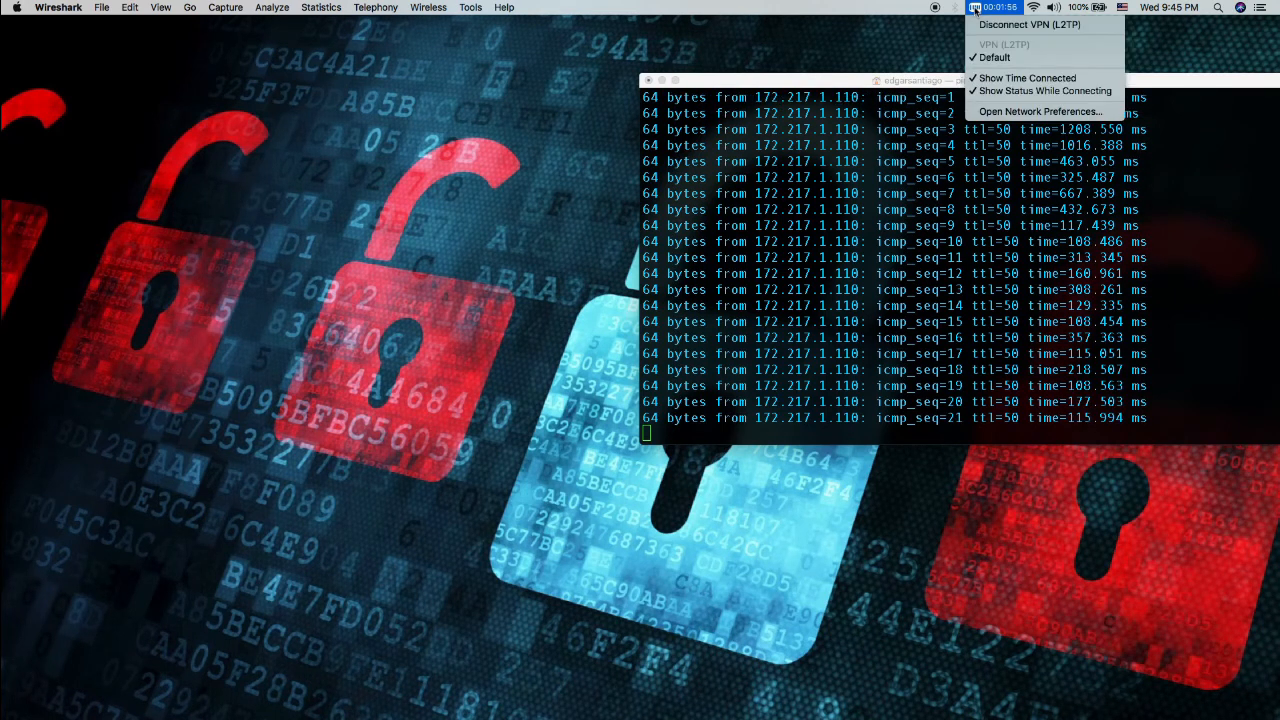
pyautogui.click(1010, 112)
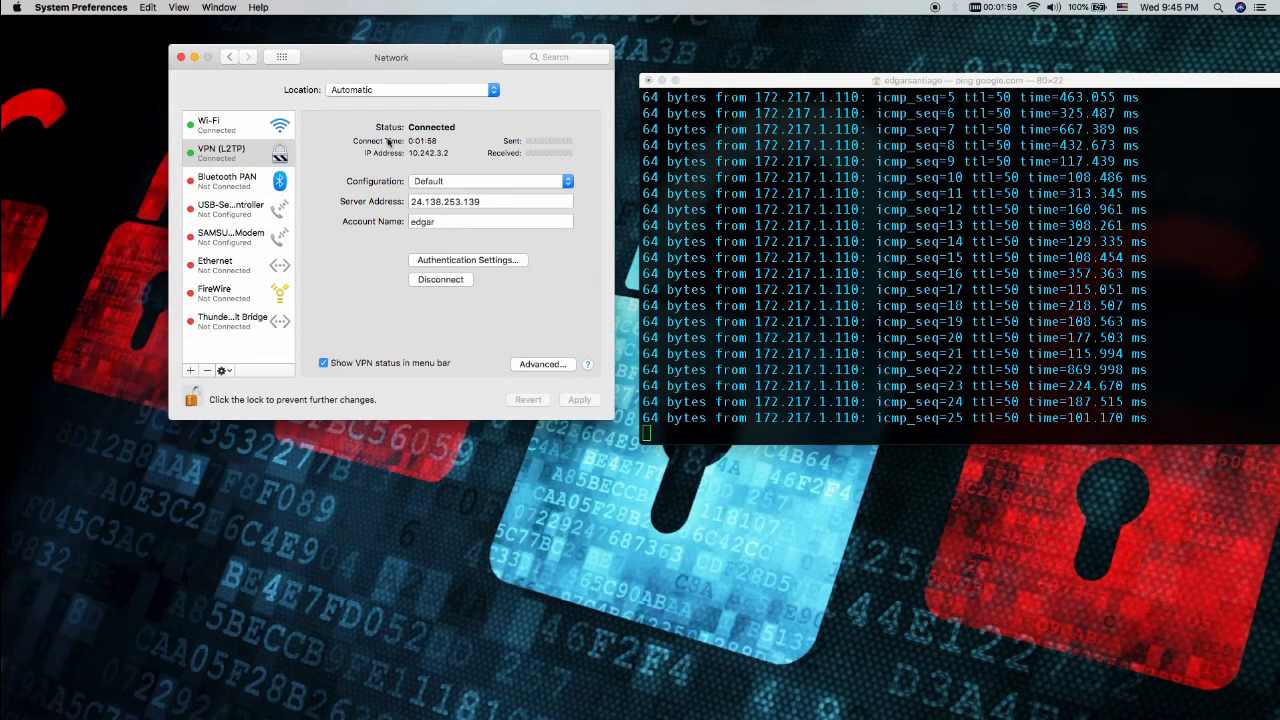
pyautogui.click(224, 372)
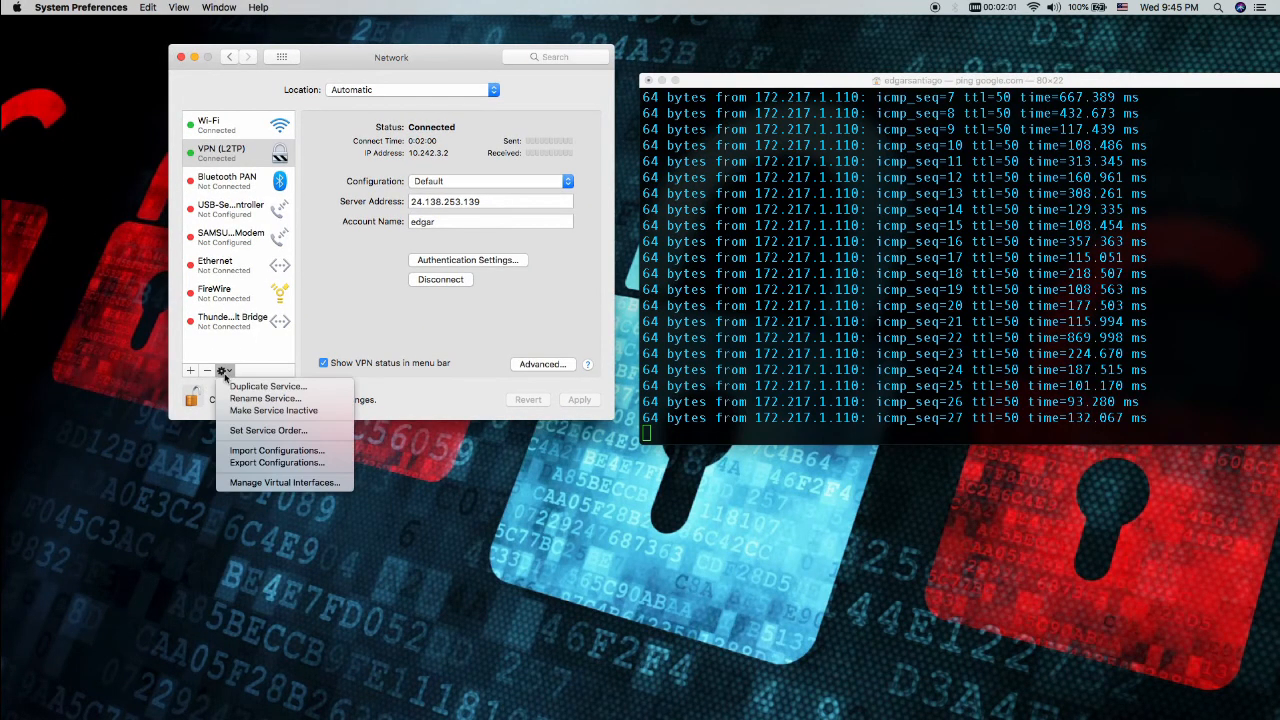
pyautogui.click(266, 431)
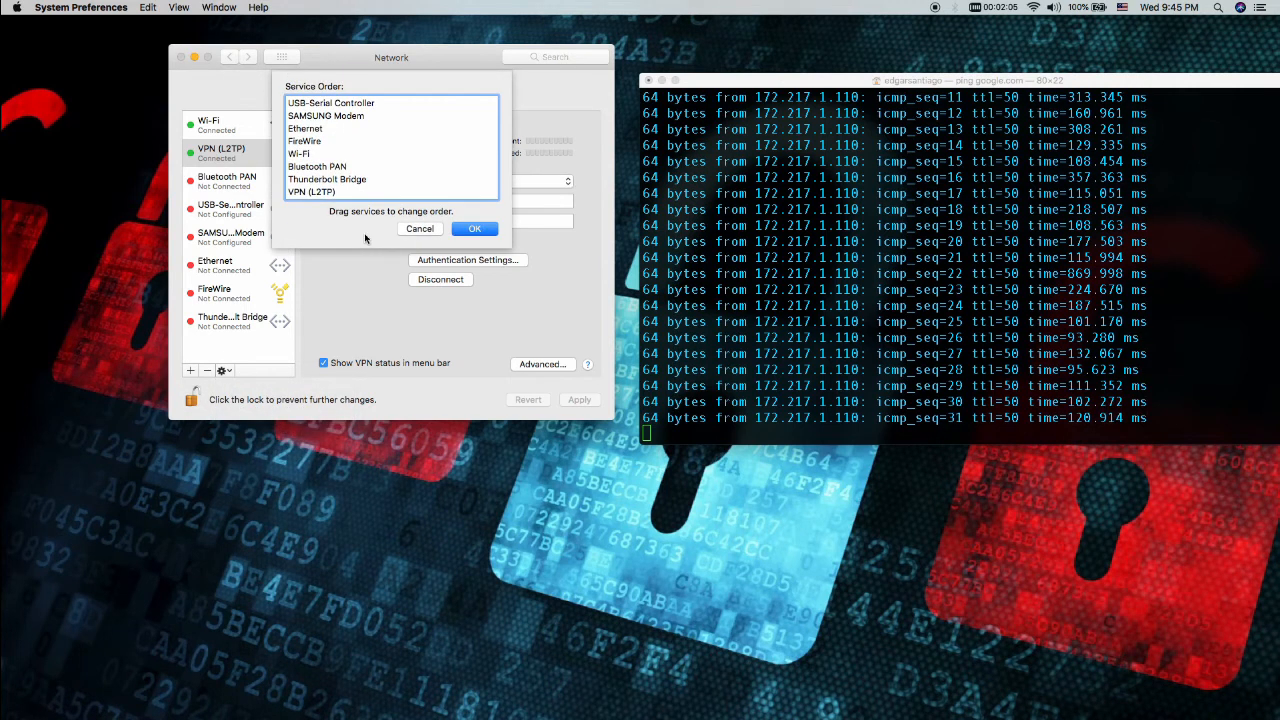
# Stop the running google.com ping in Terminal and clear the screen.
pyautogui.click(771, 228)
pyautogui.hotkey('ctrl', 'c')
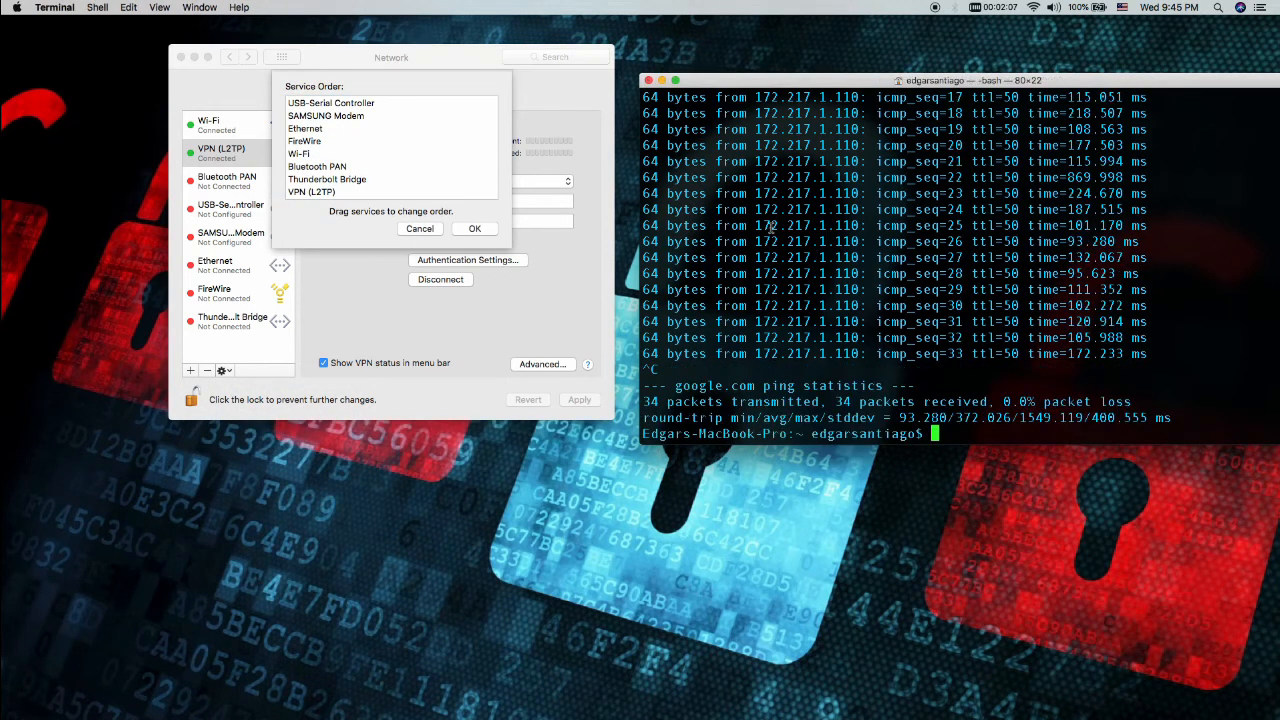
pyautogui.click(310, 131)
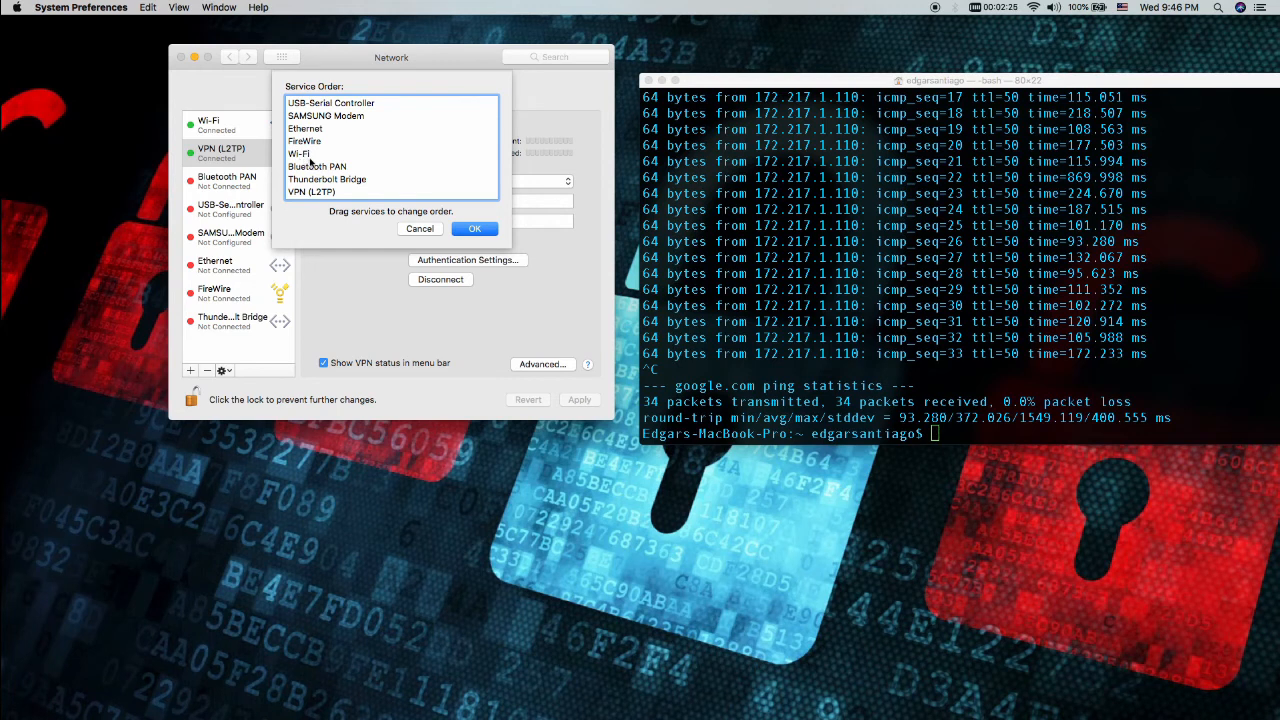
pyautogui.click(852, 337)
pyautogui.write('clear')
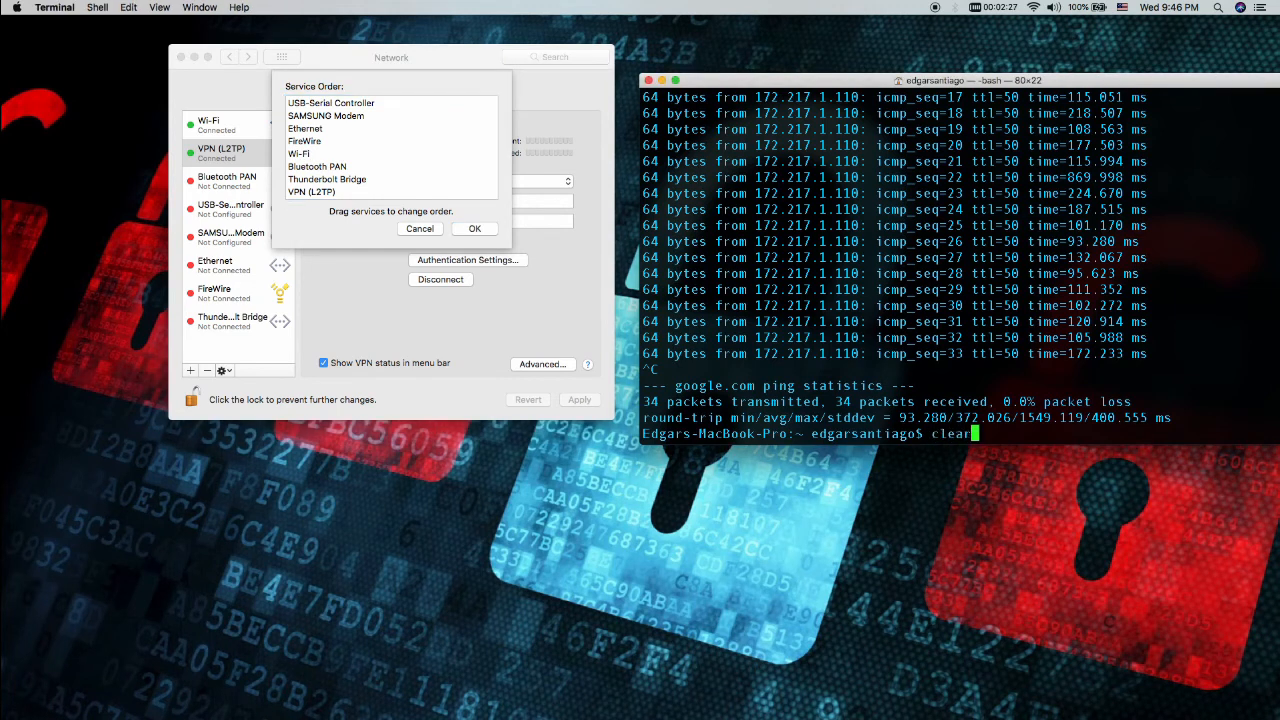
pyautogui.press('Return')
# List the default routes with netstat -nr | grep default and examine the en1 gateway and ppp0 entries.
pyautogui.write('netsta')
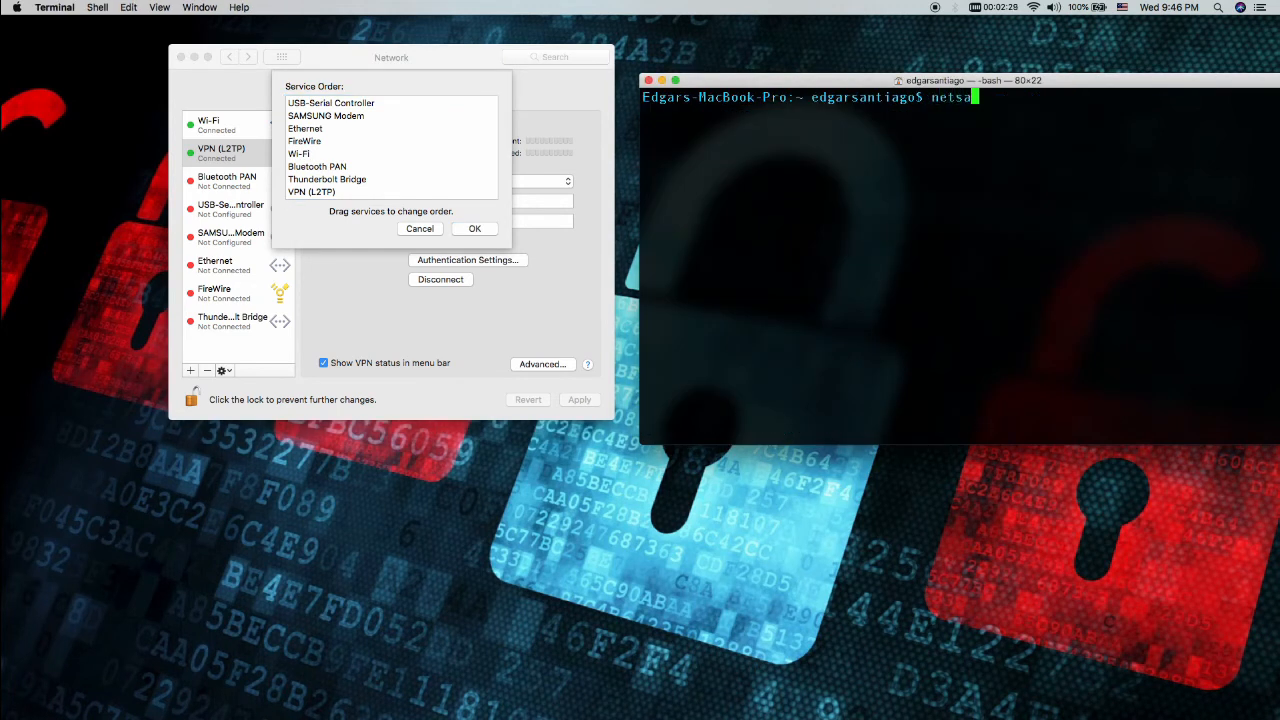
pyautogui.write('t -nr | grep default')
pyautogui.press('Return')
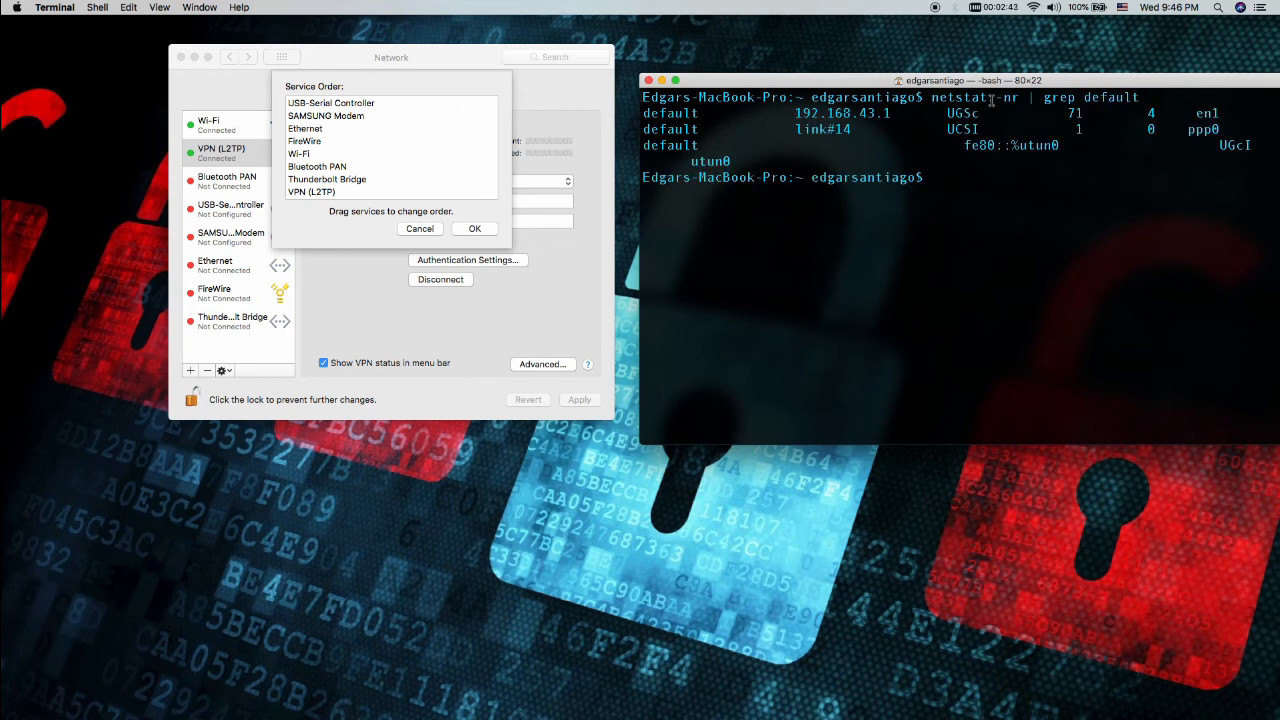
pyautogui.moveTo(892, 80); pyautogui.dragTo(891, 84)
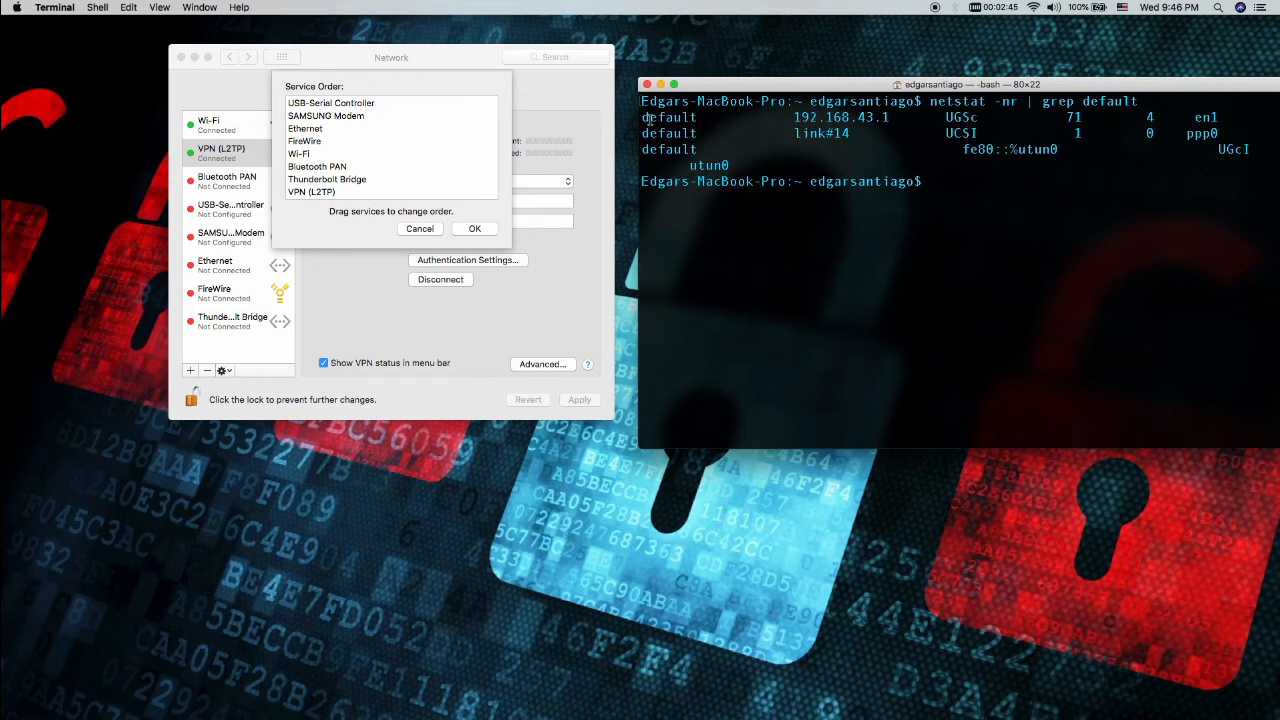
pyautogui.moveTo(641, 117); pyautogui.dragTo(797, 117)
pyautogui.click(892, 117)
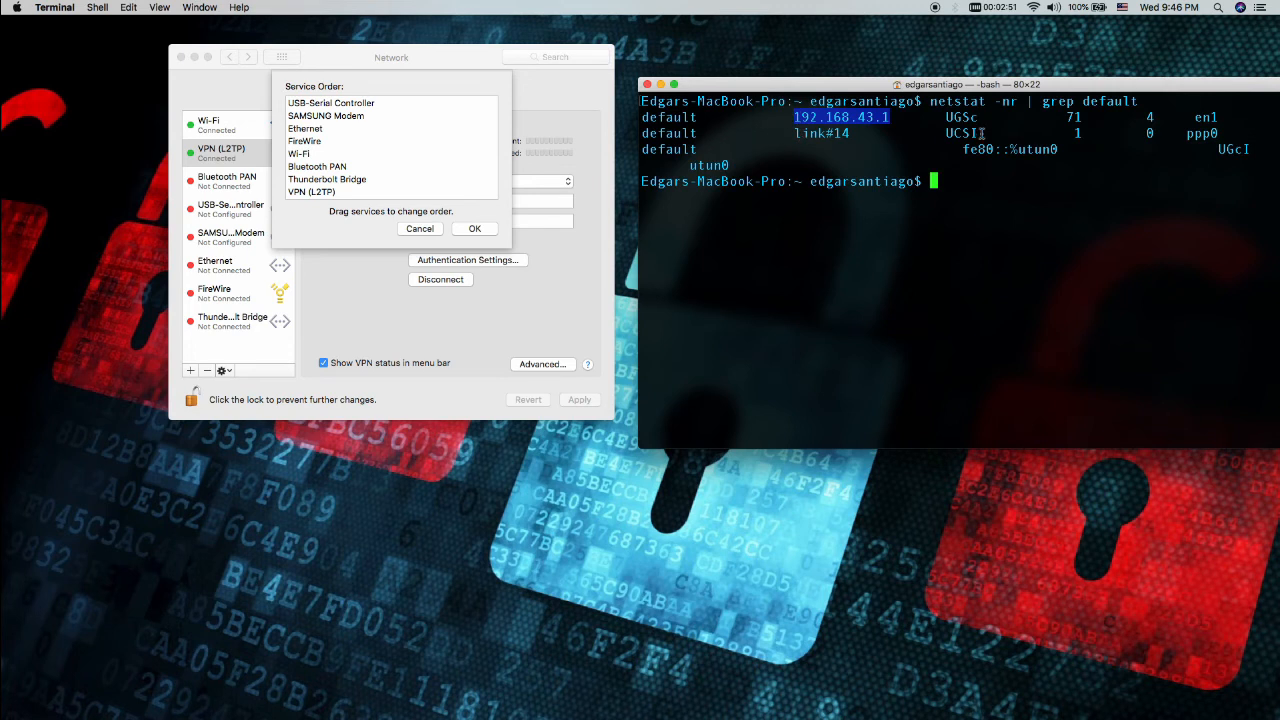
pyautogui.moveTo(1219, 133); pyautogui.dragTo(641, 136)
# Move VPN (L2TP) above Ethernet and Wi-Fi in the network service order and apply the change.
pyautogui.click(378, 152)
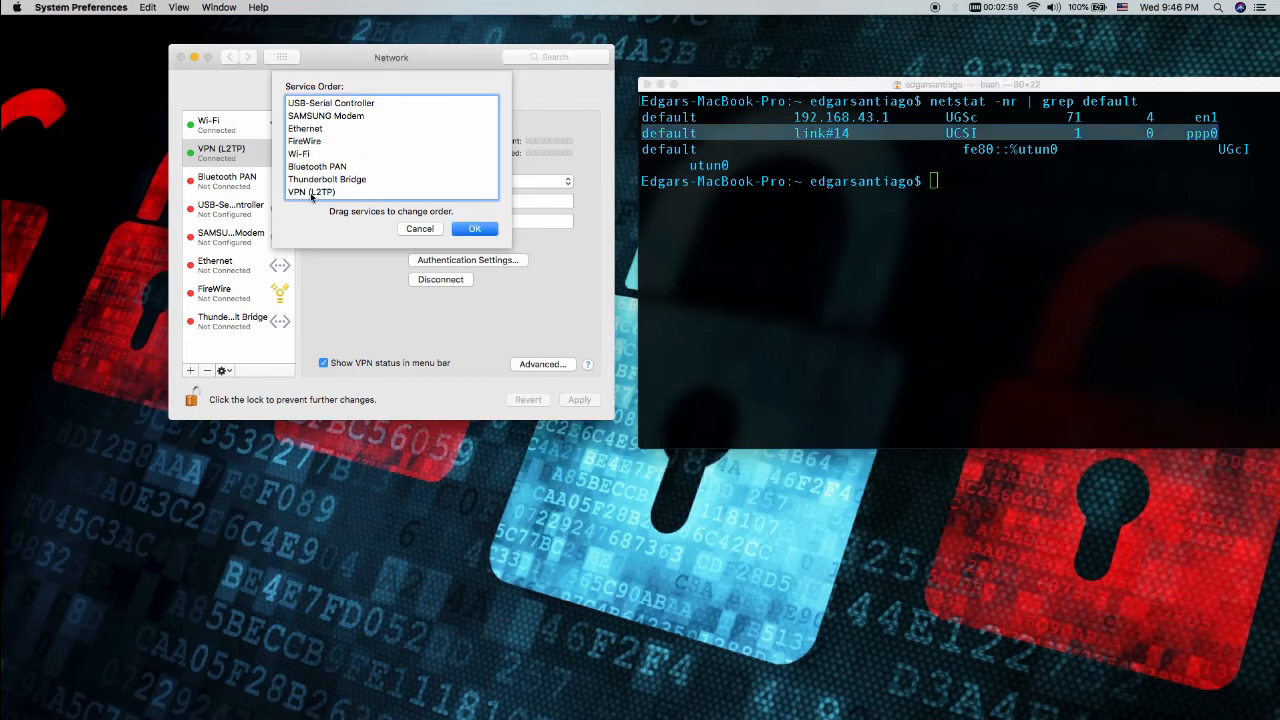
pyautogui.moveTo(311, 194); pyautogui.dragTo(322, 128)
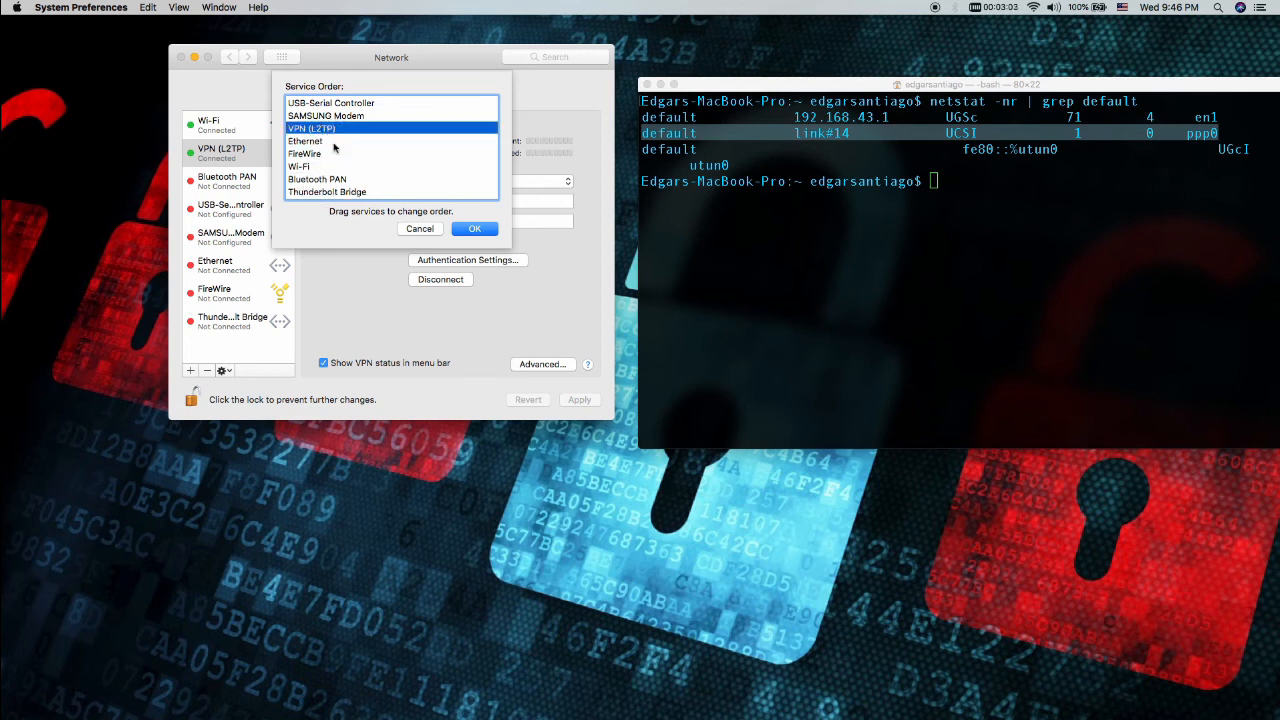
pyautogui.click(489, 239)
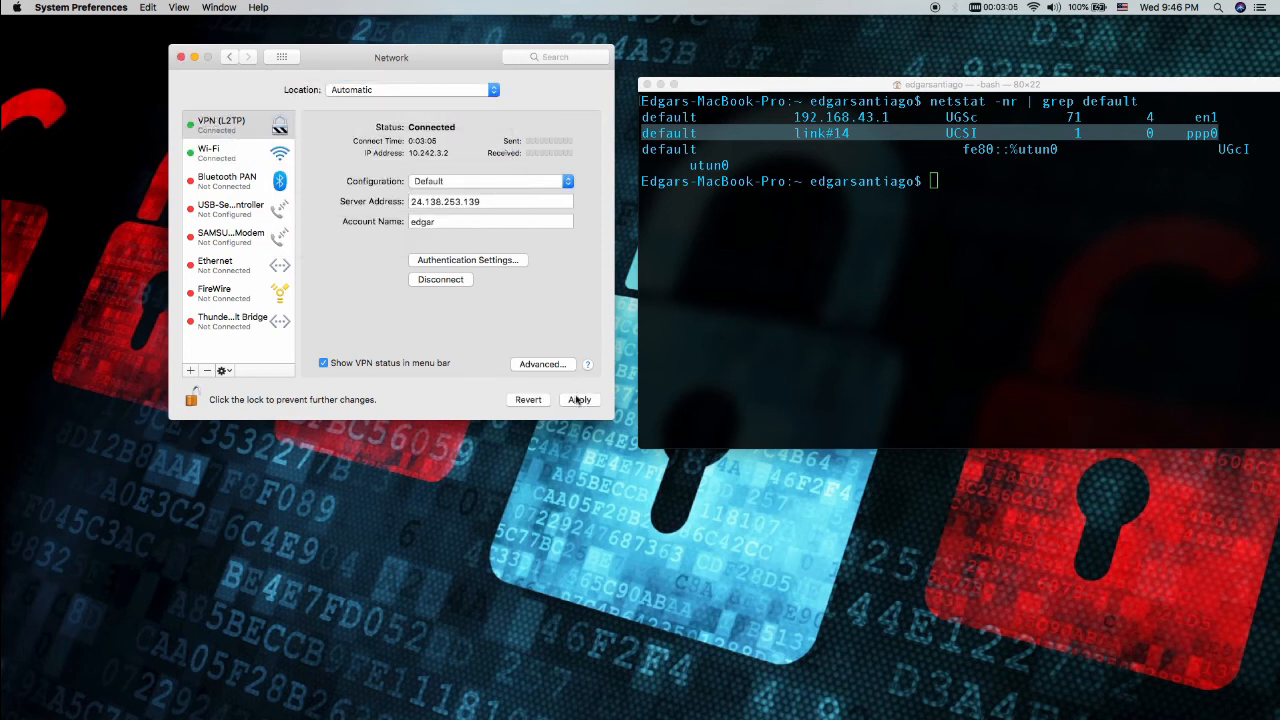
pyautogui.click(577, 399)
# Run netstat -nr | grep default again in Terminal and examine the ppp0 default route.
pyautogui.click(872, 252)
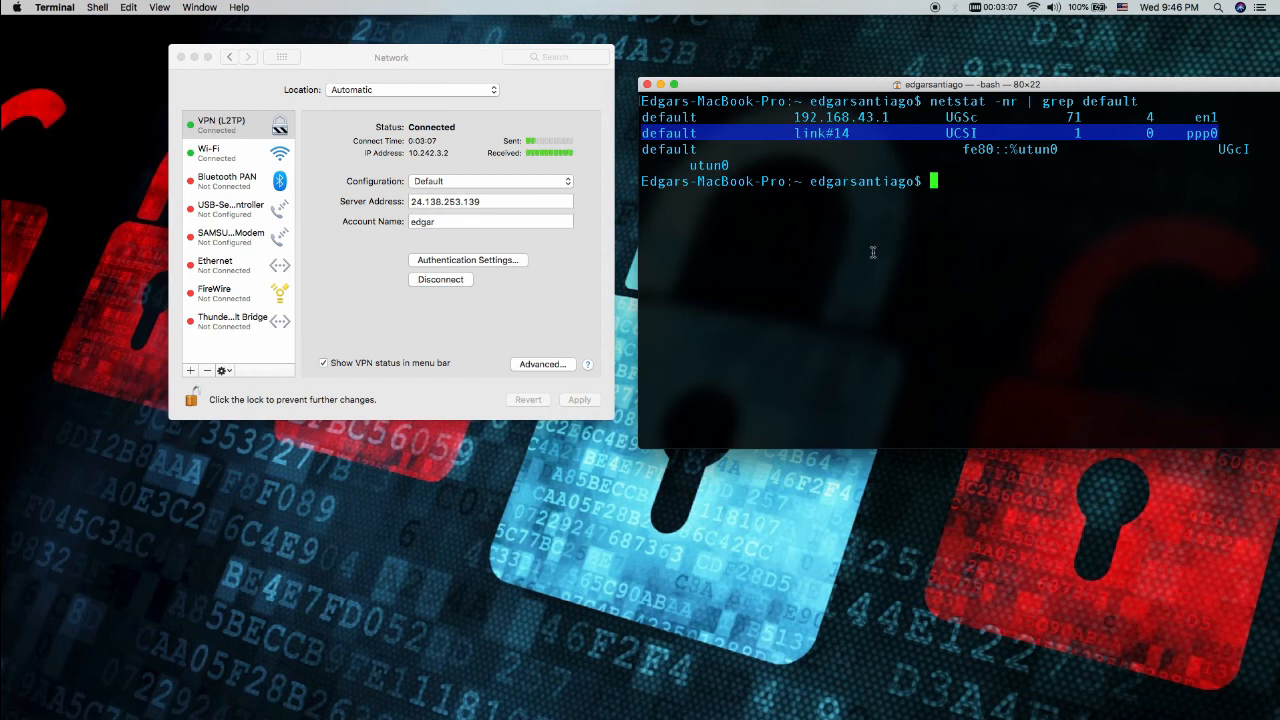
pyautogui.press('Up')
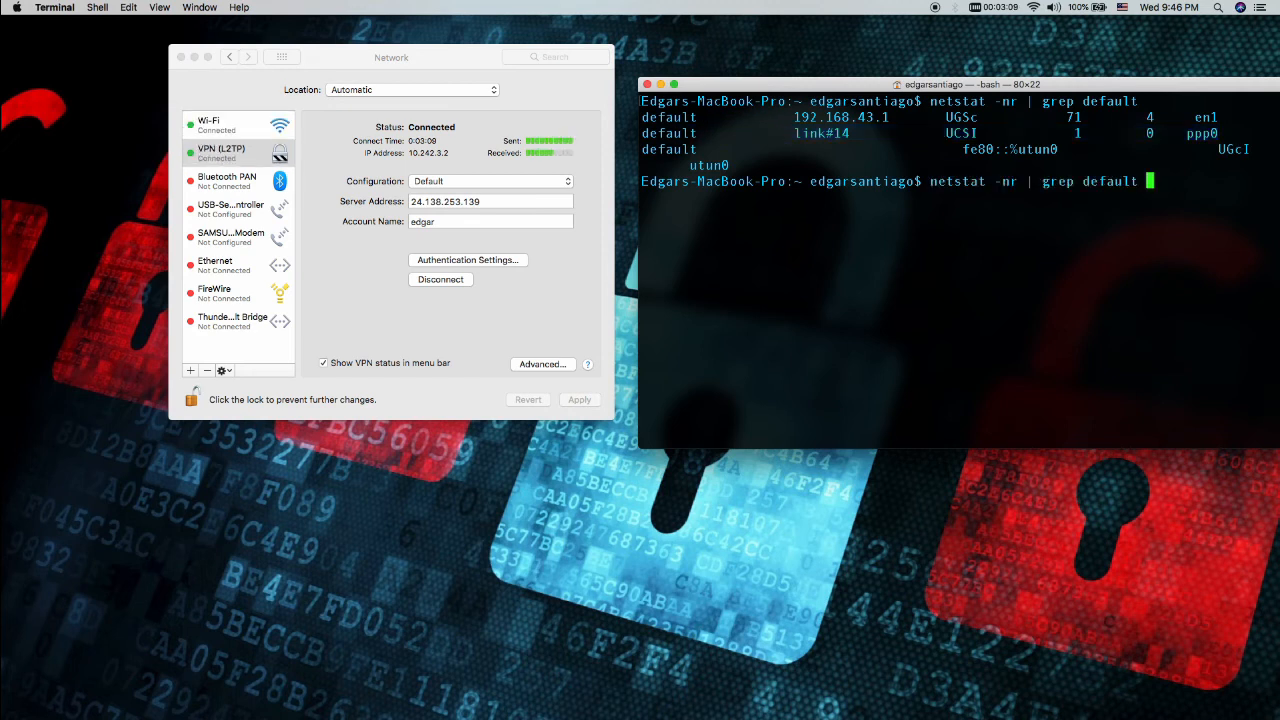
pyautogui.press('Return')
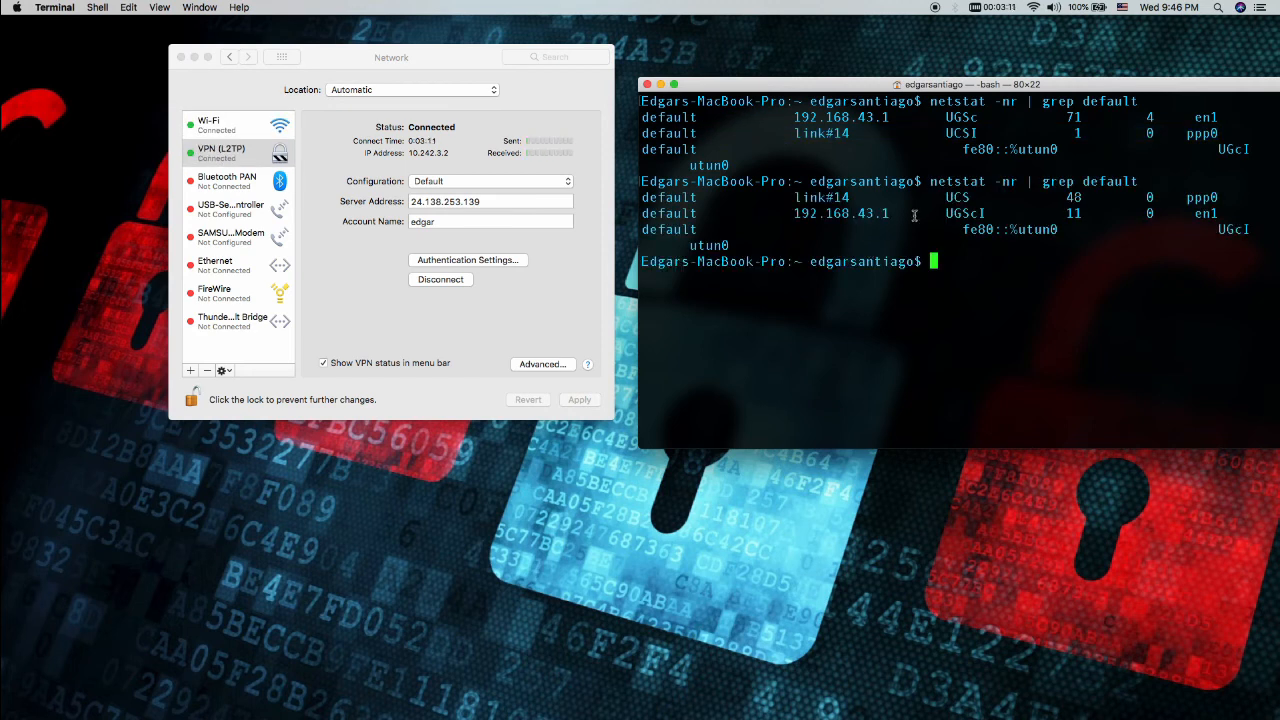
pyautogui.moveTo(1218, 198); pyautogui.dragTo(645, 198)
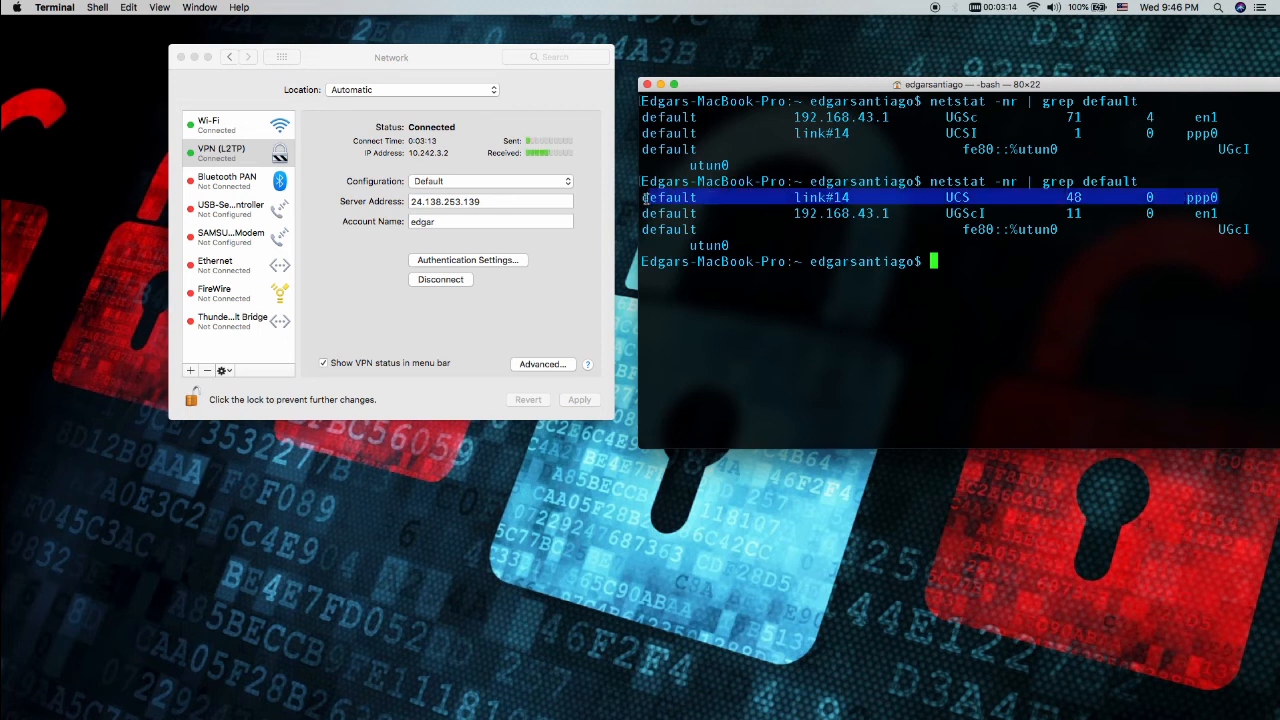
pyautogui.click(775, 223)
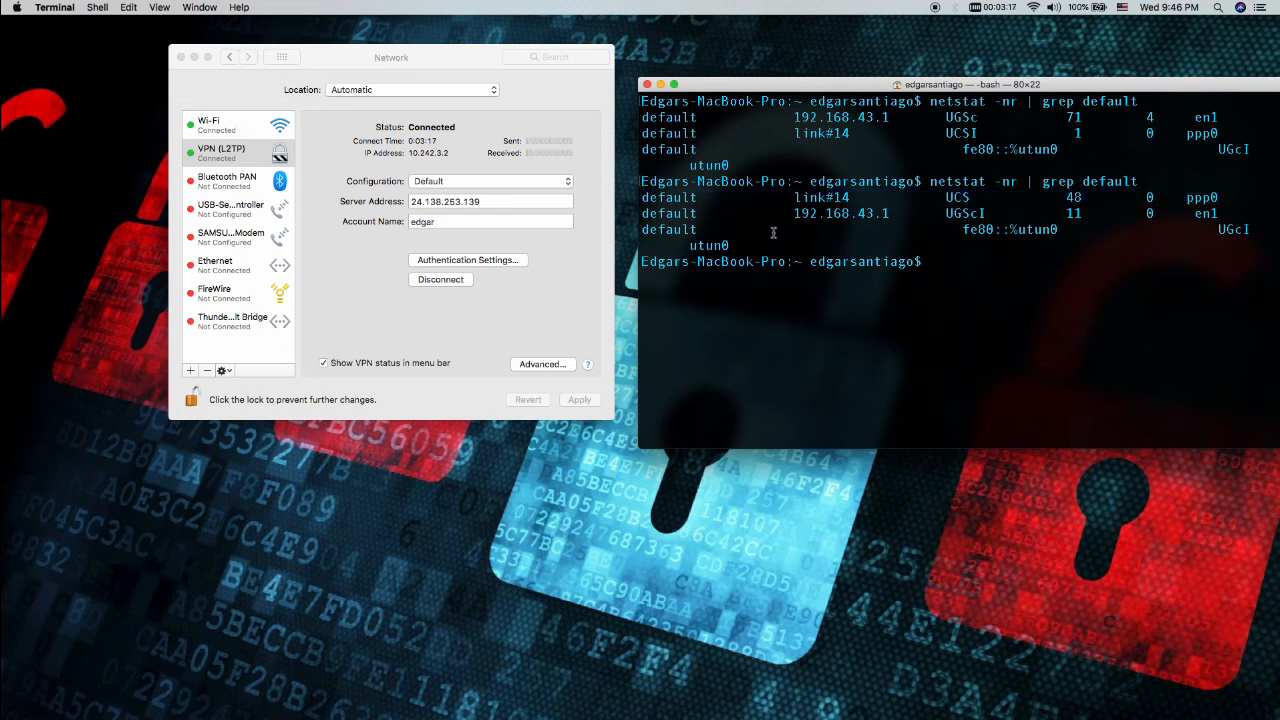
# Ping google.com from Terminal and filter the ppp0 capture in Wireshark by icmp.
pyautogui.write('ping google.com')
pyautogui.press('Return')
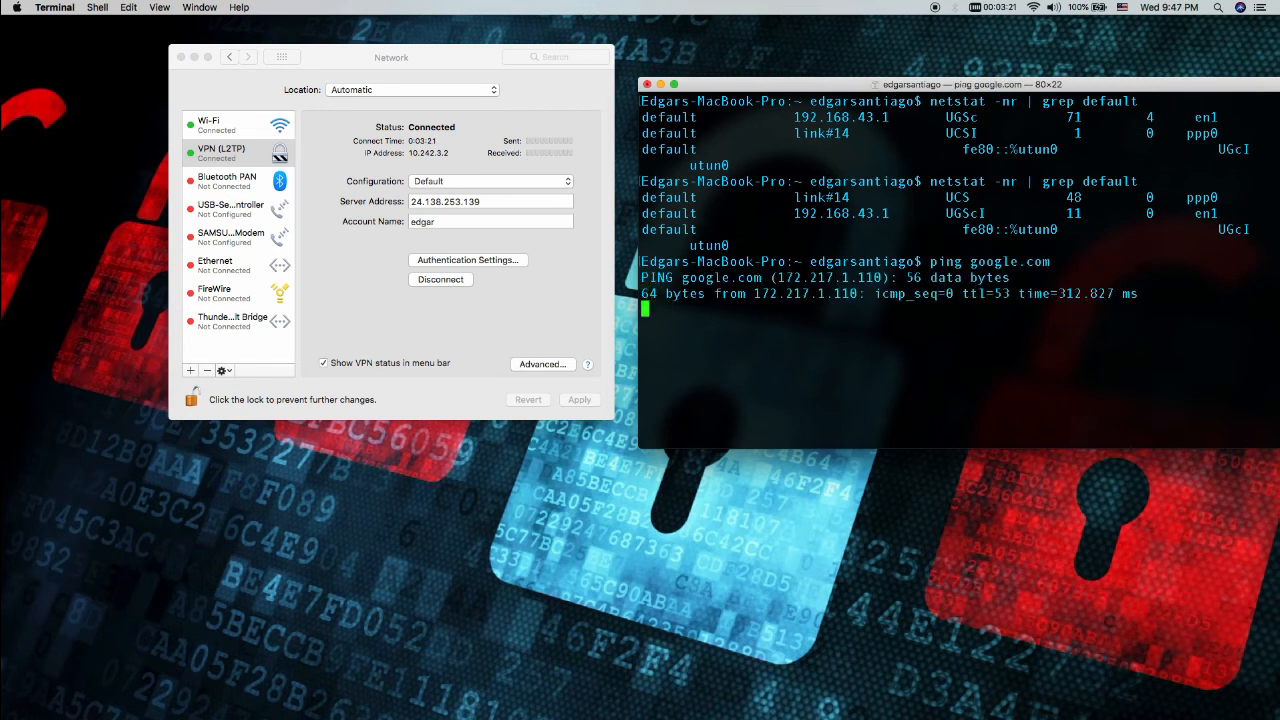
pyautogui.click(2, 562)
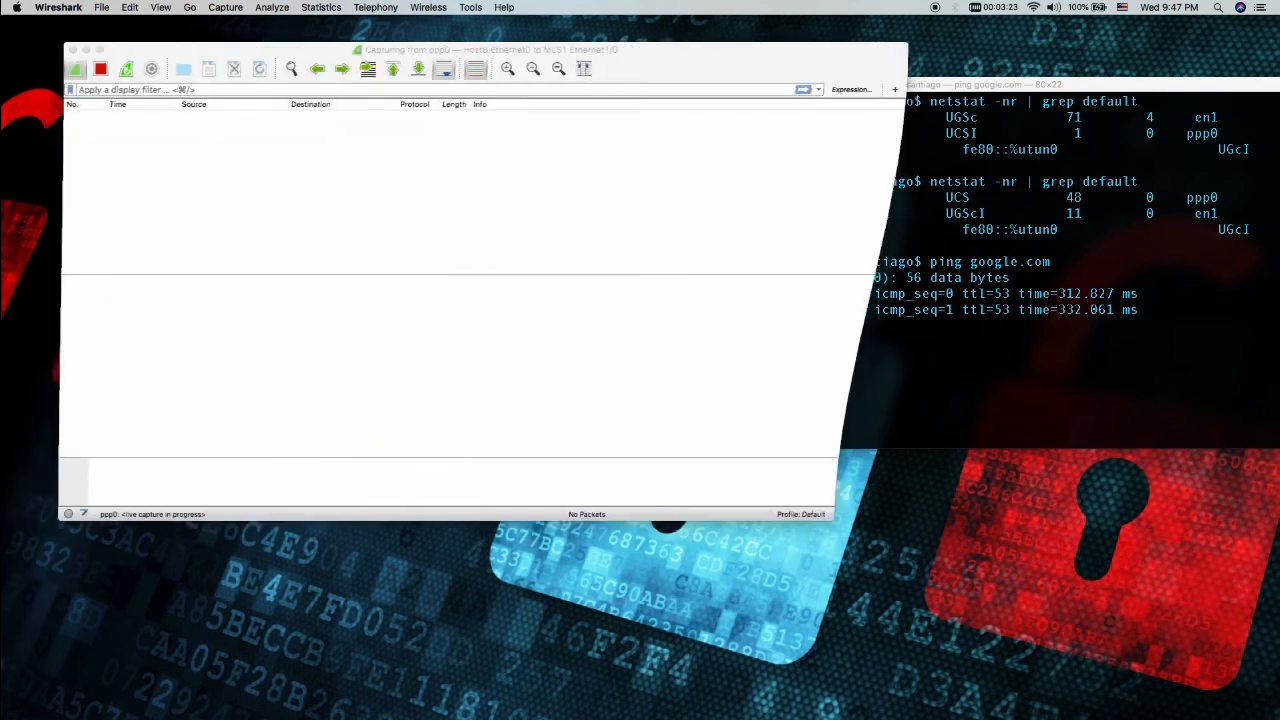
pyautogui.click(222, 89)
pyautogui.write('icmp')
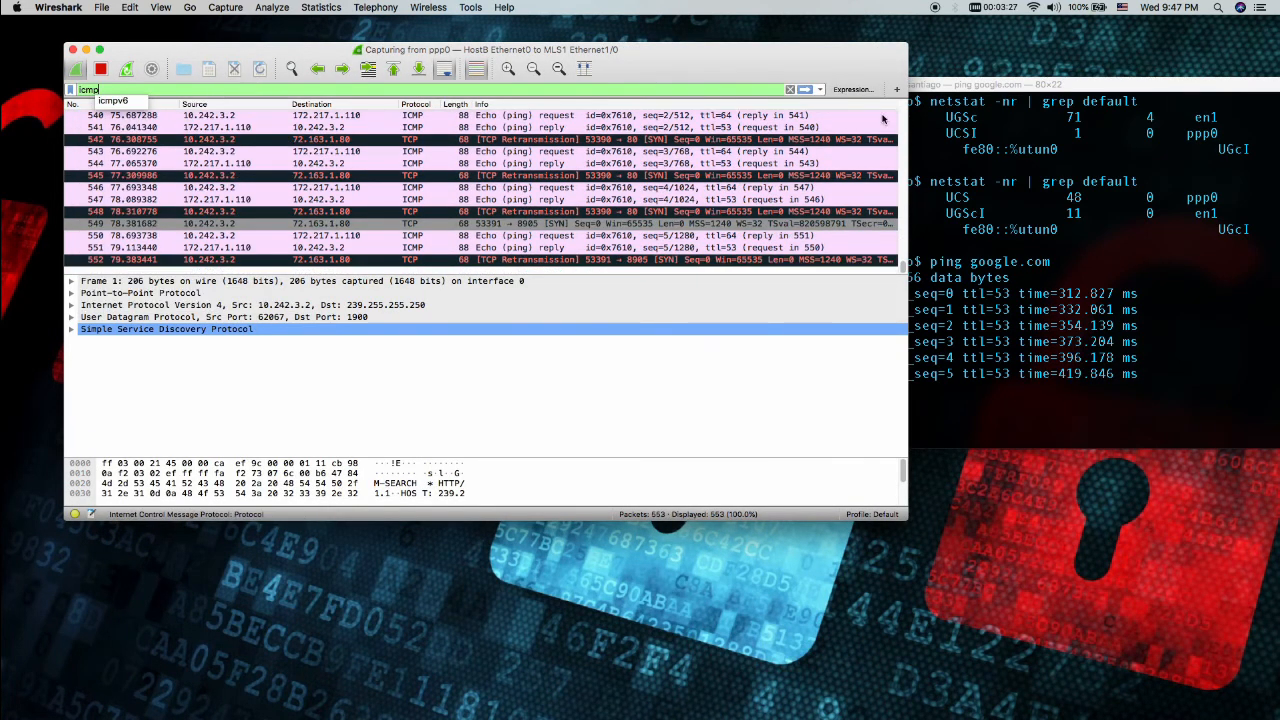
pyautogui.click(810, 90)
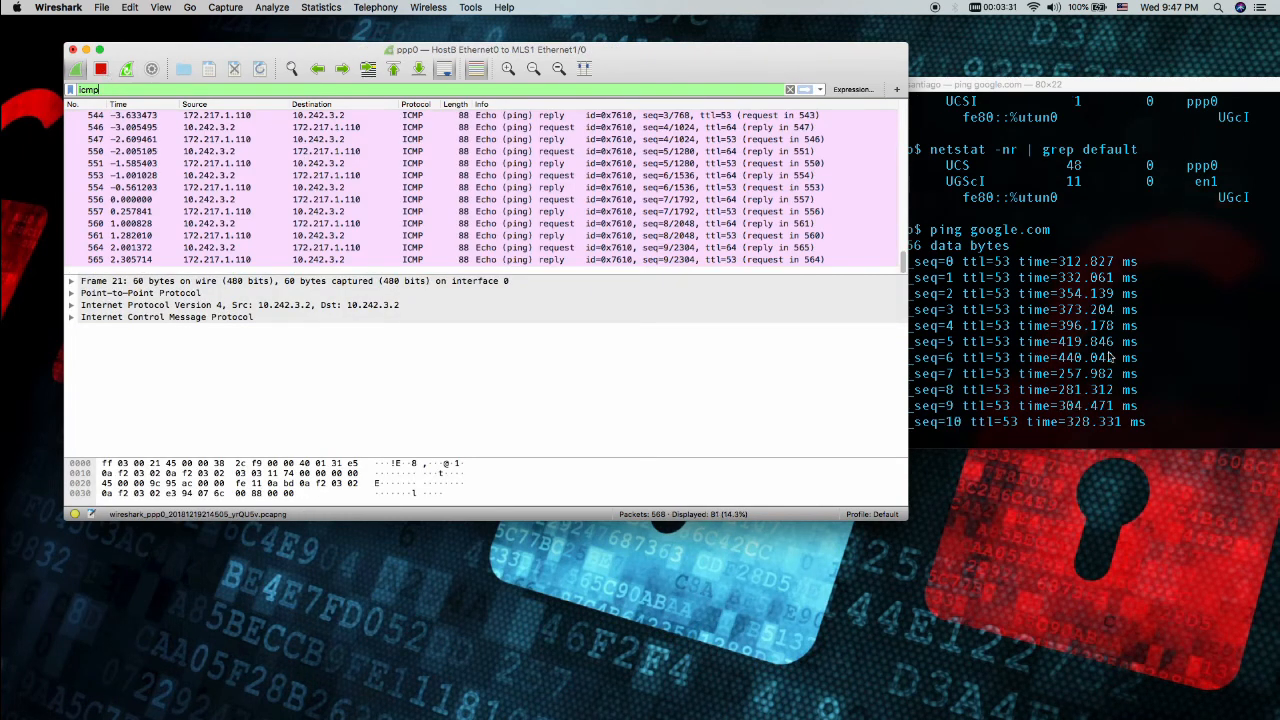
# Stop the running ping in Terminal and stop the ppp0 capture in Wireshark.
pyautogui.click(1087, 317)
pyautogui.hotkey('ctrl', 'c')
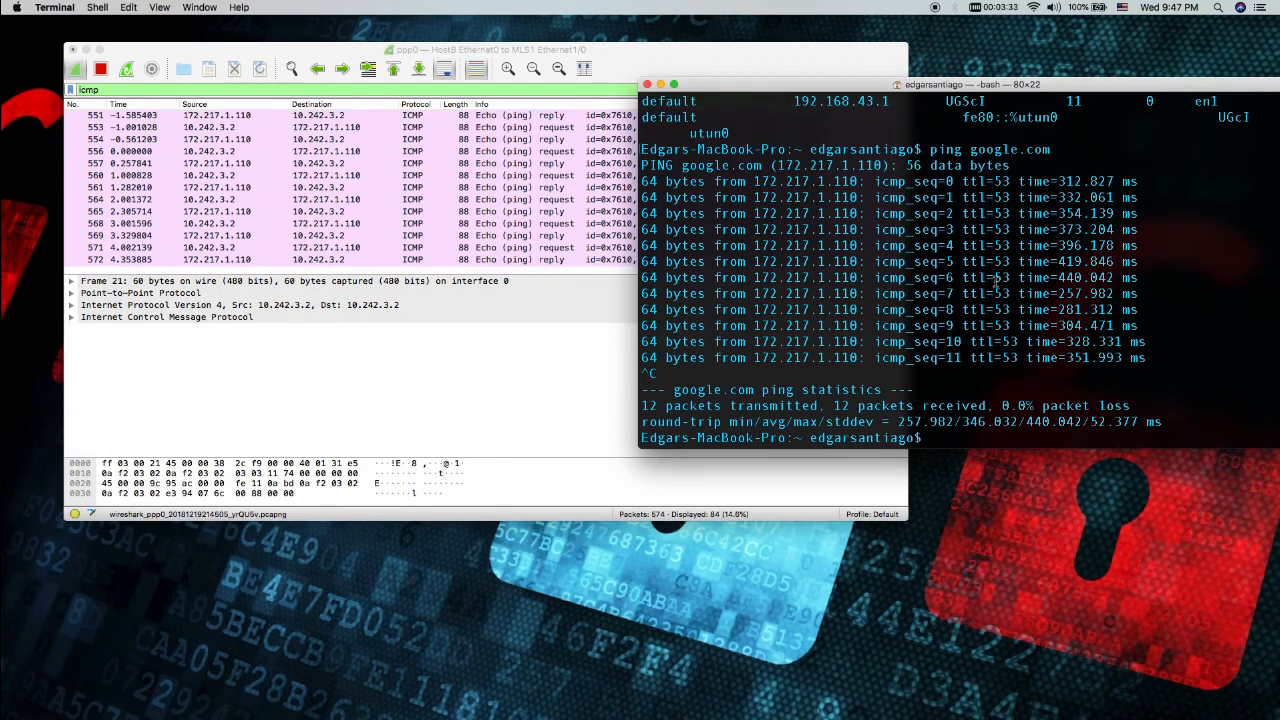
pyautogui.click(300, 174)
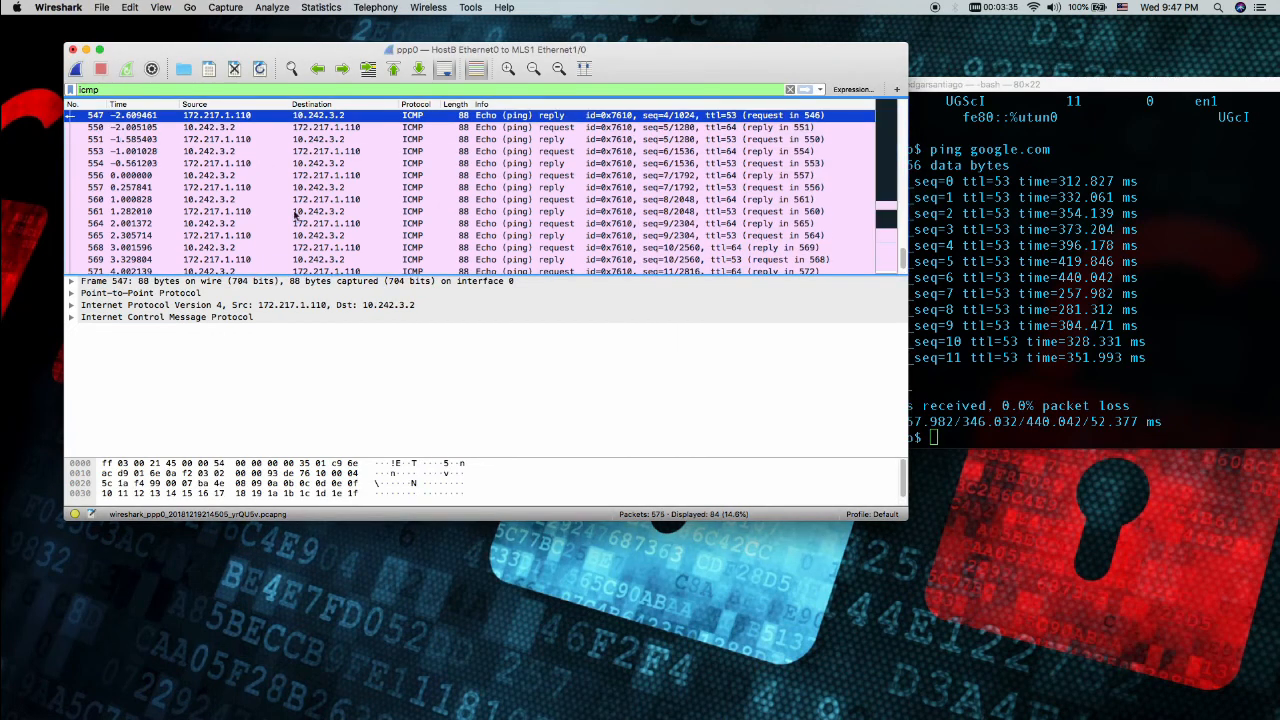
# Examine the source and destination addresses of ICMP echo request packet 550, and shift the Wireshark window aside.
pyautogui.click(213, 176)
pyautogui.click(205, 128)
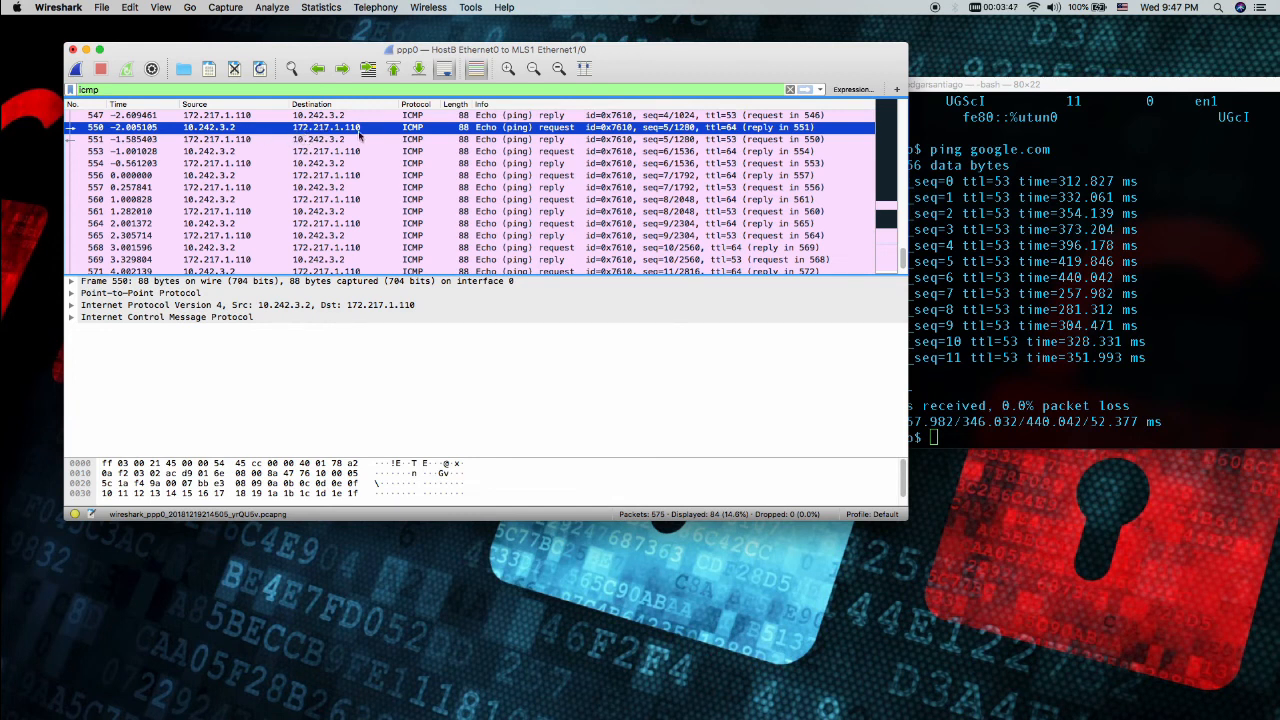
pyautogui.moveTo(291, 57); pyautogui.dragTo(251, 61)
# Clear the Terminal output and minimize the Wireshark capture window.
pyautogui.click(1032, 302)
pyautogui.write('clear')
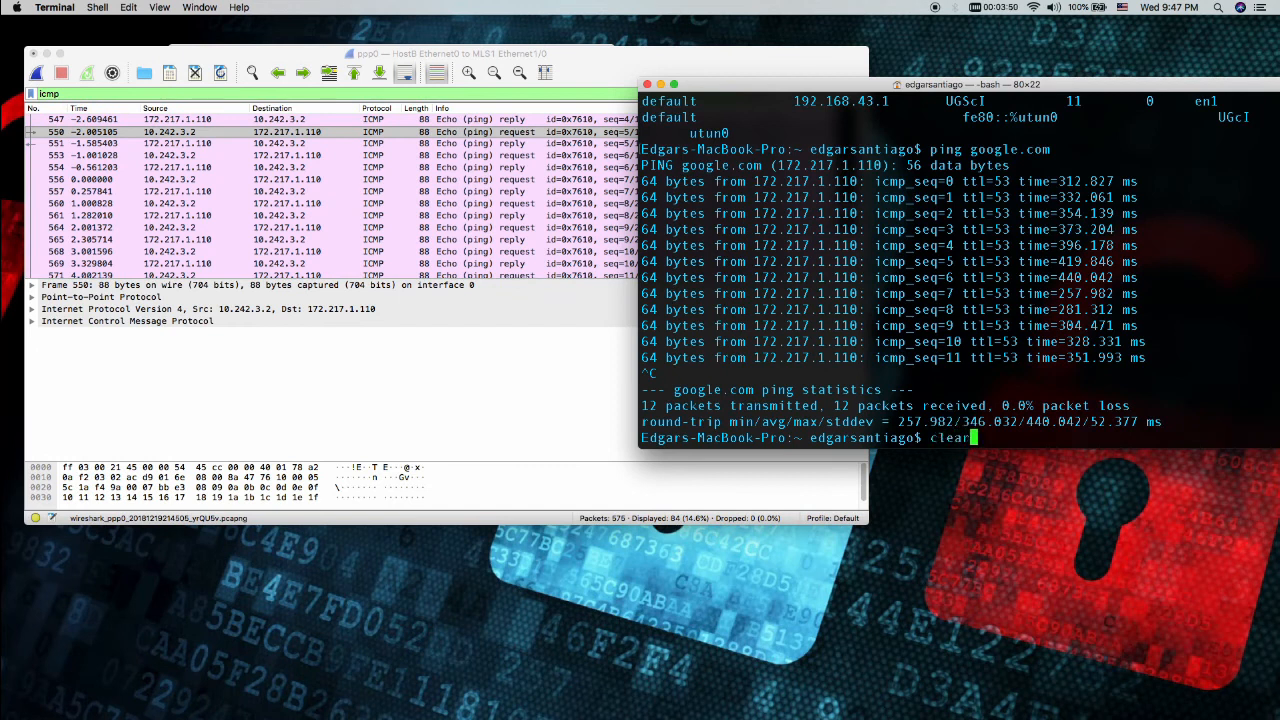
pyautogui.press('Return')
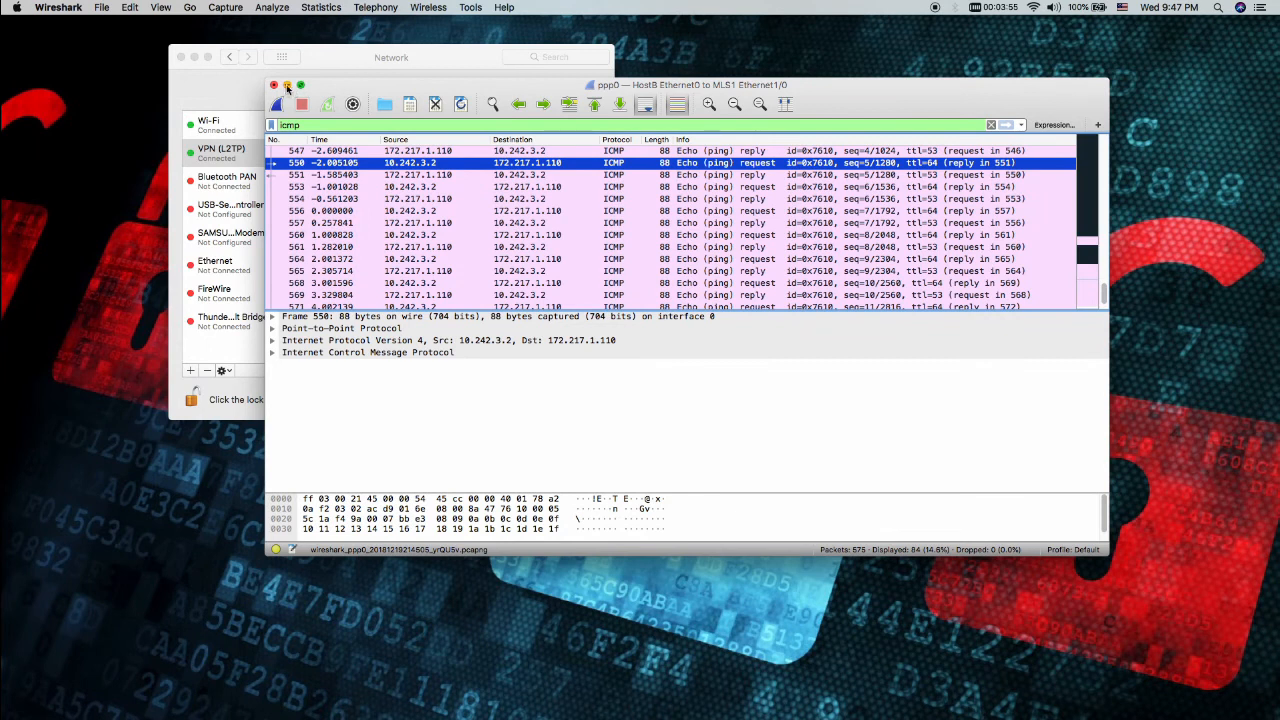
pyautogui.click(287, 86)
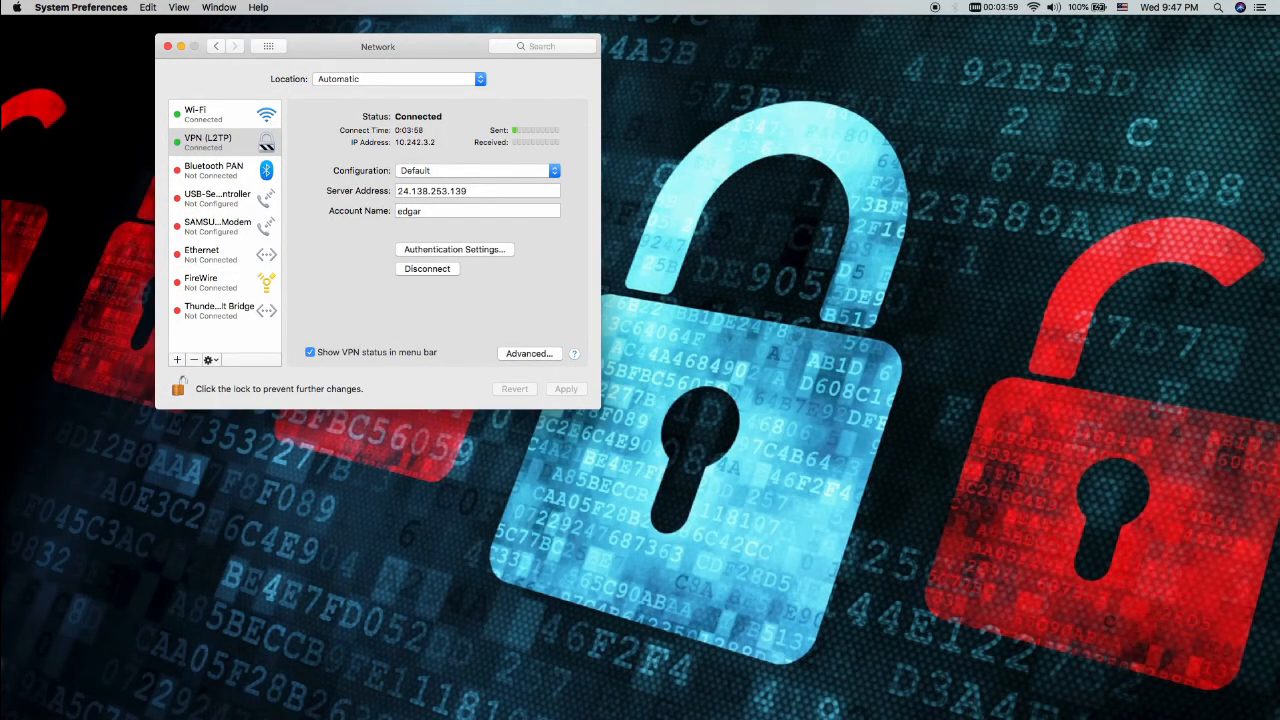
# Switch to Chrome and load google.com in a new tab to test internet access over the VPN.
pyautogui.press('super+Tab')
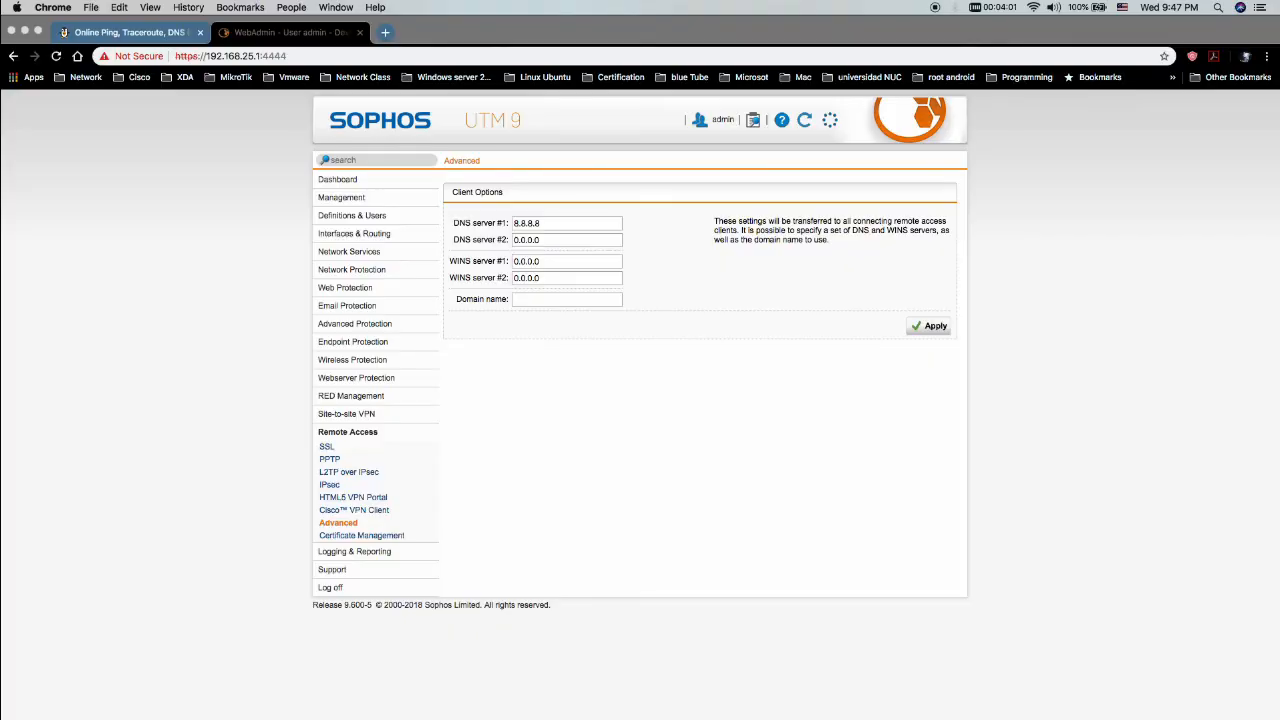
pyautogui.click(385, 32)
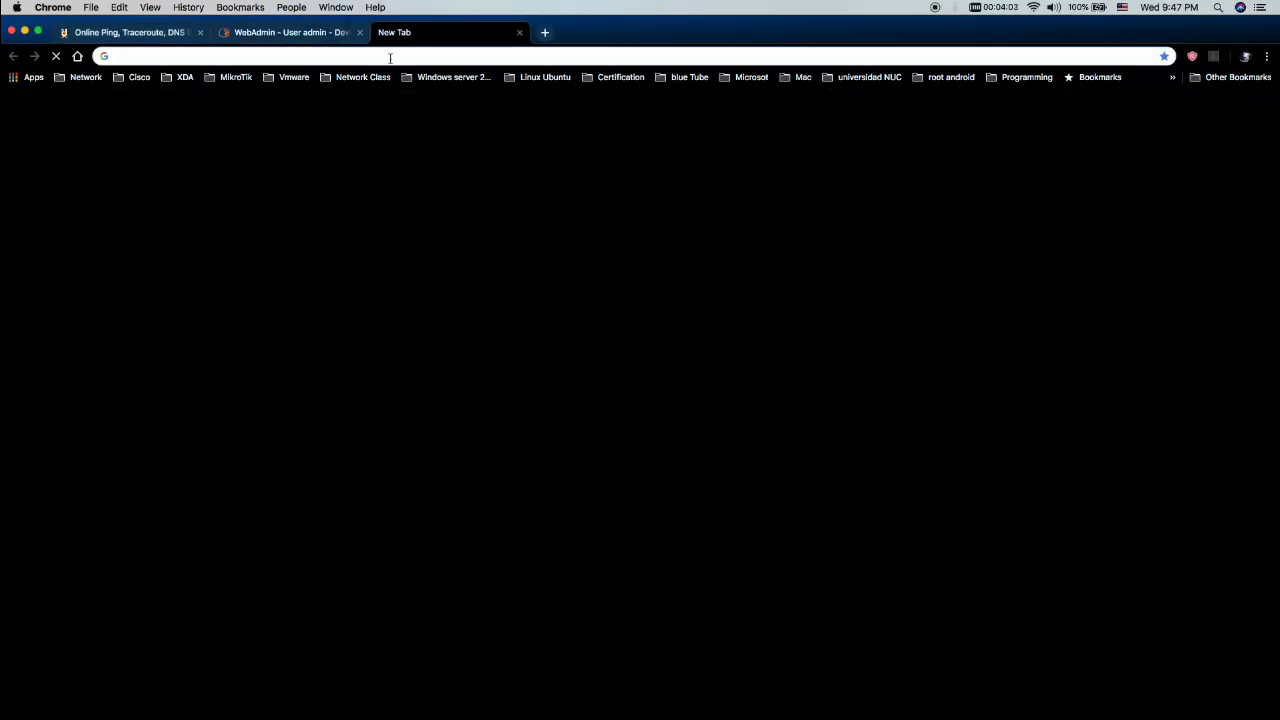
pyautogui.write('google')
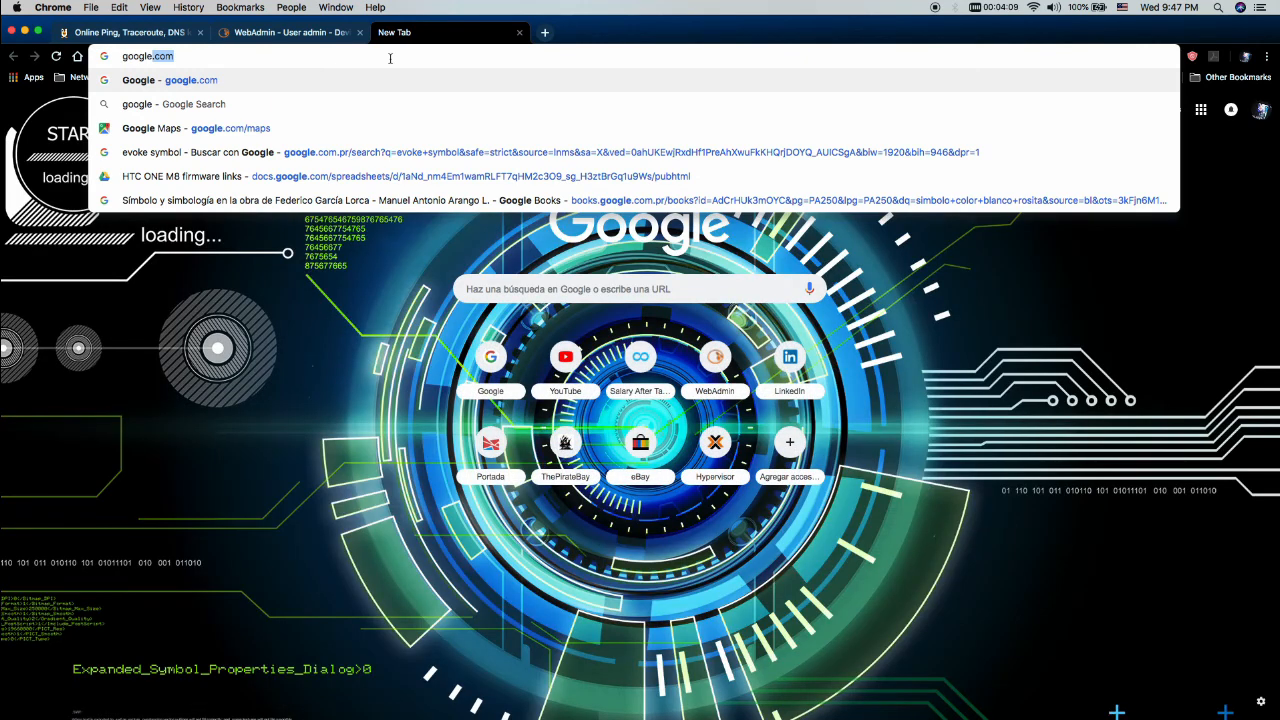
pyautogui.press('Return')
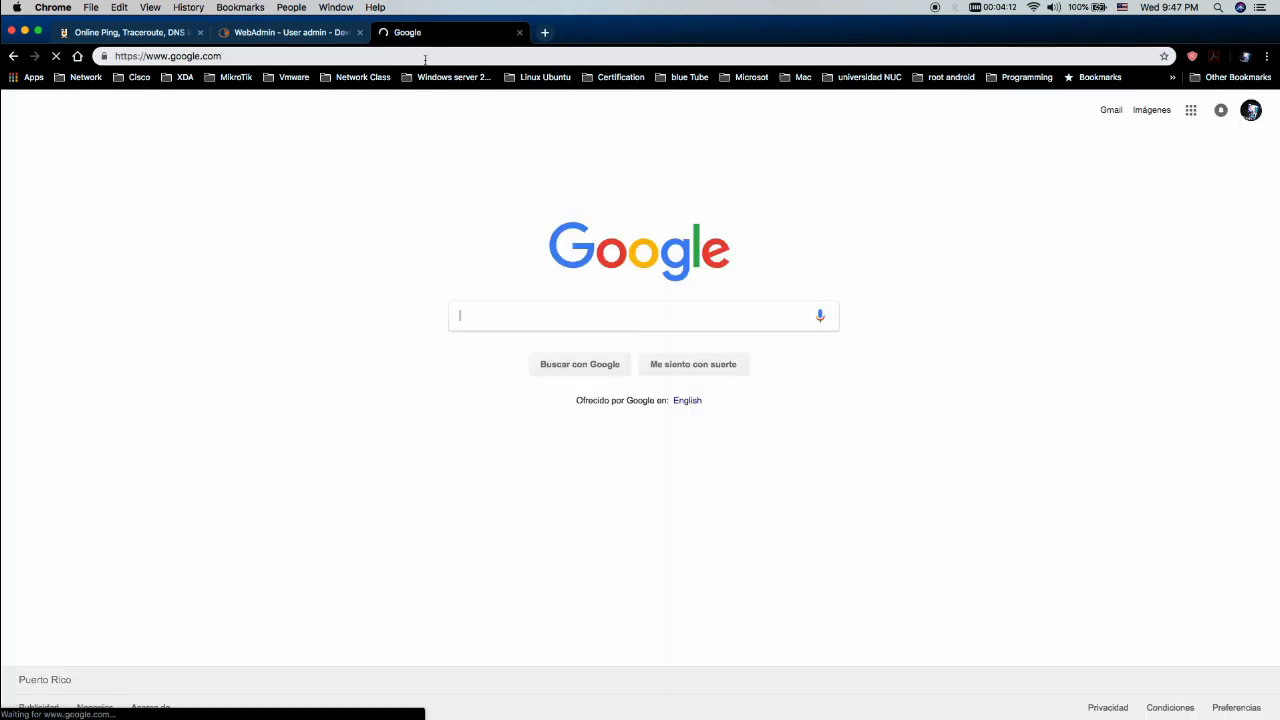
pyautogui.click(425, 59)
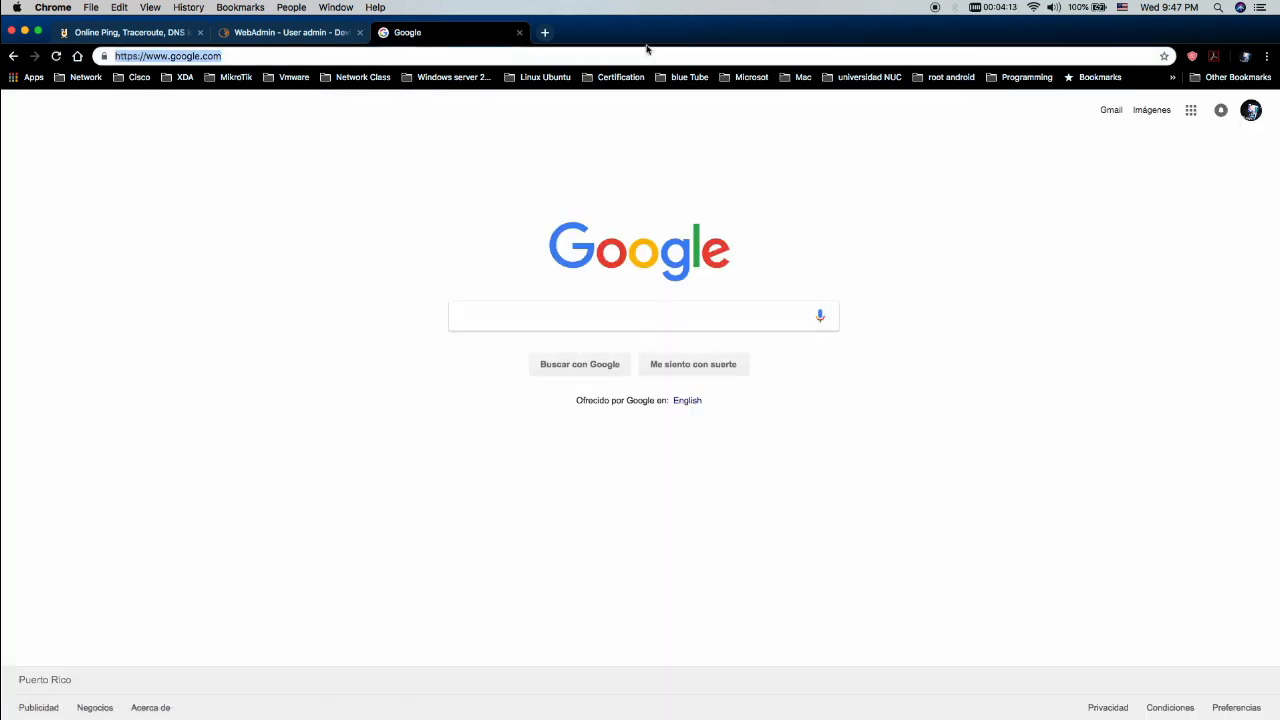
# Return to the WebAdmin page, minimize Chrome, and ping 192.168.25.1 from Terminal.
pyautogui.click(304, 33)
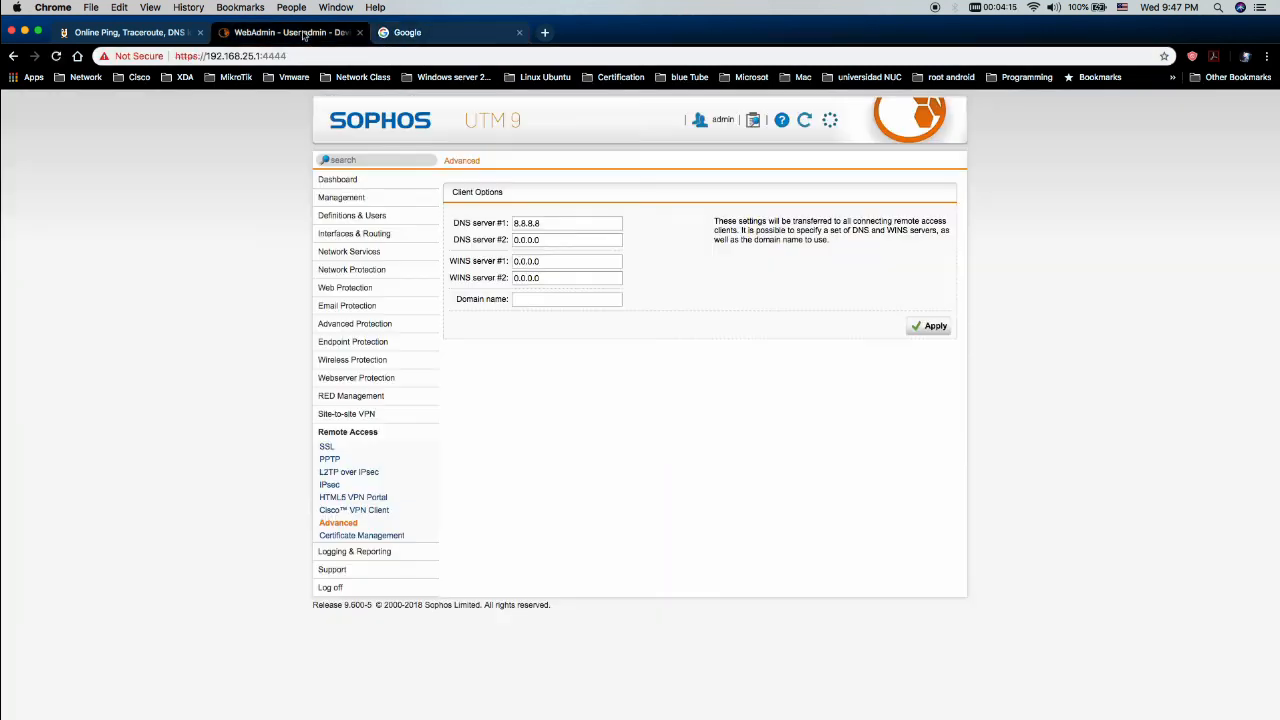
pyautogui.click(25, 32)
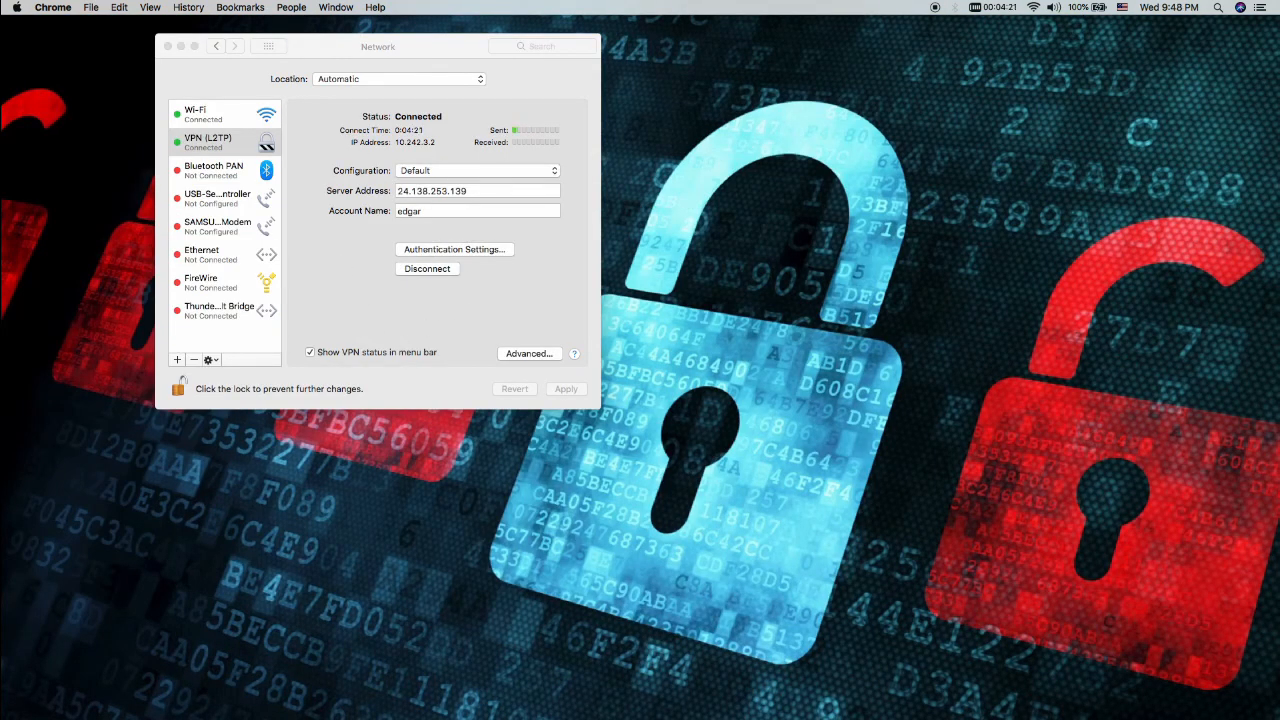
pyautogui.click(2, 445)
pyautogui.write('pi')
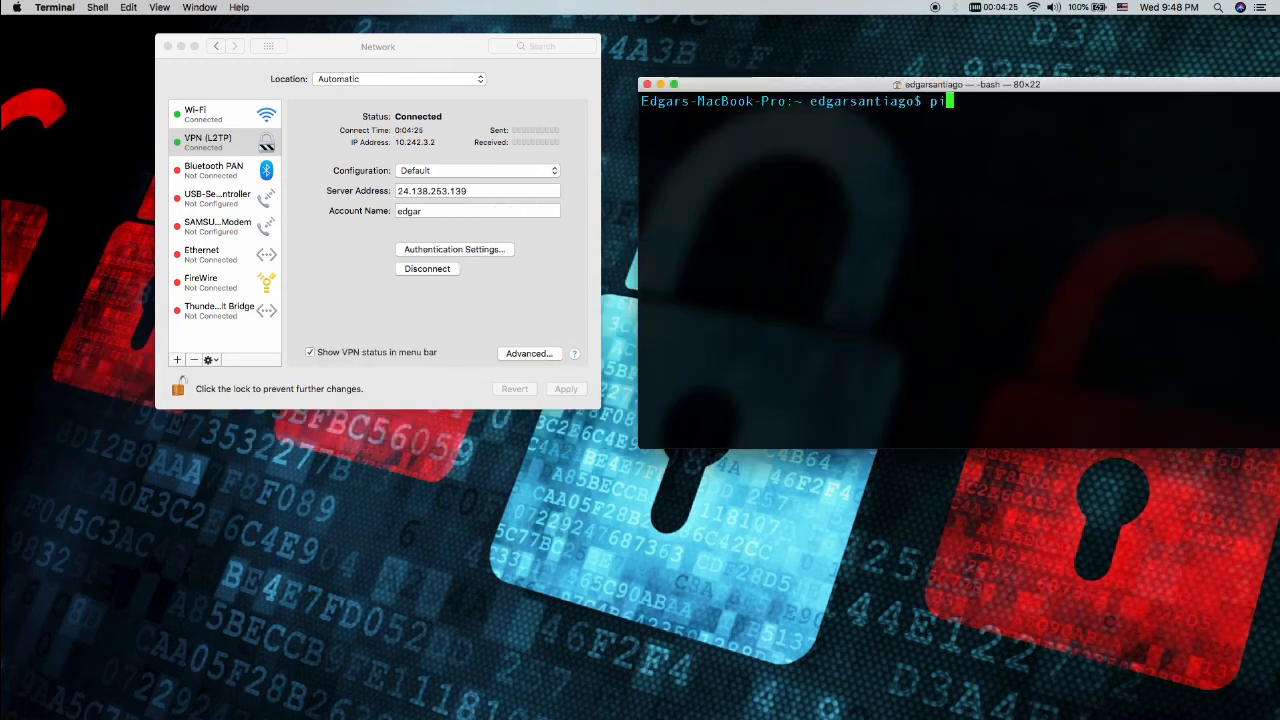
pyautogui.write('ng 192.168.25.1')
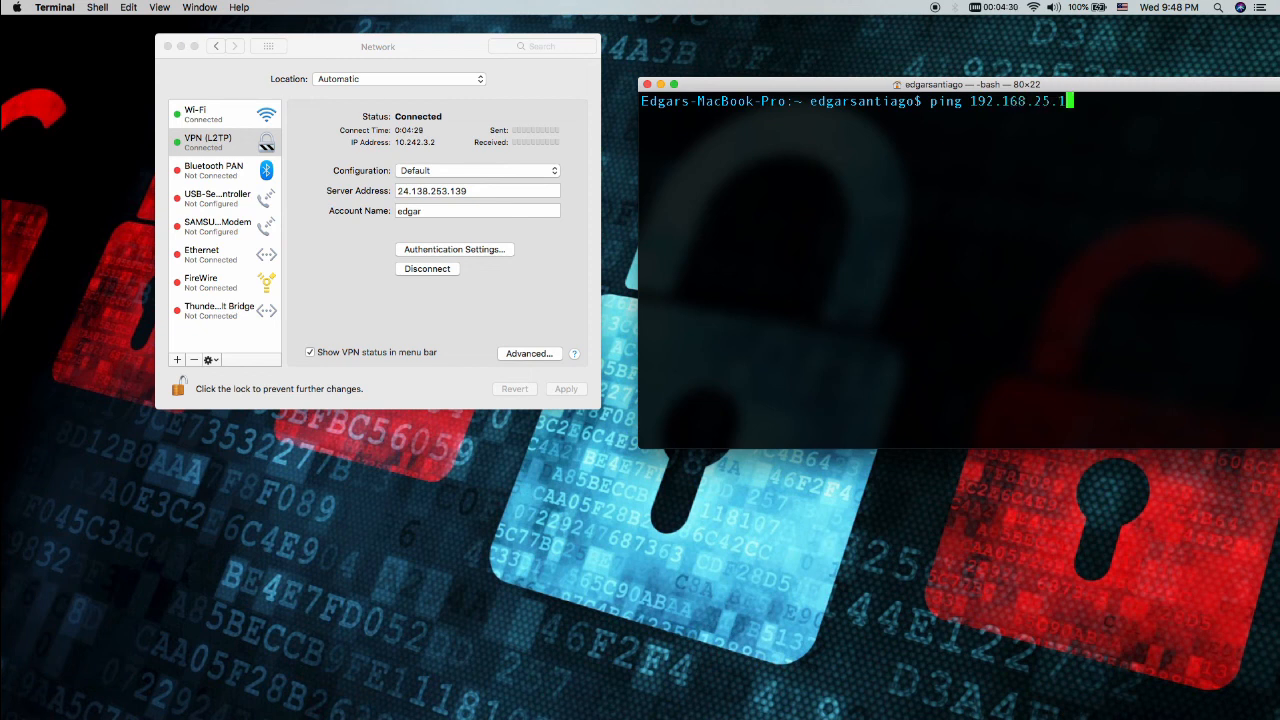
pyautogui.press('Return')
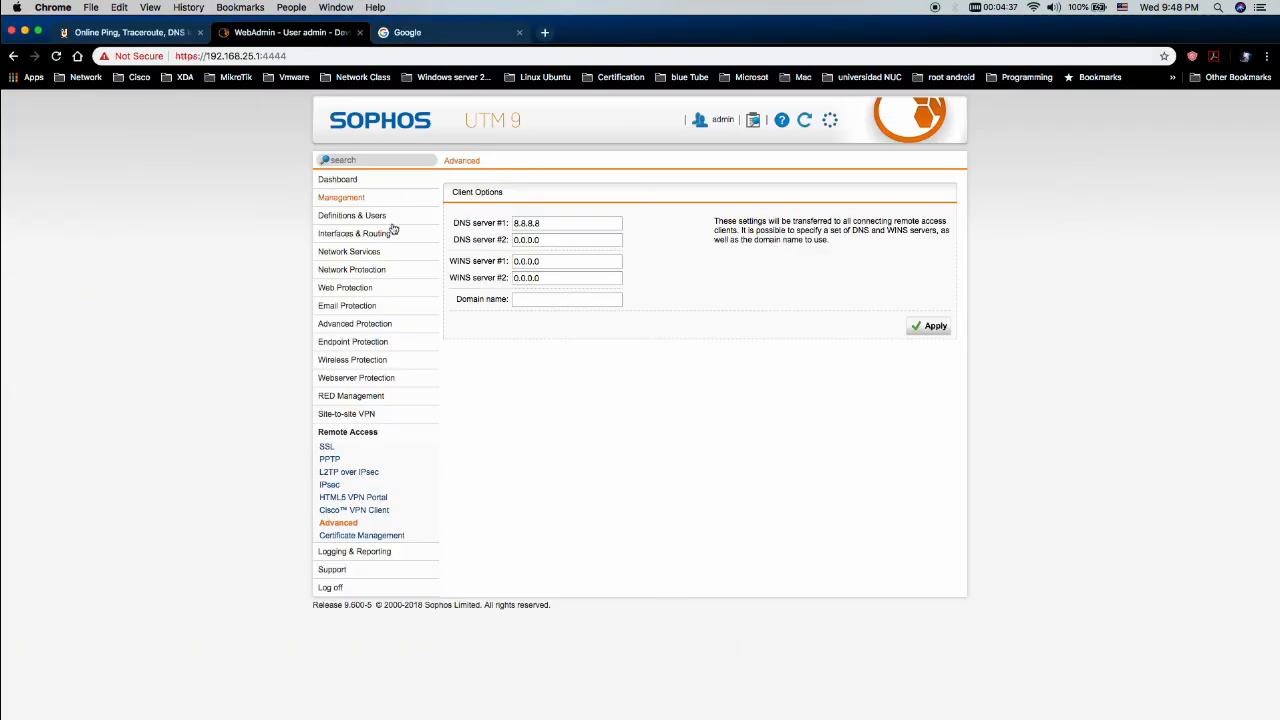
pyautogui.click(315, 57)
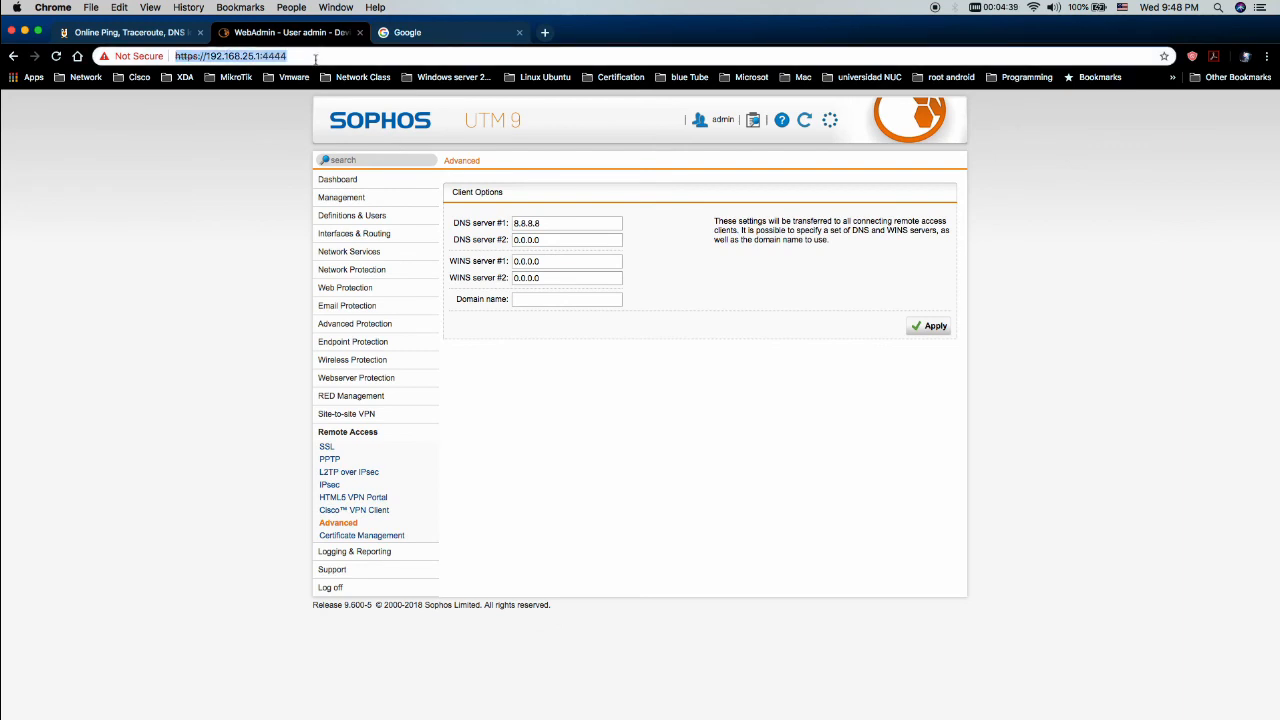
pyautogui.press('Return')
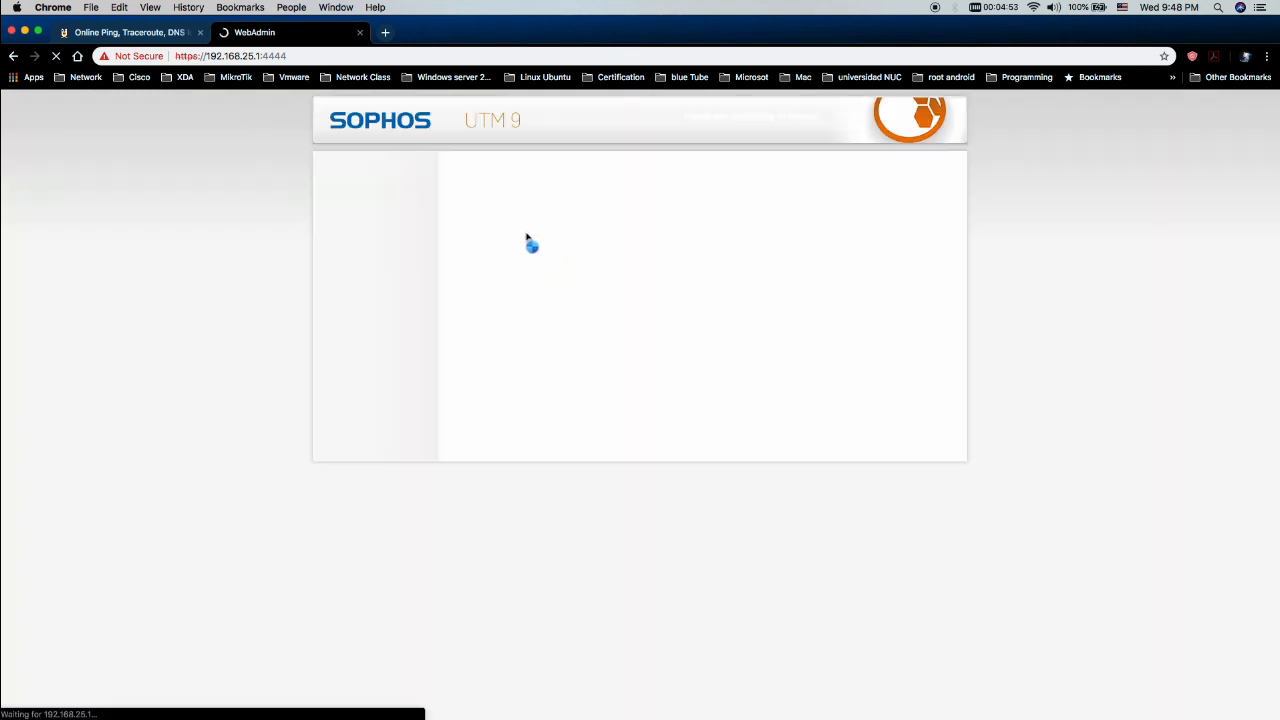
pyautogui.click(629, 290)
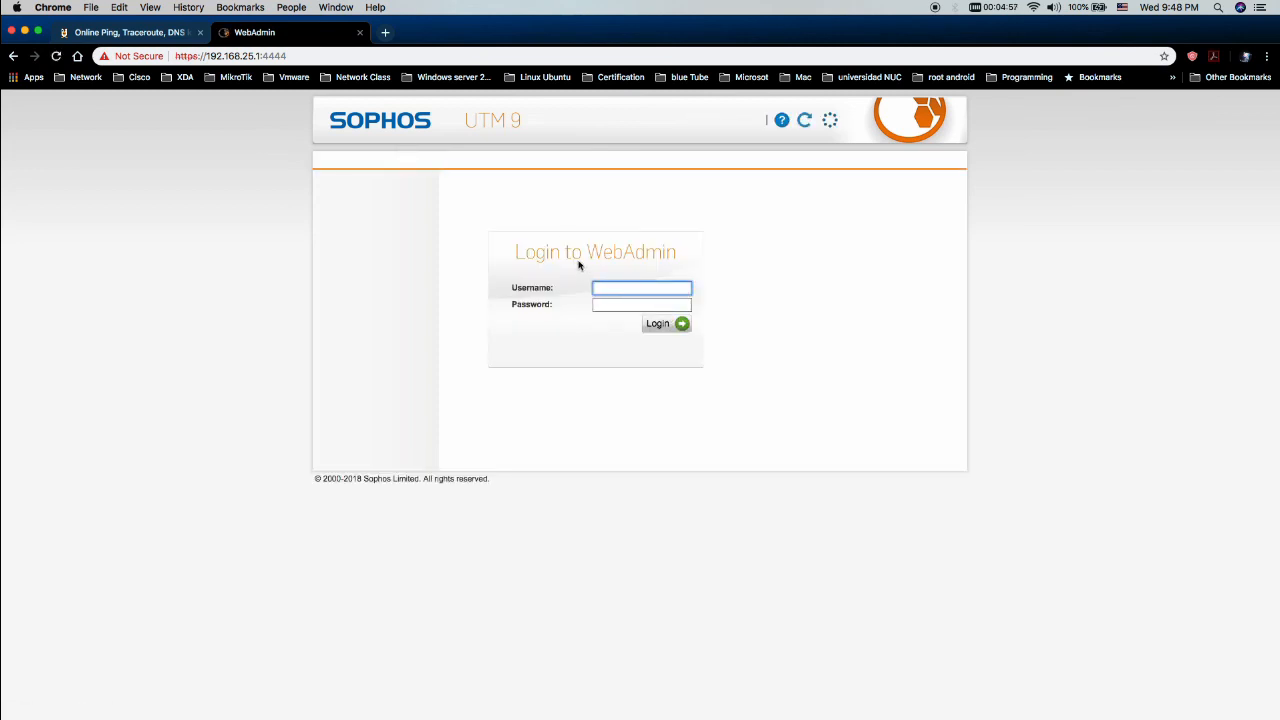
# Minimize Chrome, stop the running ping in Terminal, and arrange the Network and Terminal windows side by side.
pyautogui.click(25, 32)
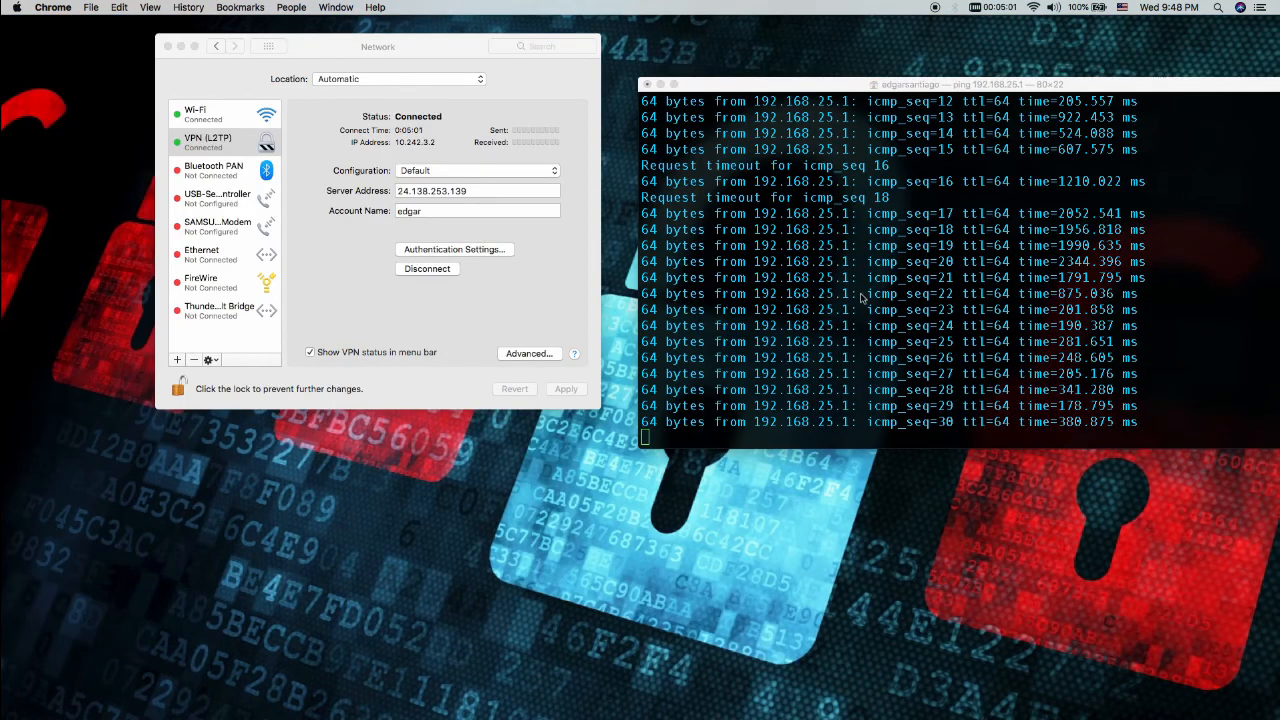
pyautogui.click(833, 279)
pyautogui.hotkey('ctrl', 'c')
pyautogui.press('Return')
pyautogui.press('Return')
pyautogui.press('Return')
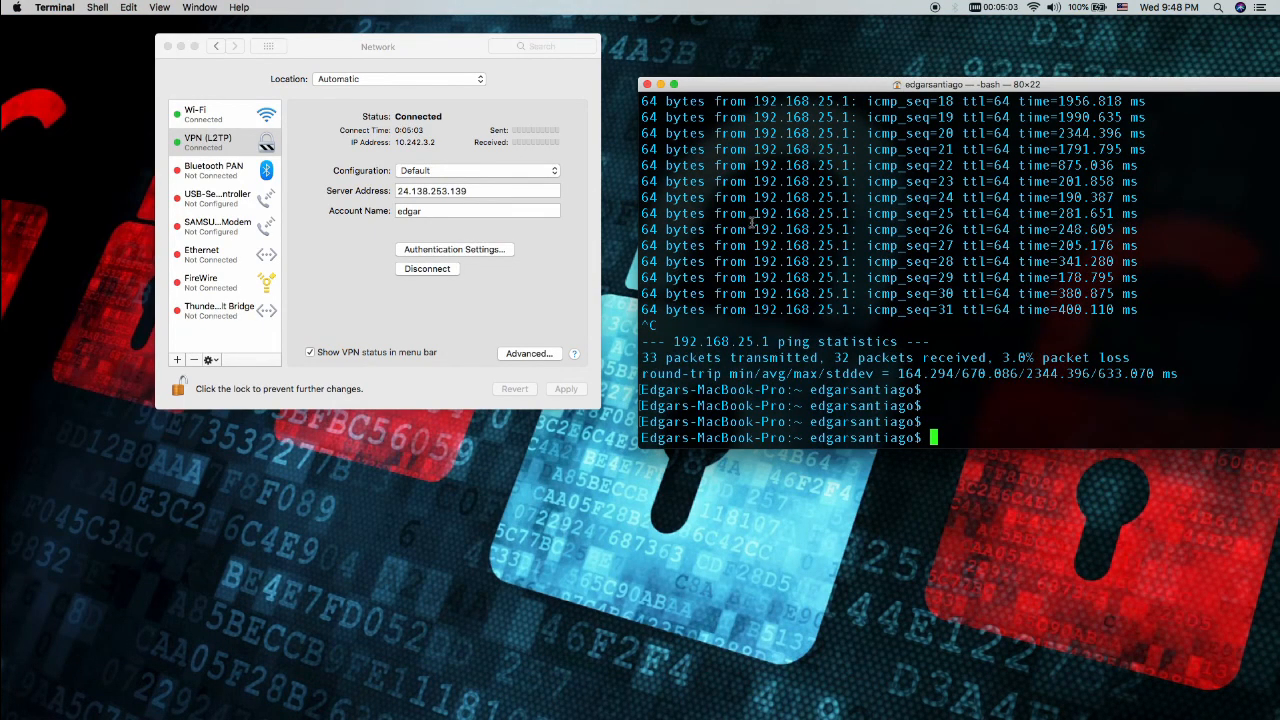
pyautogui.moveTo(448, 63)
pyautogui.mouseDown()
pyautogui.moveTo(444, 52)
pyautogui.moveTo(494, 75)
pyautogui.moveTo(459, 83)
pyautogui.mouseUp()
pyautogui.moveTo(704, 89); pyautogui.dragTo(686, 65)
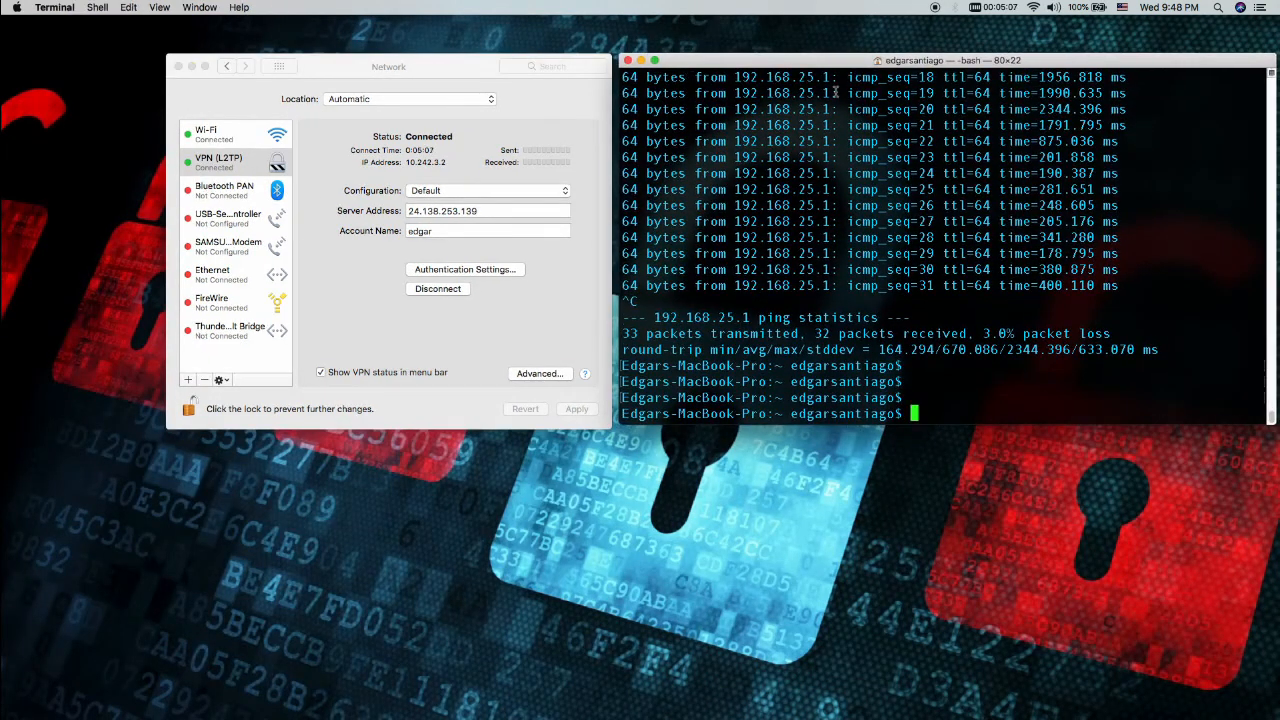